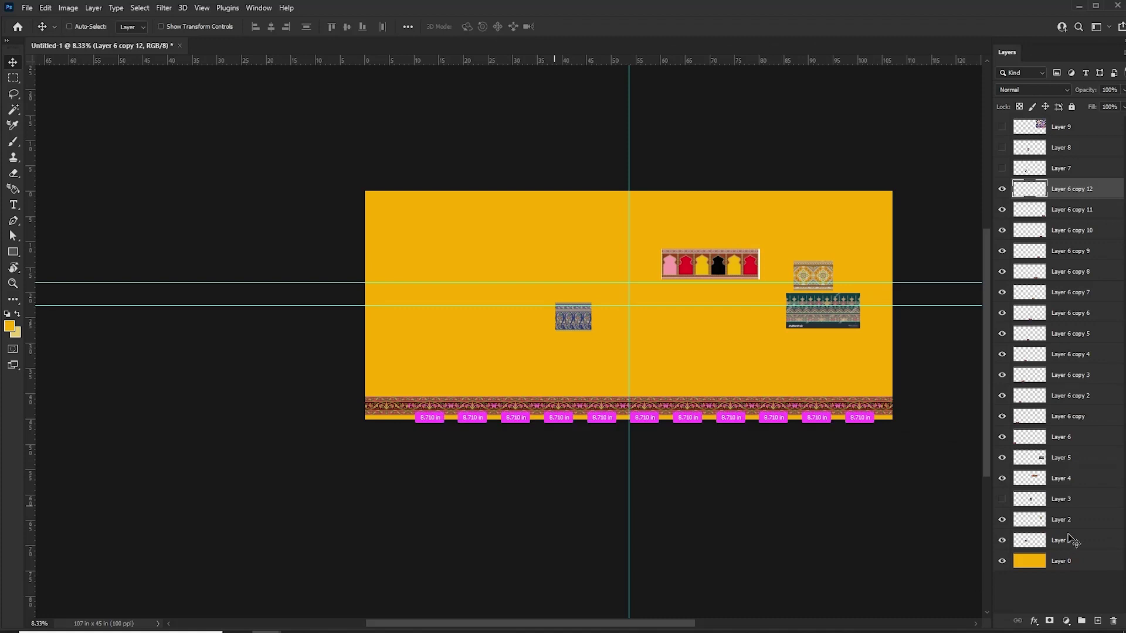
# Merge the repeated border tile layers along the bottom of the design into a single layer
pyautogui.keyDown('shift'); pyautogui.click(1085, 418); pyautogui.keyUp('shift')
pyautogui.hotkey('ctrl', 'e')
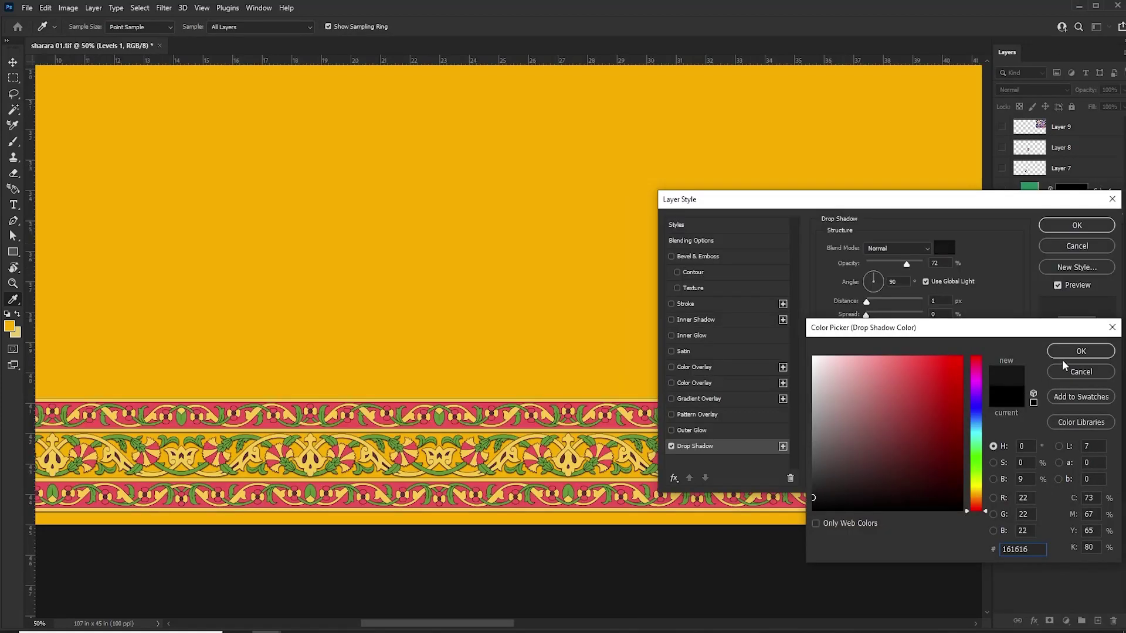
# Set the border's drop shadow color to #161616 and its distance to 2 px, comparing with the preview off and on
pyautogui.click(1072, 354)
pyautogui.moveTo(866, 301); pyautogui.dragTo(867, 302)
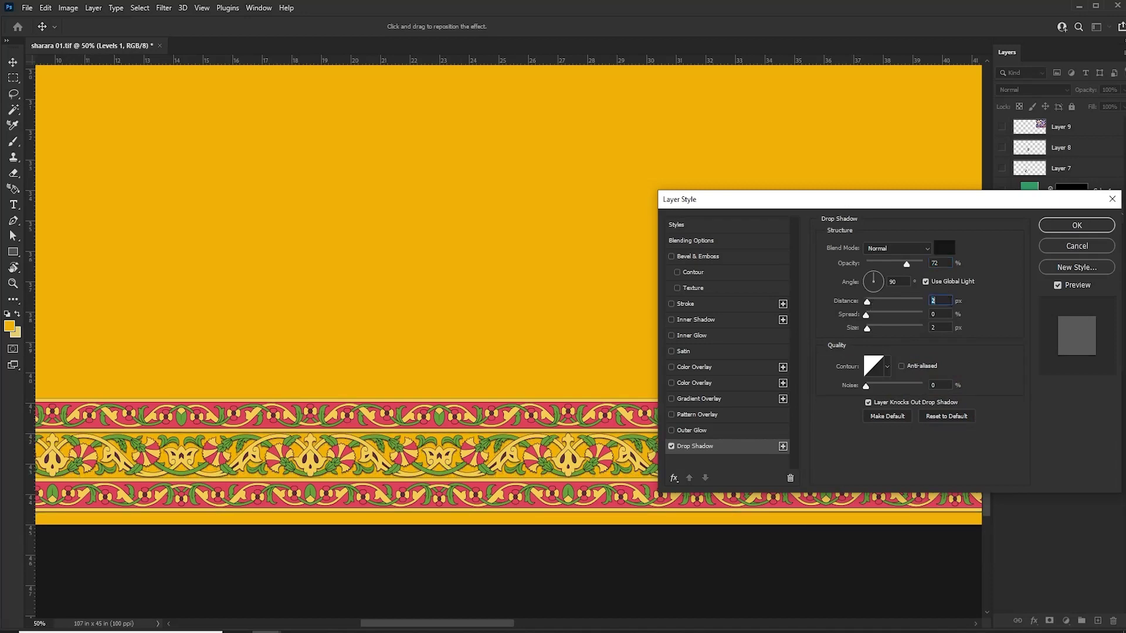
pyautogui.click(1057, 286)
pyautogui.click(1057, 286)
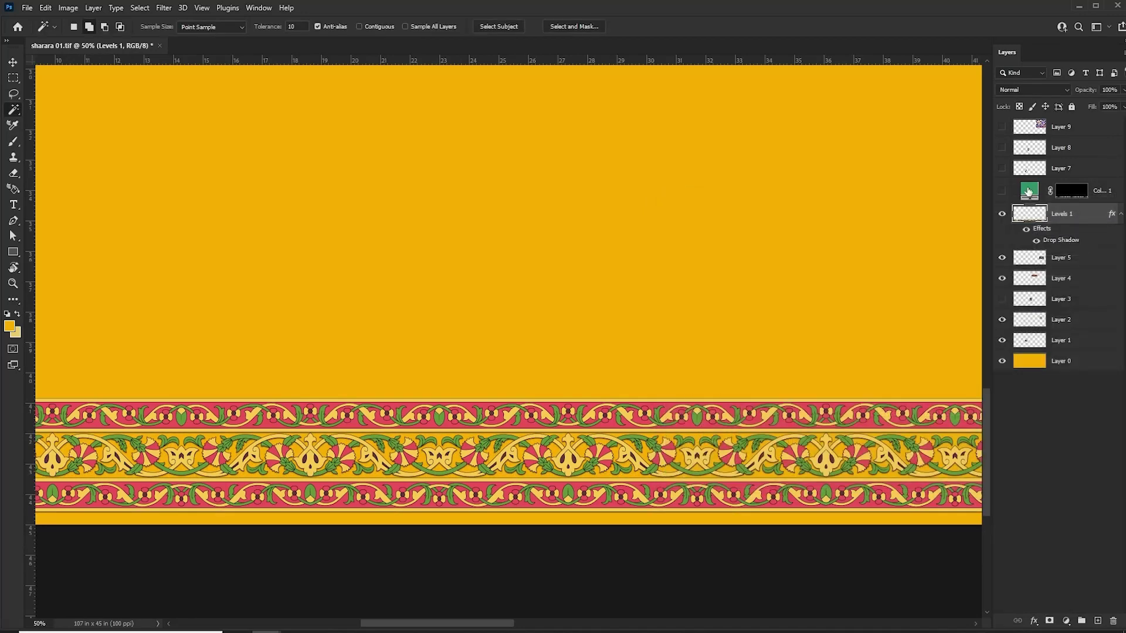
# Select the background of the border's lower band and fill it with a deep pink solid color layer matching the upper band
pyautogui.click(562, 494)
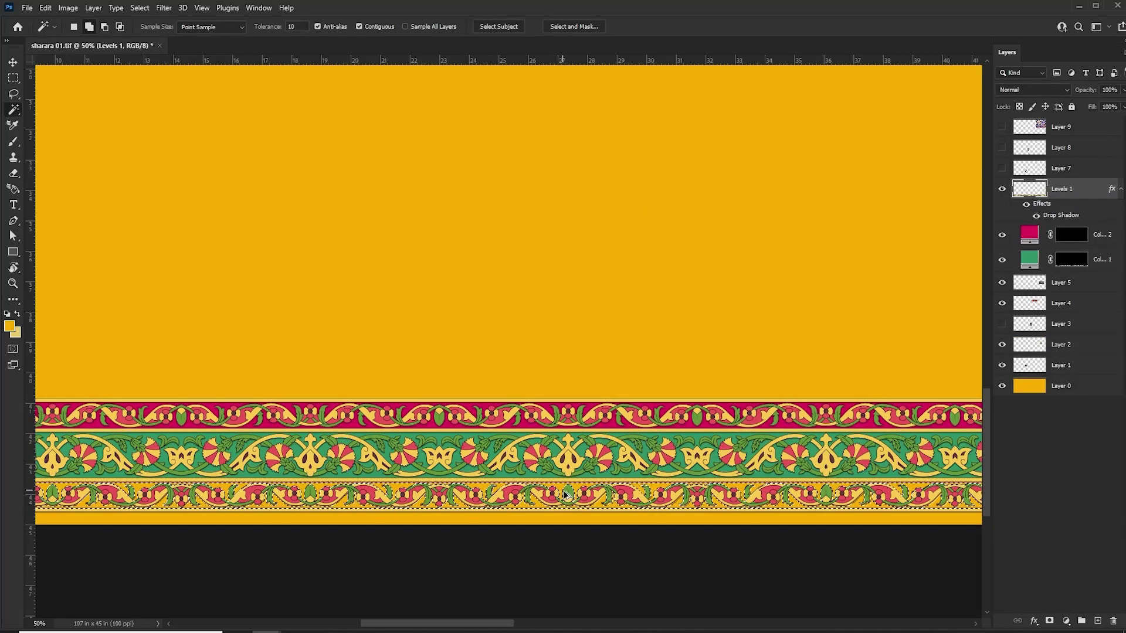
pyautogui.click(1066, 620)
pyautogui.click(1073, 404)
pyautogui.click(786, 407)
pyautogui.click(1087, 354)
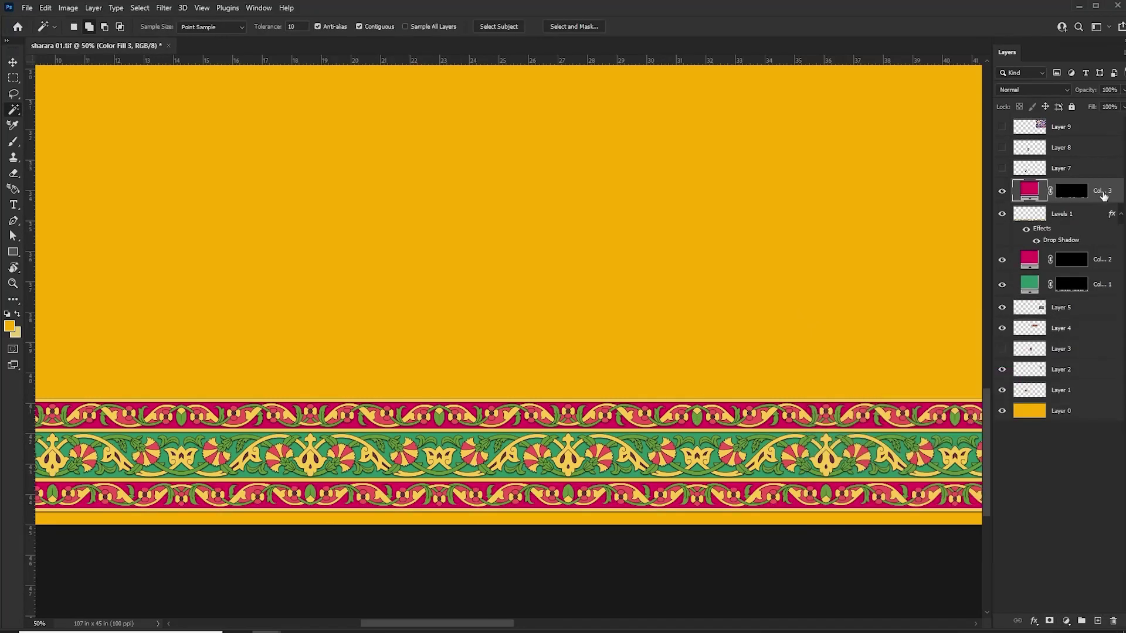
# Place the new pink fill beneath Levels 1 and merge it with the other pink color fill layer
pyautogui.moveTo(1104, 193); pyautogui.dragTo(1104, 240)
pyautogui.keyDown('shift'); pyautogui.click(1100, 263); pyautogui.keyUp('shift')
pyautogui.hotkey('ctrl', 'e')
pyautogui.click(1002, 234)
pyautogui.click(1002, 233)
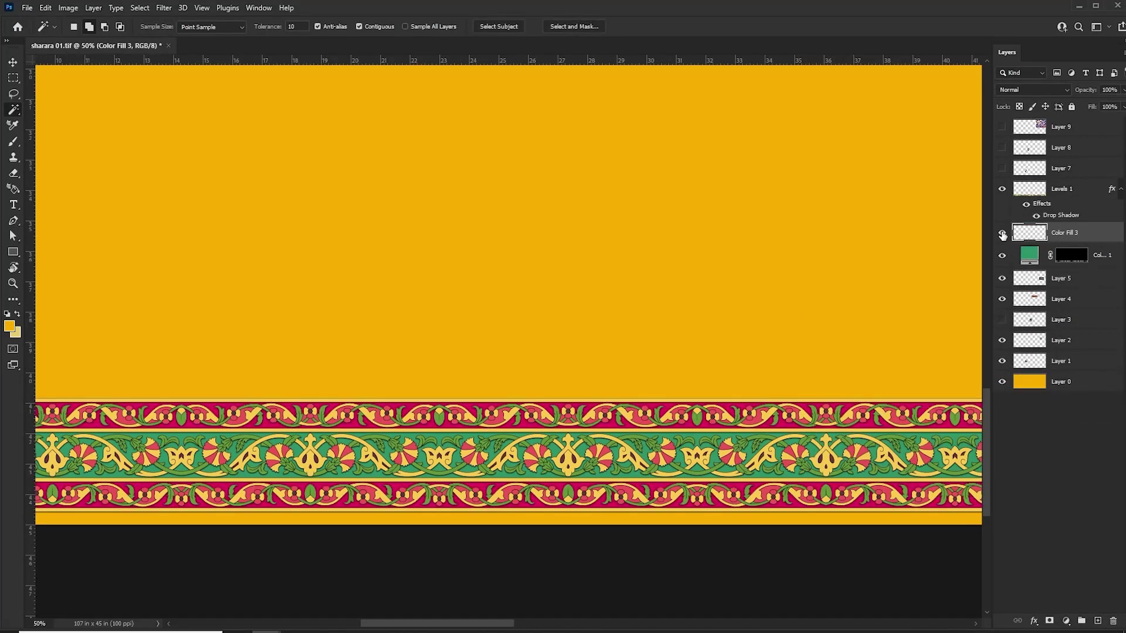
# Select the pink leaf shapes along the border's upper band on Levels 1 with the Magic Wand
pyautogui.press('v')
pyautogui.click(544, 423)
pyautogui.press('w')
pyautogui.click(544, 423)
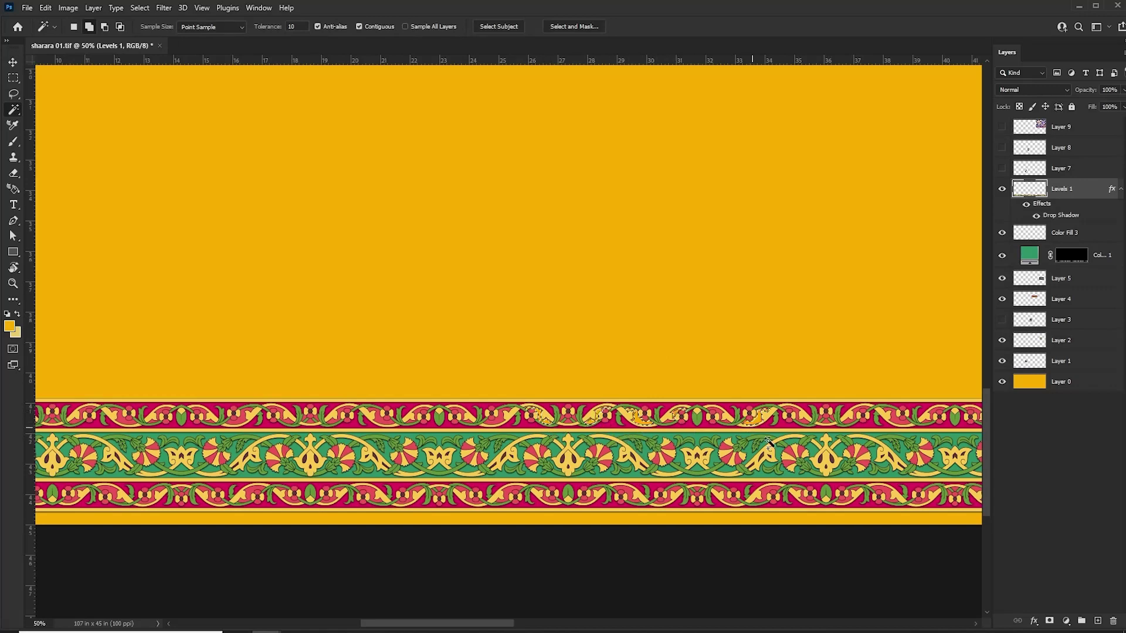
pyautogui.hscroll(5, 729, 418)
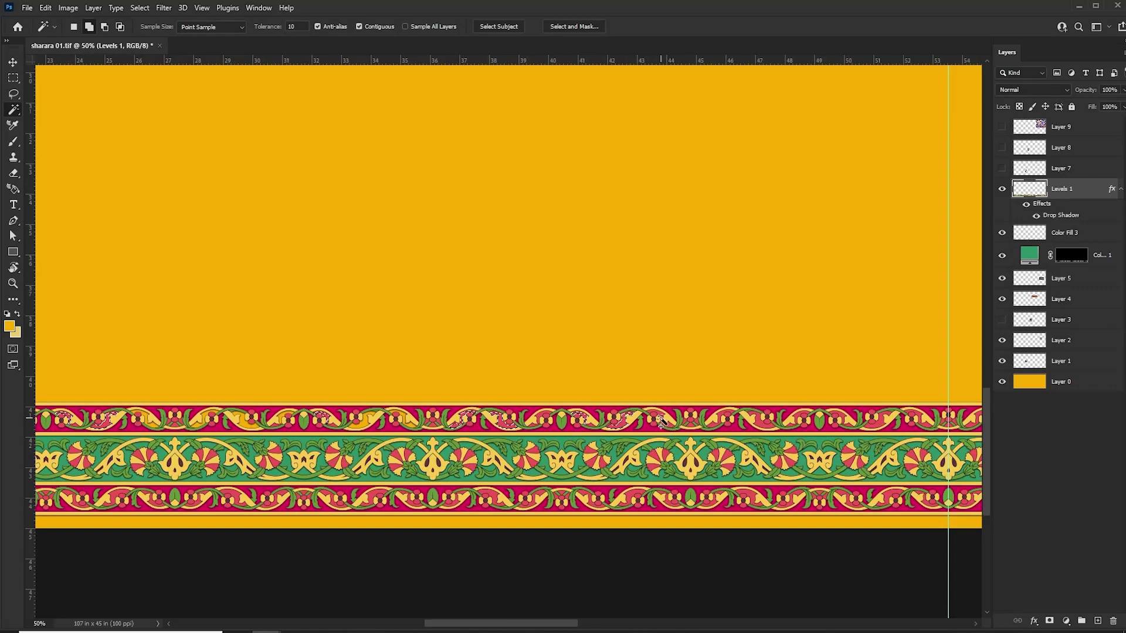
pyautogui.hotkey('ctrl', '-')
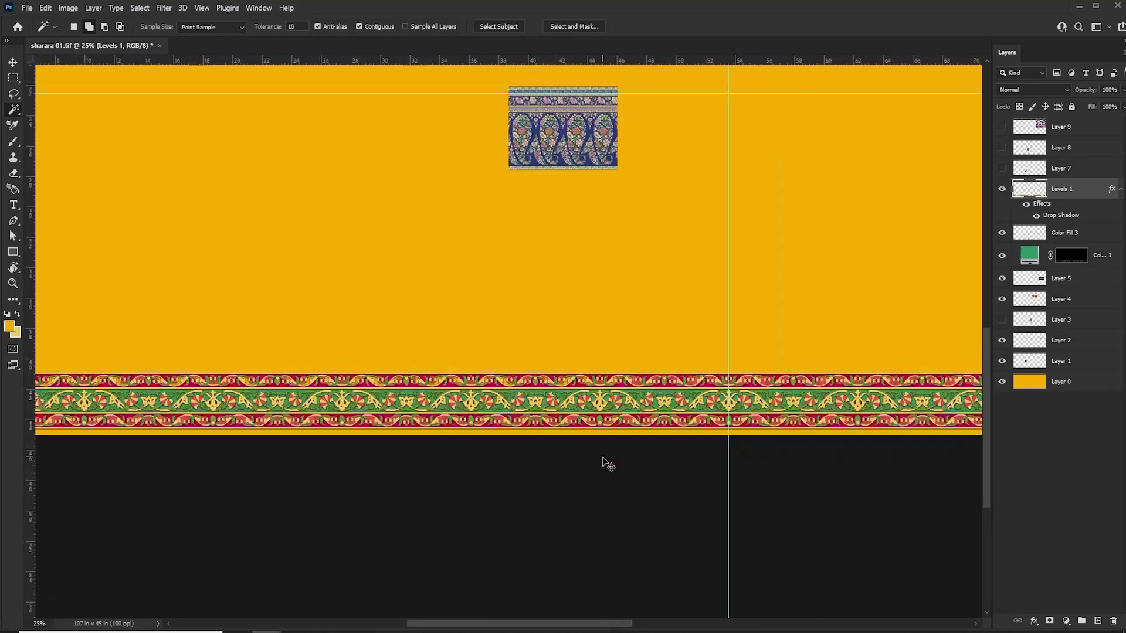
pyautogui.hotkey('ctrl', '+')
pyautogui.hscroll(4, 410, 399)
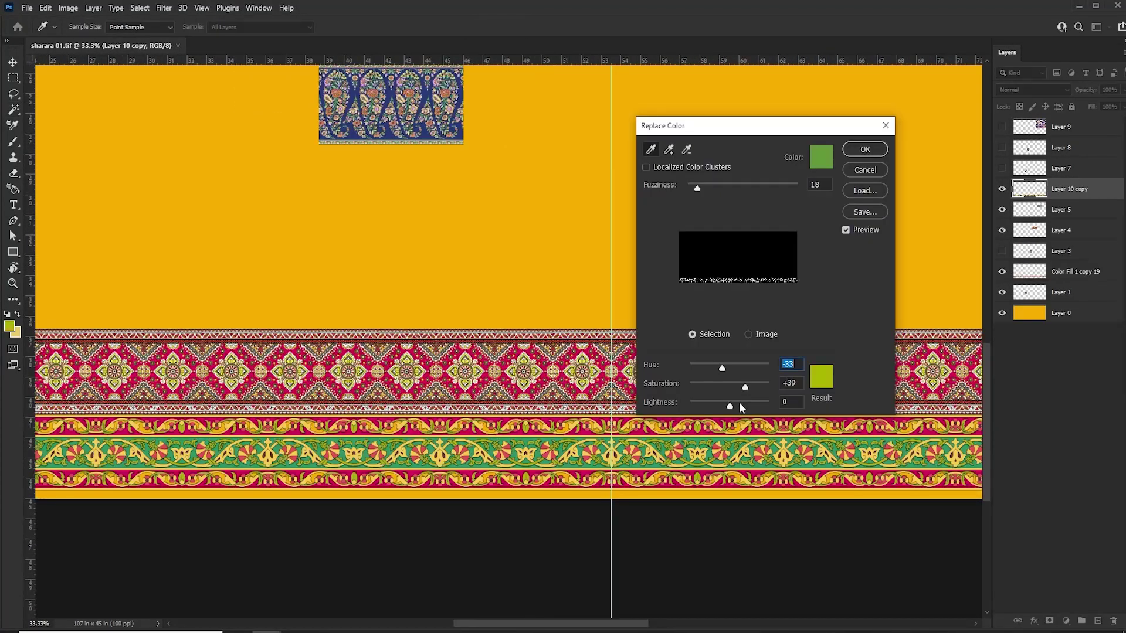
# Replace the border's leaf green using hue -52, saturation +7 and lightness +56, and apply it to Layer 10 copy
pyautogui.moveTo(739, 402); pyautogui.dragTo(752, 400)
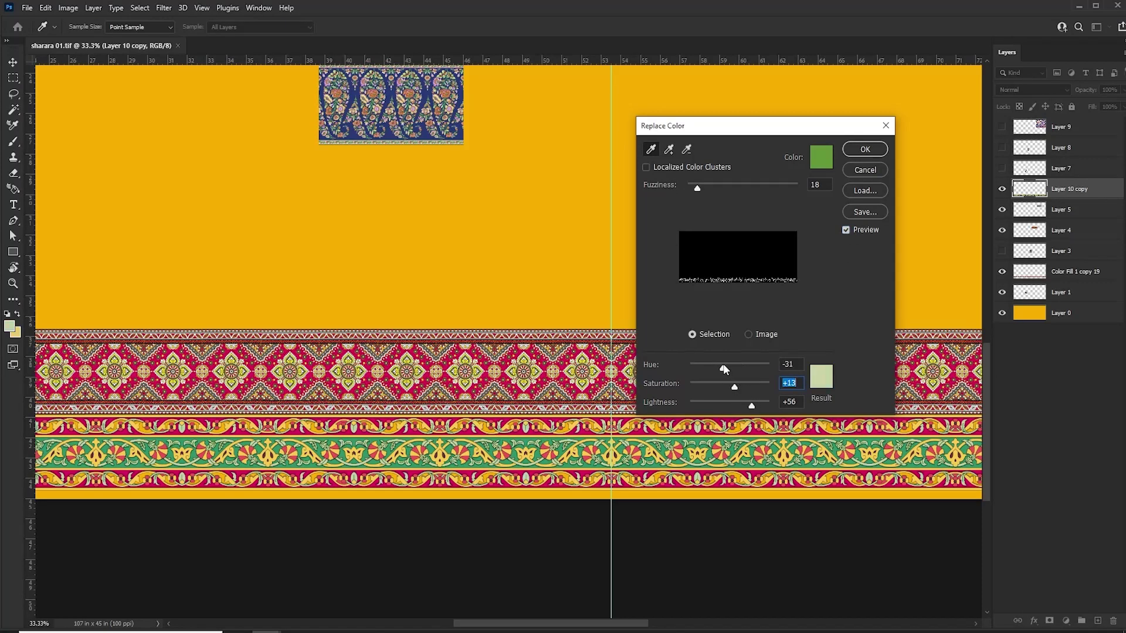
pyautogui.click(846, 230)
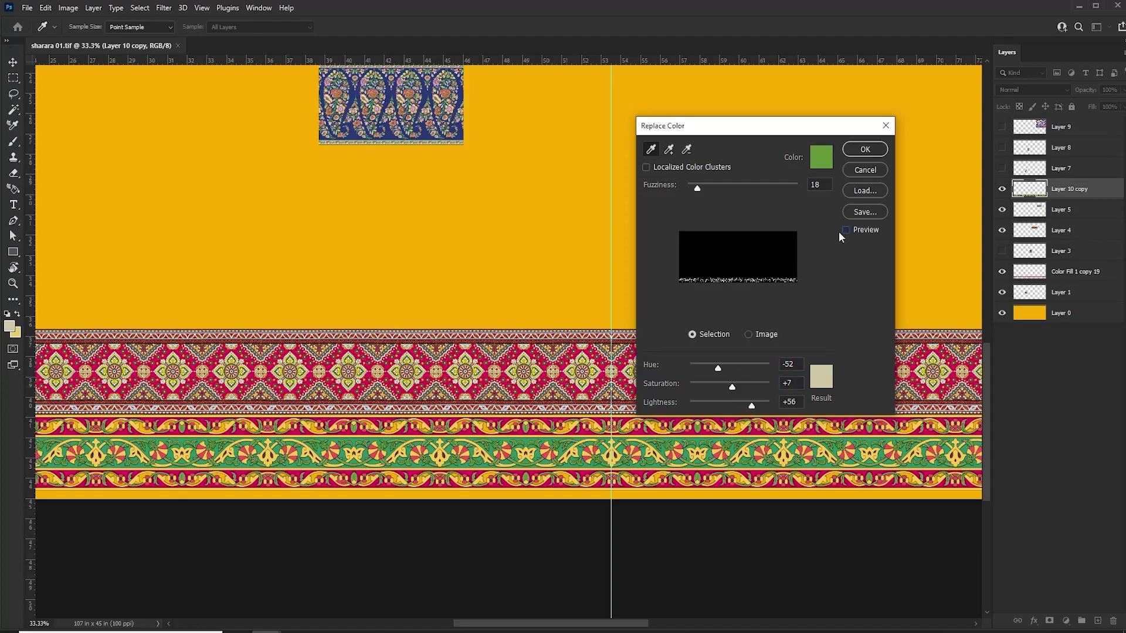
pyautogui.click(845, 230)
pyautogui.click(866, 153)
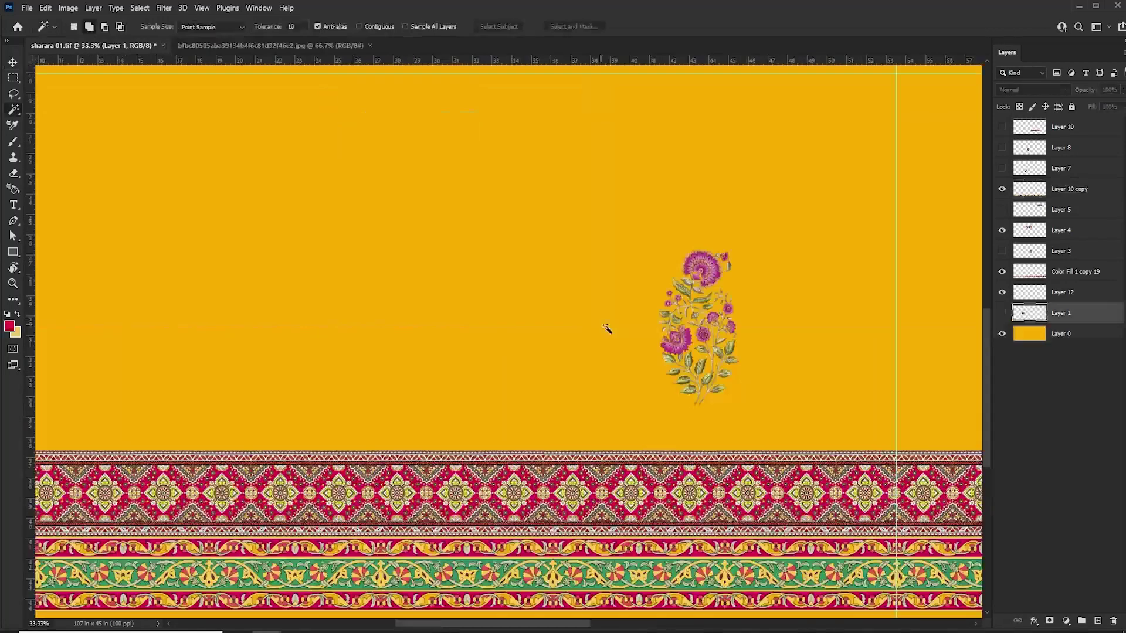
# Place the purple flower motif at the fabric's left edge just above the borders and duplicate it once to its right
pyautogui.moveTo(730, 301); pyautogui.dragTo(312, 294)
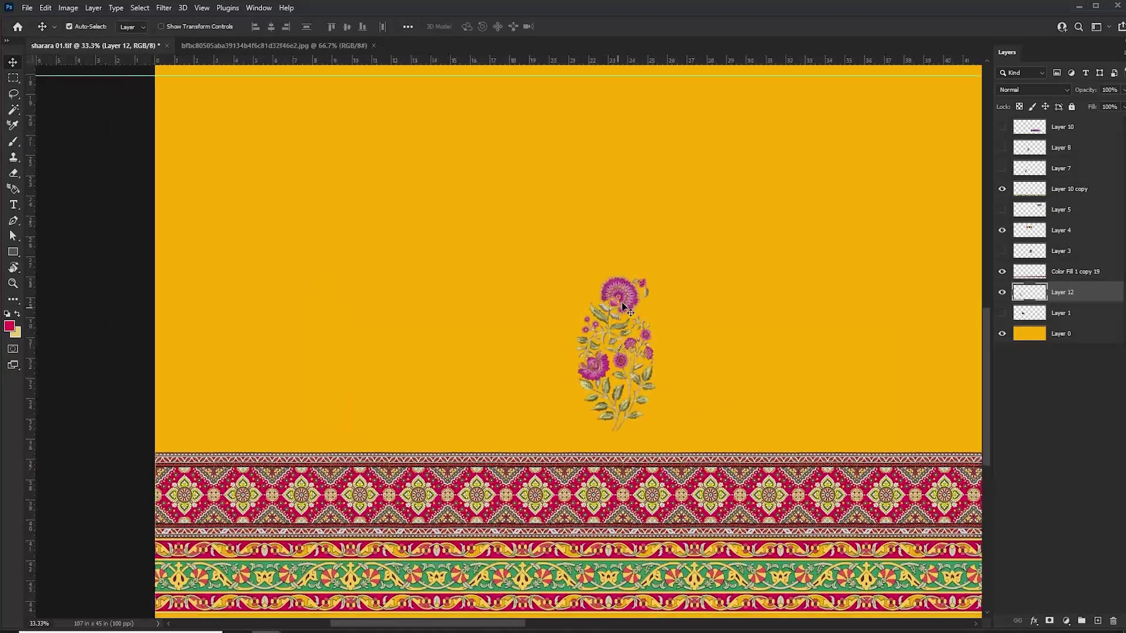
pyautogui.moveTo(627, 310); pyautogui.dragTo(212, 323)
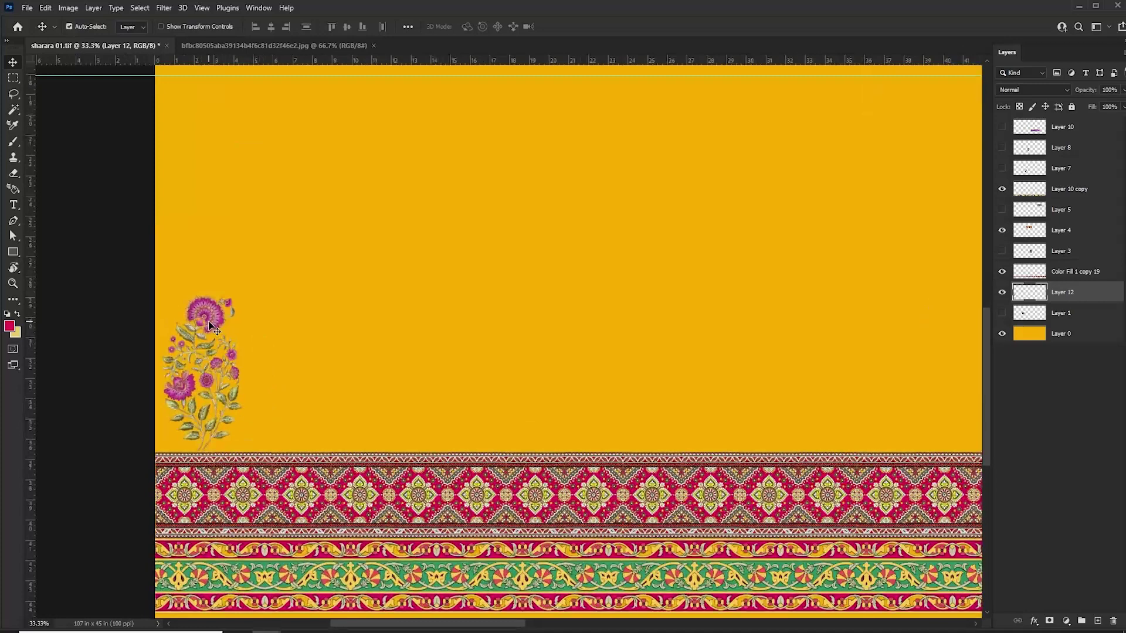
pyautogui.moveTo(209, 322); pyautogui.dragTo(298, 314)
pyautogui.hotkey('ctrl', 'j')
pyautogui.hotkey('ctrl', 't')
pyautogui.press('Return')
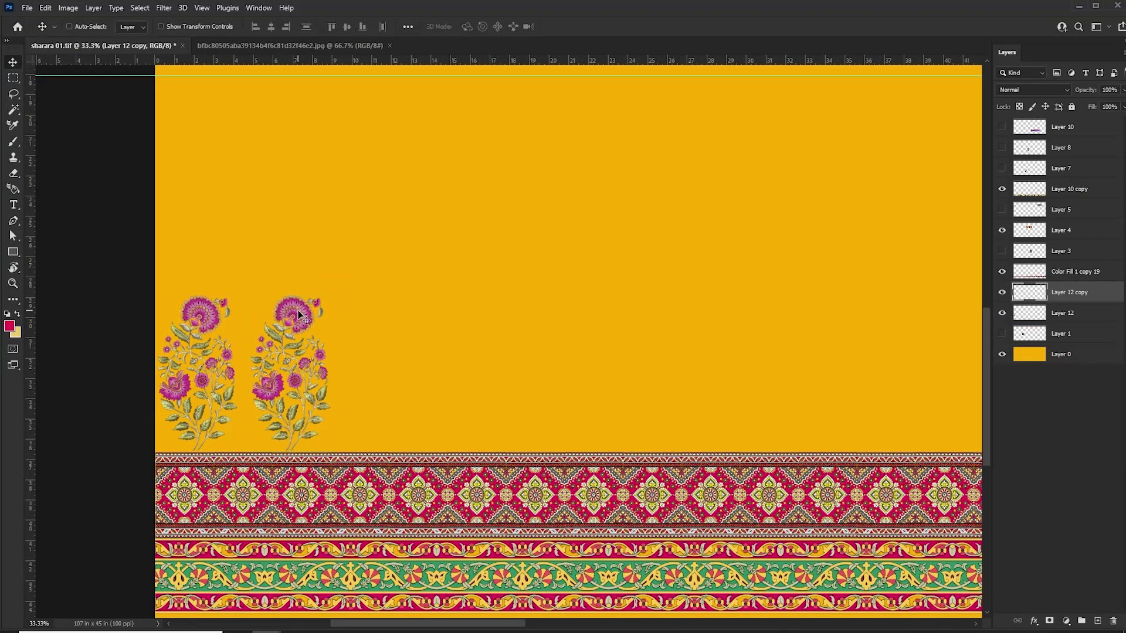
# Repeat the flower duplication at the same spacing until the row spans the full fabric width
pyautogui.hotkey('ctrl', '-')
pyautogui.hotkey('ctrl', '-')
pyautogui.hotkey('ctrl', '-')
pyautogui.hotkey('ctrl', '-')
pyautogui.hotkey('ctrl', '-')
pyautogui.hotkey('ctrl', '-')
pyautogui.hotkey('ctrl', 'alt', 'shift', 't')
pyautogui.hotkey('ctrl', 'alt', 'shift', 't')
pyautogui.hotkey('ctrl', 'alt', 'shift', 't')
pyautogui.hotkey('ctrl', 'alt', 'shift', 't')
pyautogui.hotkey('ctrl', 'alt', 'shift', 't')
pyautogui.hotkey('ctrl', 'alt', 'shift', 't')
pyautogui.hotkey('ctrl', 'alt', 'shift', 't')
pyautogui.hotkey('ctrl', 'alt', 'shift', 't')
pyautogui.hotkey('ctrl', 'alt', 'shift', 't')
pyautogui.hotkey('ctrl', 'alt', 'shift', 't')
pyautogui.hotkey('ctrl', 'alt', 'shift', 't')
pyautogui.hotkey('ctrl', 'alt', 'shift', 't')
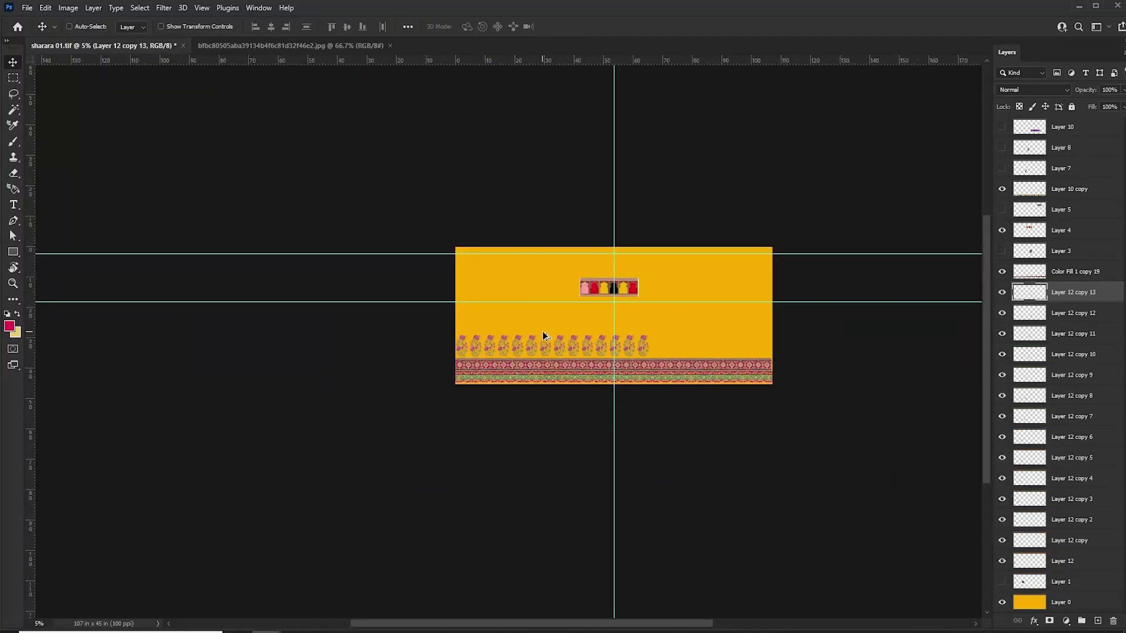
pyautogui.hotkey('ctrl', 'alt', 'shift', 't')
pyautogui.hotkey('ctrl', 'alt', 'shift', 't')
pyautogui.hotkey('ctrl', 'alt', 'shift', 't')
pyautogui.hotkey('ctrl', 'alt', 'shift', 't')
pyautogui.hotkey('ctrl', 'alt', 'shift', 't')
pyautogui.hotkey('ctrl', 'alt', 'shift', 't')
pyautogui.hotkey('ctrl', 'alt', 'shift', 't')
pyautogui.hotkey('ctrl', 'alt', 'shift', 't')
pyautogui.hotkey('ctrl', 'alt', 'shift', 't')
# Merge all the flower motif layers into one layer
pyautogui.keyDown('shift'); pyautogui.click(1084, 604); pyautogui.keyUp('shift')
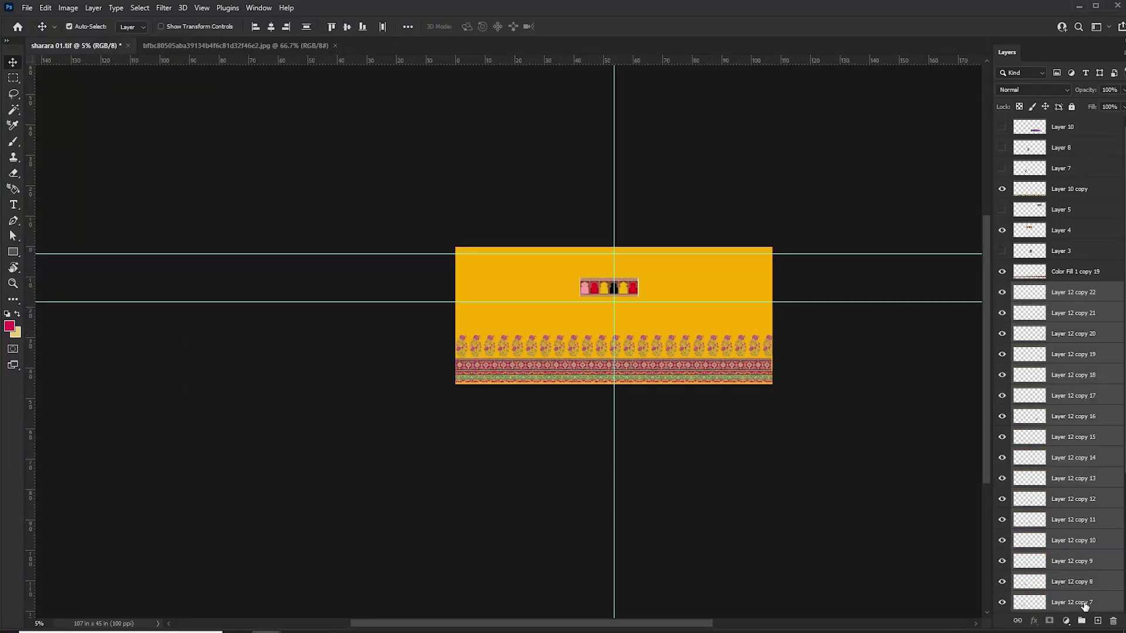
pyautogui.hotkey('ctrl', 'e')
pyautogui.keyDown('shift'); pyautogui.click(1085, 437); pyautogui.keyUp('shift')
pyautogui.hotkey('ctrl', 'e')
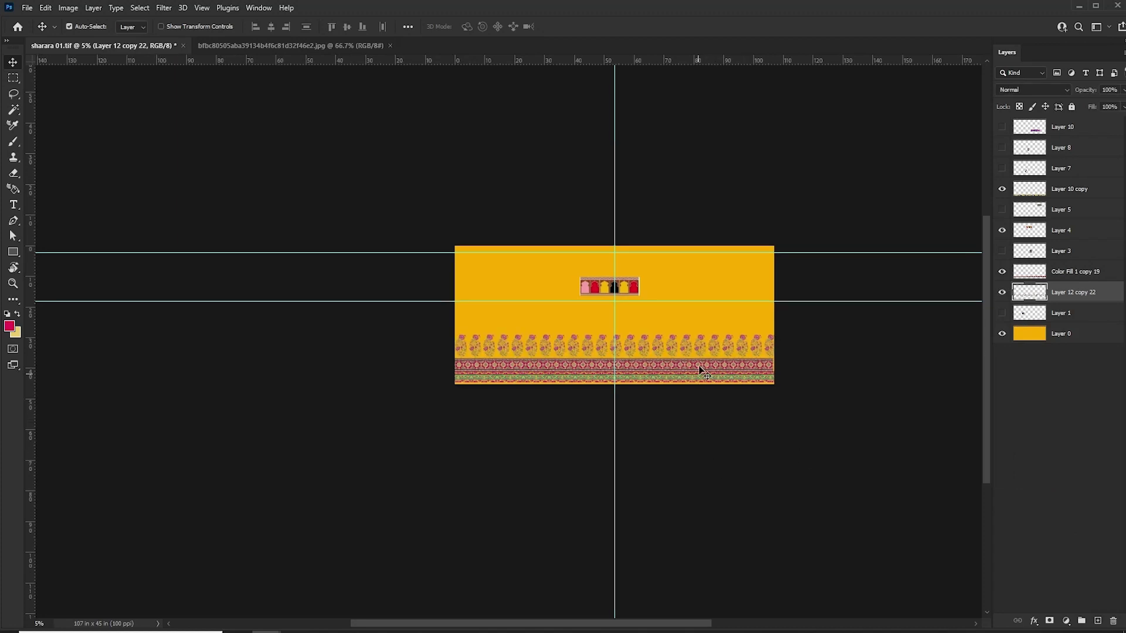
# Scale the pink geometric border to about 106.99 in wide and 4.25 in high so it spans the canvas
pyautogui.scroll(3, 699, 365)
pyautogui.click(844, 427)
pyautogui.hotkey('ctrl', 't')
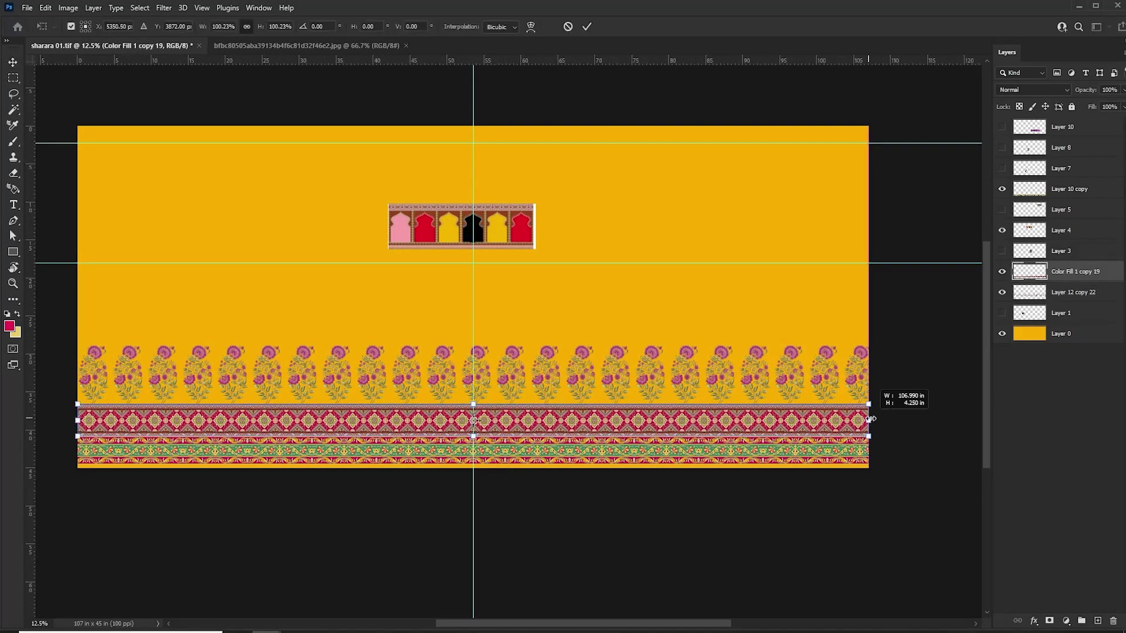
pyautogui.press('Return')
# Scale the flower row slightly to fit the canvas width
pyautogui.click(543, 369)
pyautogui.hotkey('ctrl', 't')
pyautogui.moveTo(870, 346); pyautogui.dragTo(870, 346)
pyautogui.press('Return')
# Scale down the copy of the green and pink floral border placed above the flower row
pyautogui.moveTo(473, 435); pyautogui.dragTo(556, 445)
pyautogui.click(493, 435)
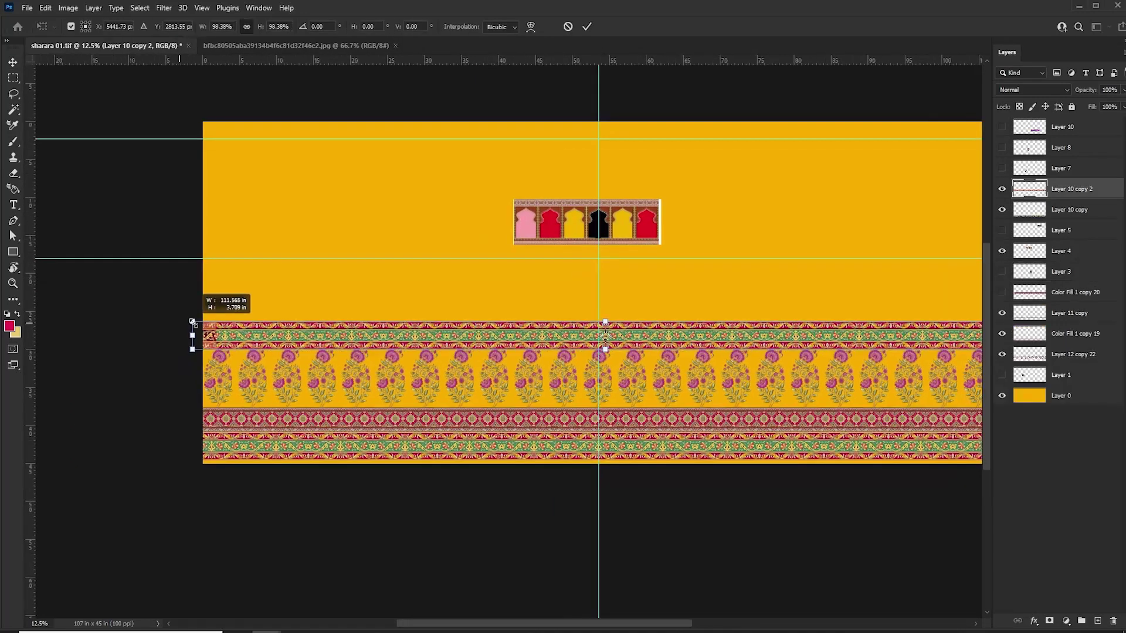
pyautogui.moveTo(193, 325); pyautogui.dragTo(237, 335)
pyautogui.press('Return')
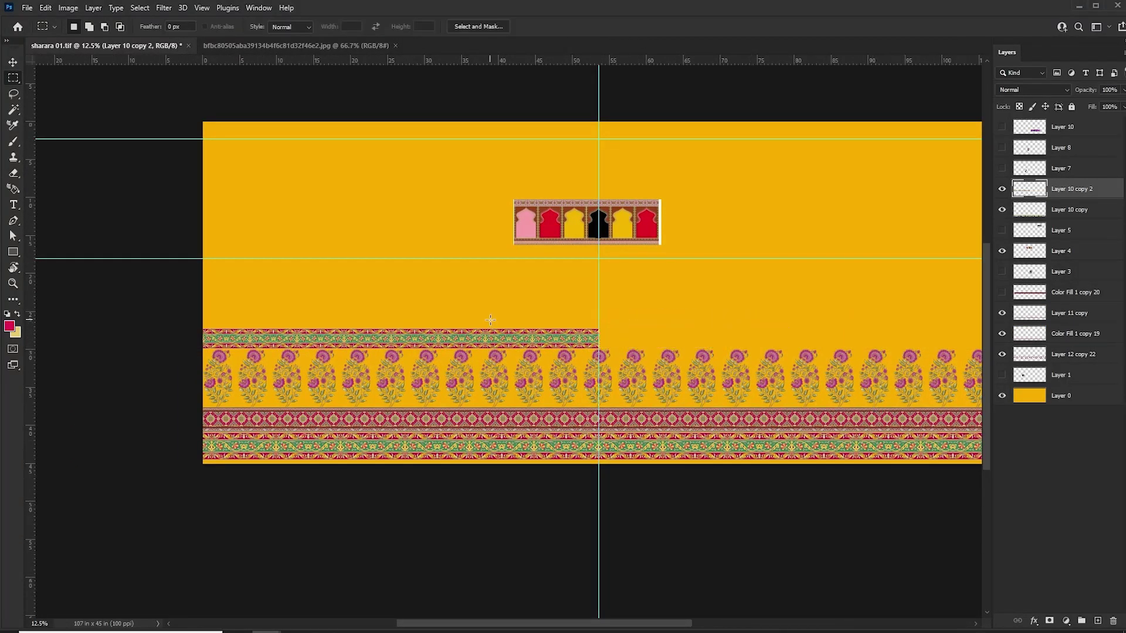
# Duplicate the half-width upper floral border, flip the copy horizontally and place it on the right half of the canvas
pyautogui.press('c')
pyautogui.press('v')
pyautogui.keyDown('alt'); pyautogui.moveTo(459, 345); pyautogui.dragTo(540, 338); pyautogui.keyUp('alt')
pyautogui.hotkey('ctrl', 't')
pyautogui.rightClick(540, 337)
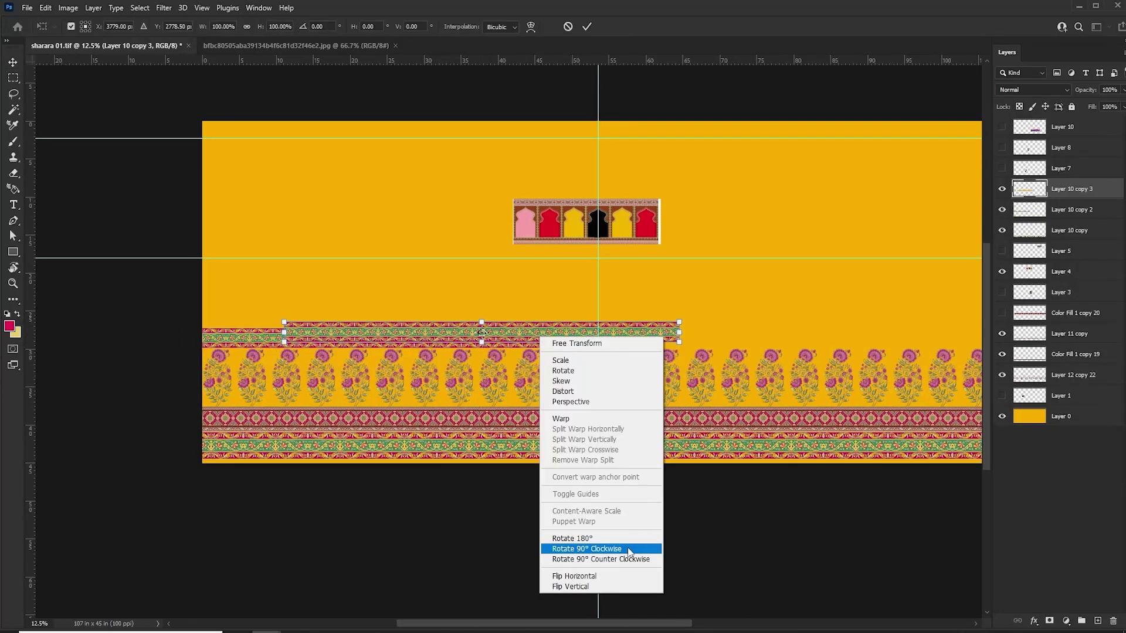
pyautogui.click(616, 575)
pyautogui.moveTo(430, 339); pyautogui.dragTo(742, 344)
pyautogui.press('Return')
# Align the mirrored border half at the center guide, merge both halves into one layer and save the file
pyautogui.hotkey('ctrl', '+')
pyautogui.hotkey('ctrl', '+')
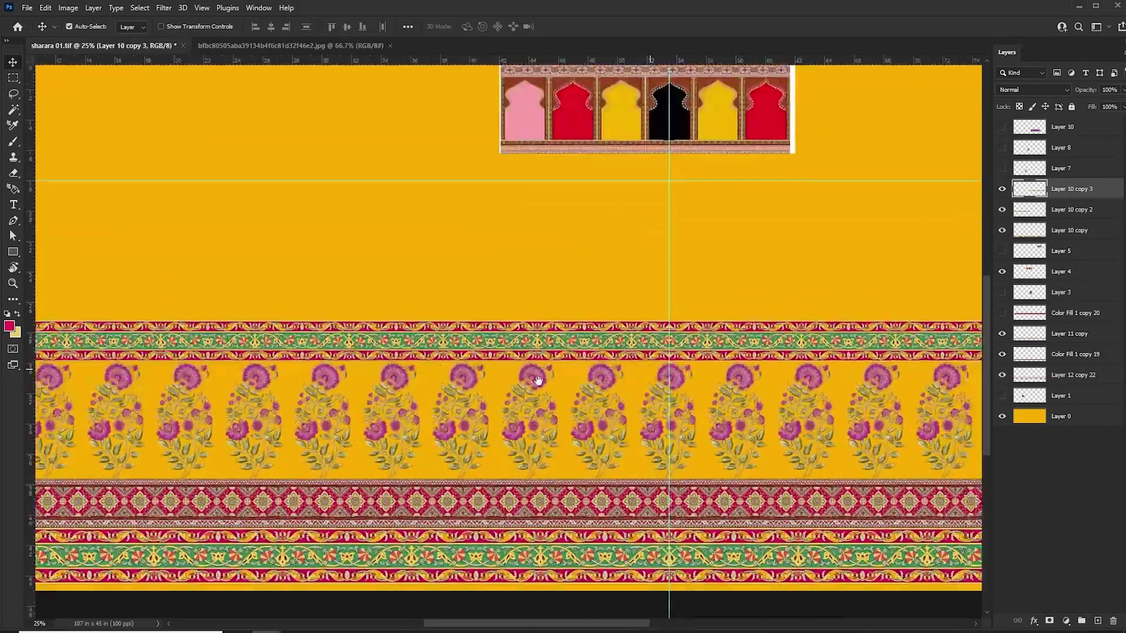
pyautogui.moveTo(538, 381); pyautogui.dragTo(479, 384)
pyautogui.moveTo(516, 359)
pyautogui.mouseDown()
pyautogui.moveTo(528, 359)
pyautogui.moveTo(518, 360)
pyautogui.mouseUp()
pyautogui.keyDown('ctrl'); pyautogui.click(1077, 217); pyautogui.keyUp('ctrl')
pyautogui.hotkey('ctrl', 'e')
pyautogui.hotkey('ctrl', 's')
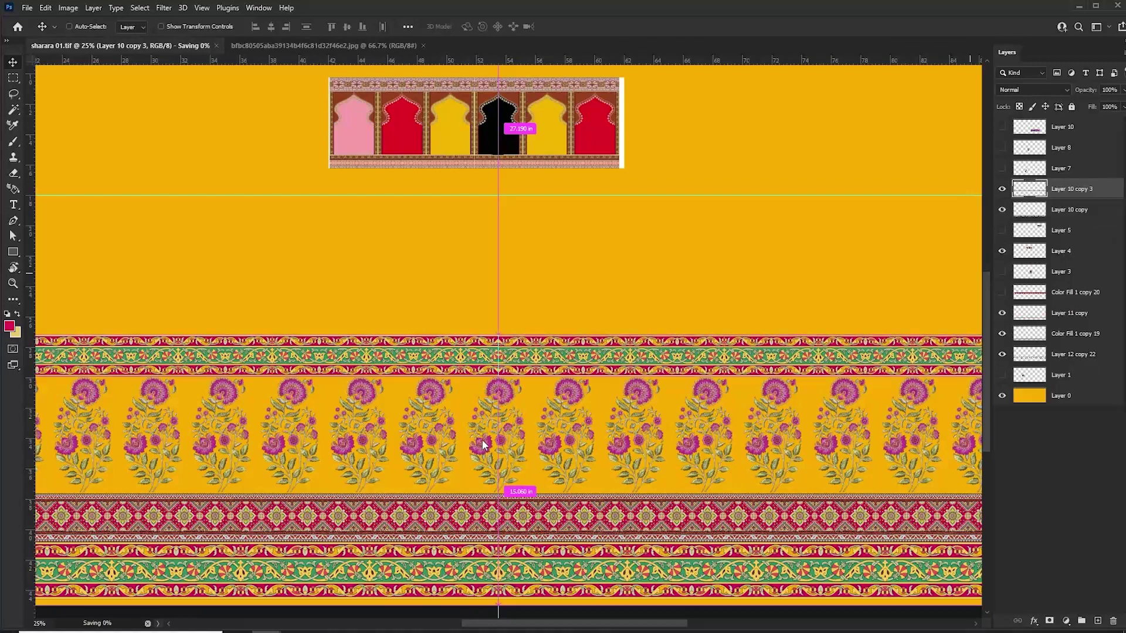
# Add a Levels adjustment clipped to the flower row to deepen its colors
pyautogui.scroll(1, 482, 446)
pyautogui.scroll(-1, 590, 432)
pyautogui.keyDown('ctrl'); pyautogui.click(568, 432); pyautogui.keyUp('ctrl')
pyautogui.click(1065, 621)
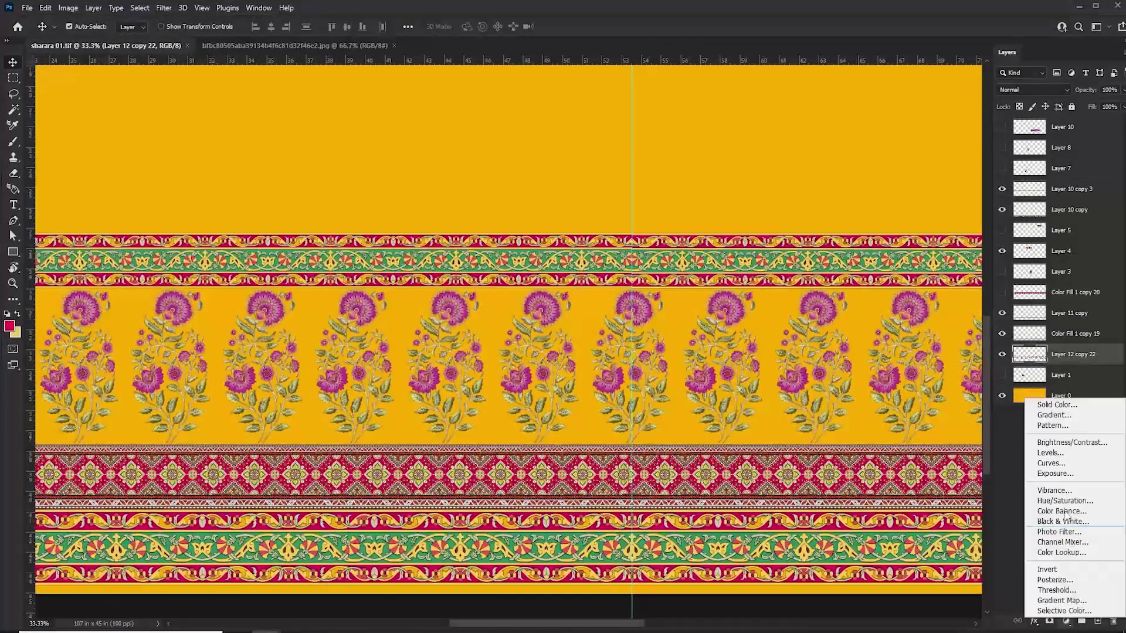
pyautogui.click(1050, 453)
pyautogui.click(1021, 280)
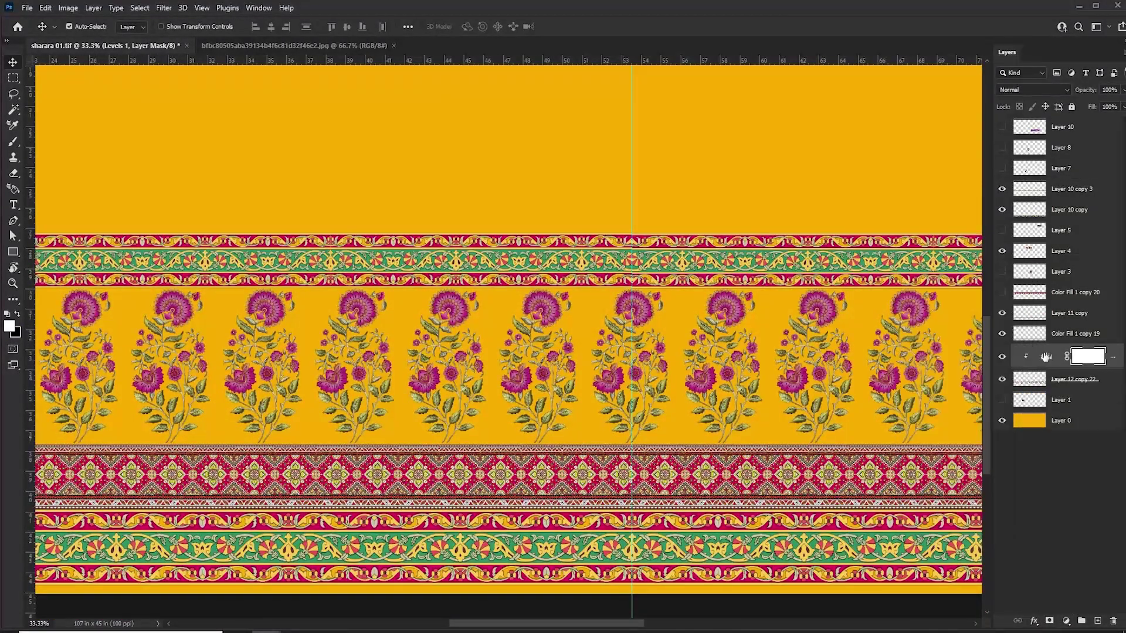
# Add a Hue/Saturation adjustment above the flower row's Levels and target the Magentas range
pyautogui.click(1065, 621)
pyautogui.click(1085, 505)
pyautogui.click(949, 345)
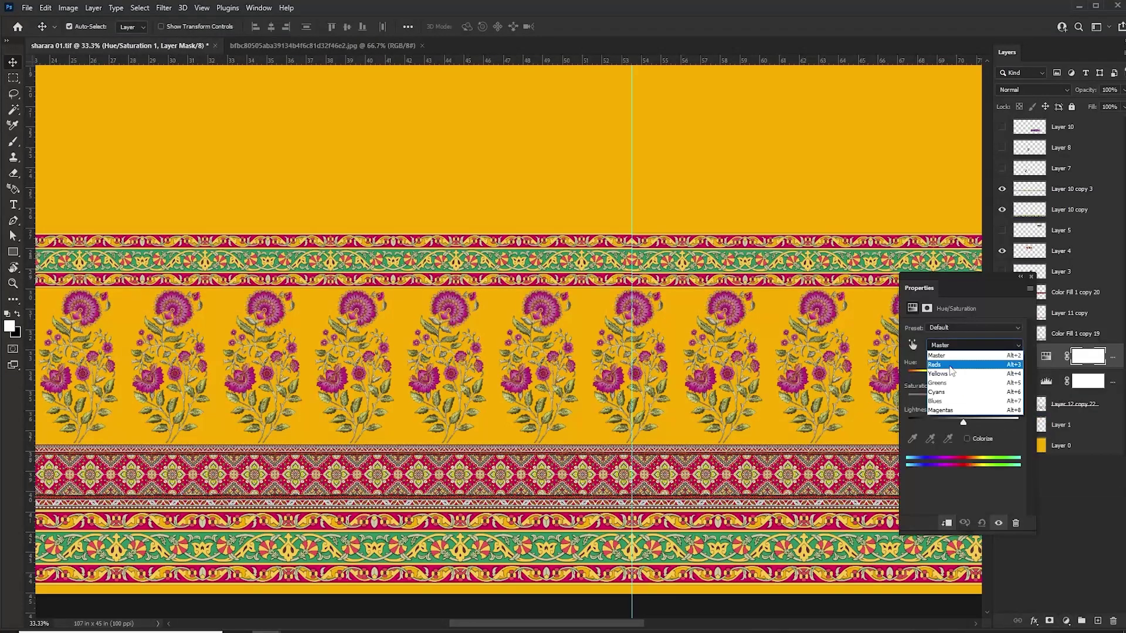
pyautogui.click(945, 410)
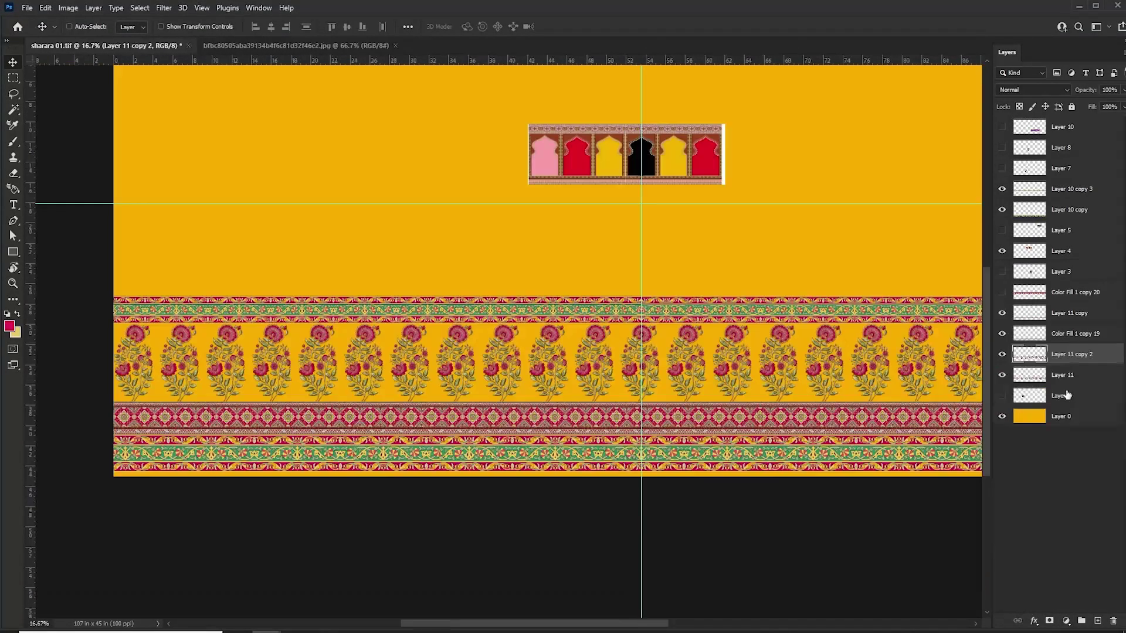
# Shift the duplicated flower row half a repeat sideways and place its layer beneath the original row
pyautogui.moveTo(740, 376); pyautogui.dragTo(719, 375)
pyautogui.moveTo(1060, 359); pyautogui.dragTo(1069, 380)
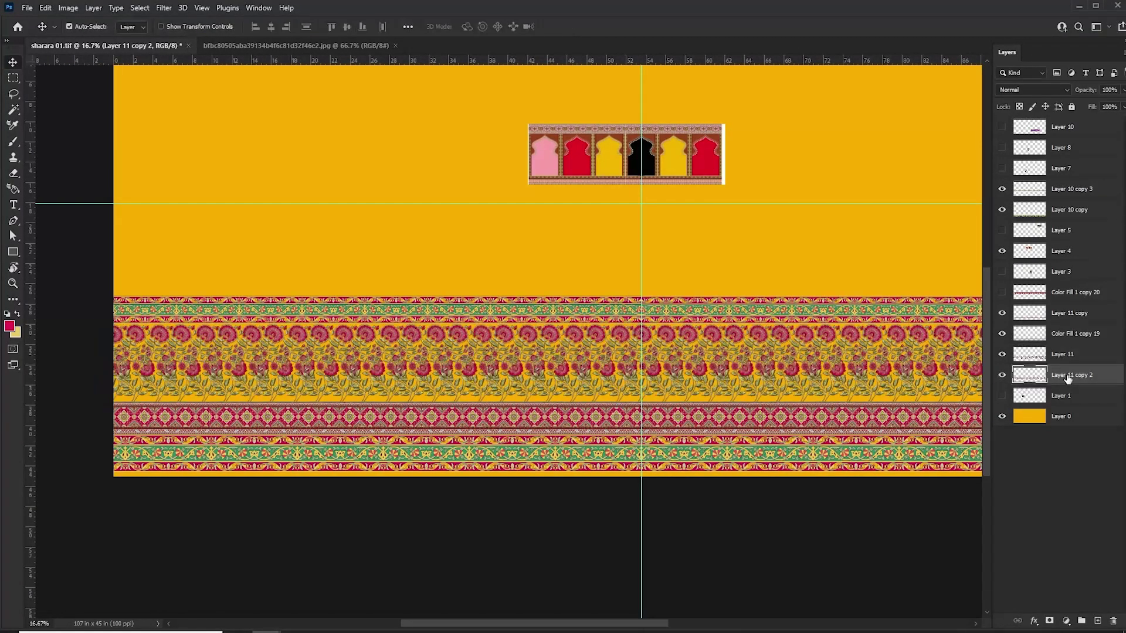
# Lower the opacity of the offset flower row, Layer 11 copy 2, to 26%
pyautogui.moveTo(1087, 52); pyautogui.dragTo(1078, 52)
pyautogui.click(1117, 90)
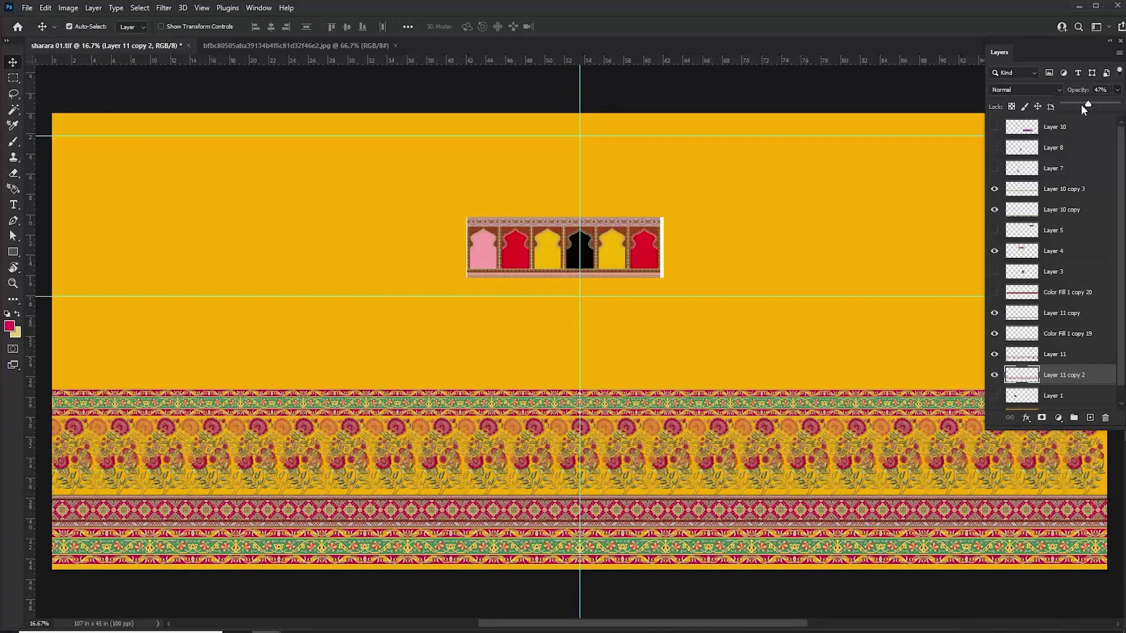
pyautogui.click(899, 95)
pyautogui.scroll(1, 576, 469)
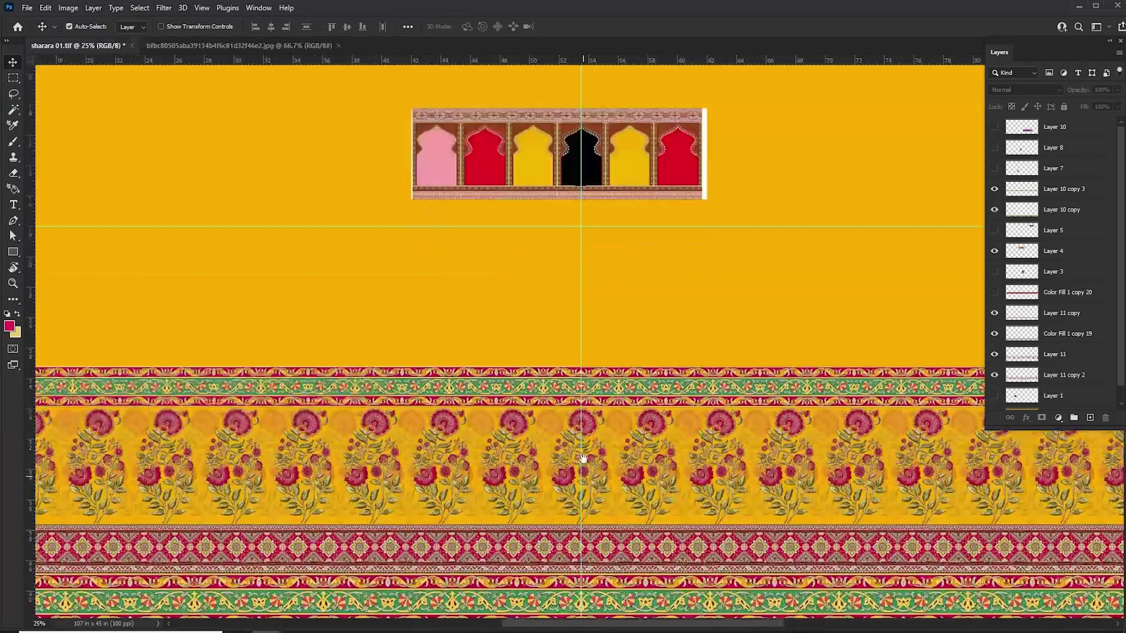
# Try other blend modes such as Color Burn on the faded flower row, Layer 11 copy 2
pyautogui.moveTo(552, 413)
pyautogui.mouseDown()
pyautogui.moveTo(551, 425)
pyautogui.moveTo(548, 414)
pyautogui.mouseUp()
pyautogui.click(1026, 90)
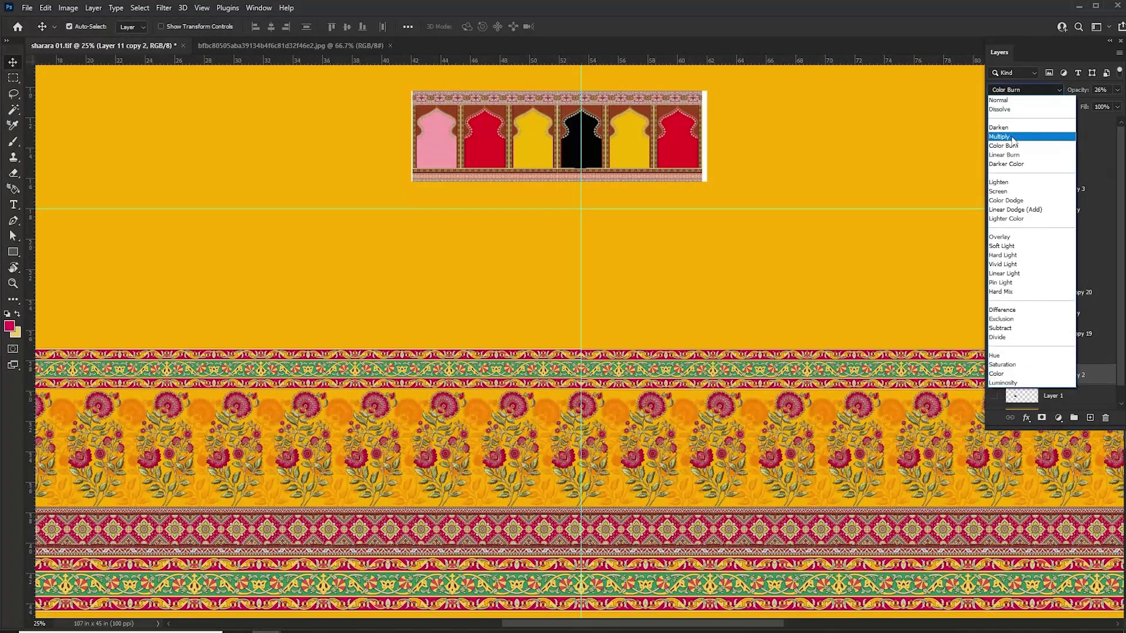
pyautogui.press('Escape')
# Set the opacity of the background flower row, Layer 11 copy 2, to 15%
pyautogui.hotkey('ctrl', '-')
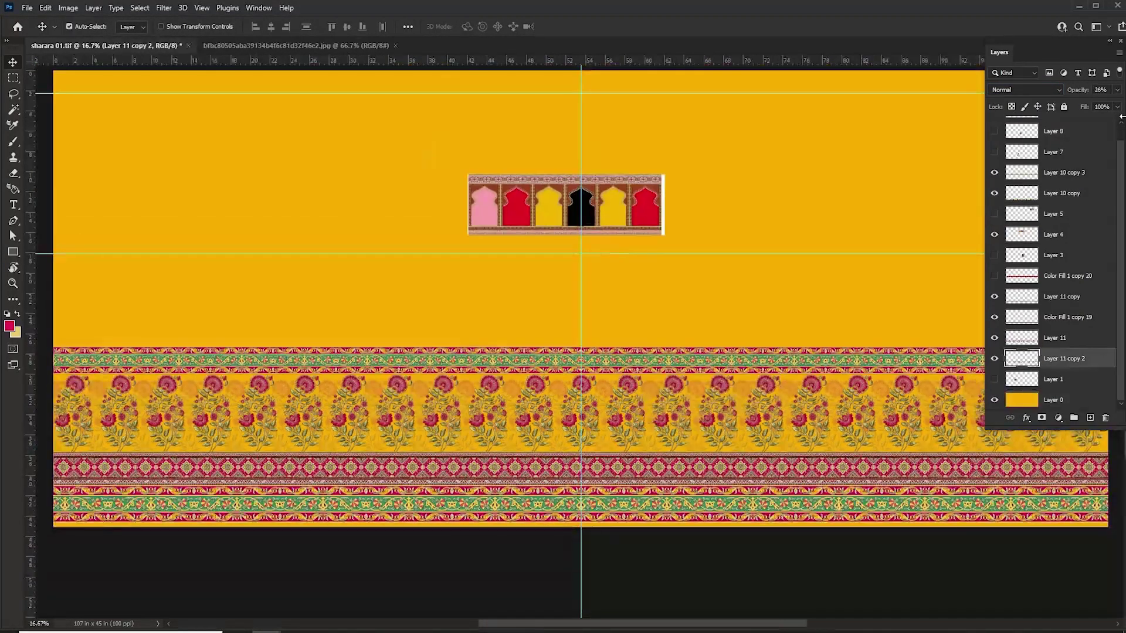
pyautogui.moveTo(1071, 102); pyautogui.dragTo(1071, 102)
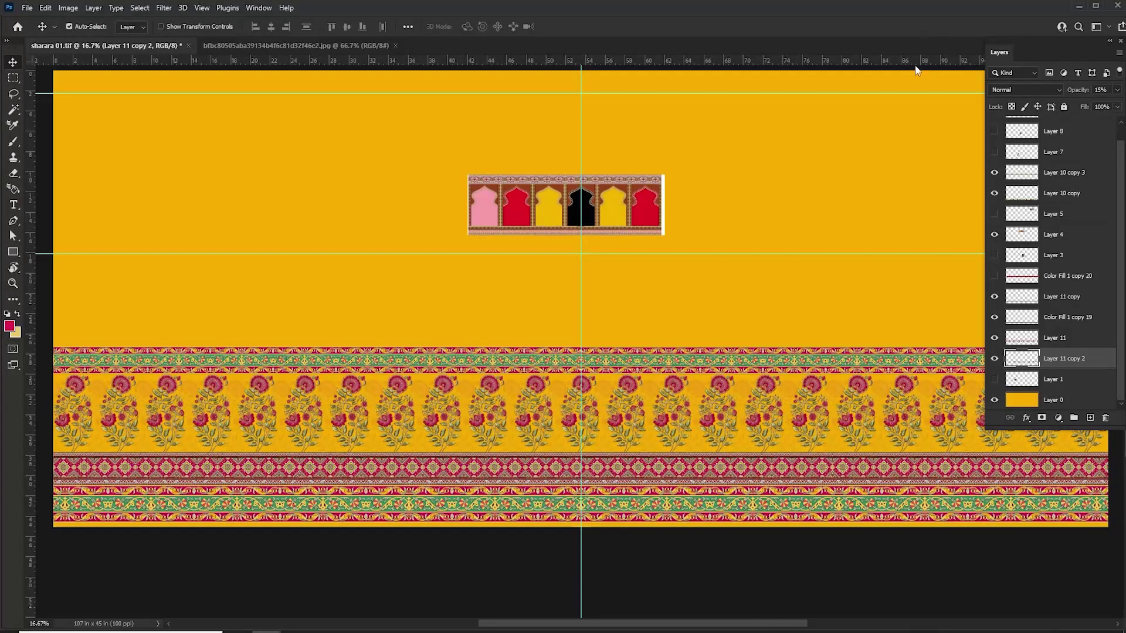
# Save the file and place a duplicate of the red diamond border directly above the upper green border
pyautogui.hotkey('ctrl', '-')
pyautogui.hotkey('ctrl', 's')
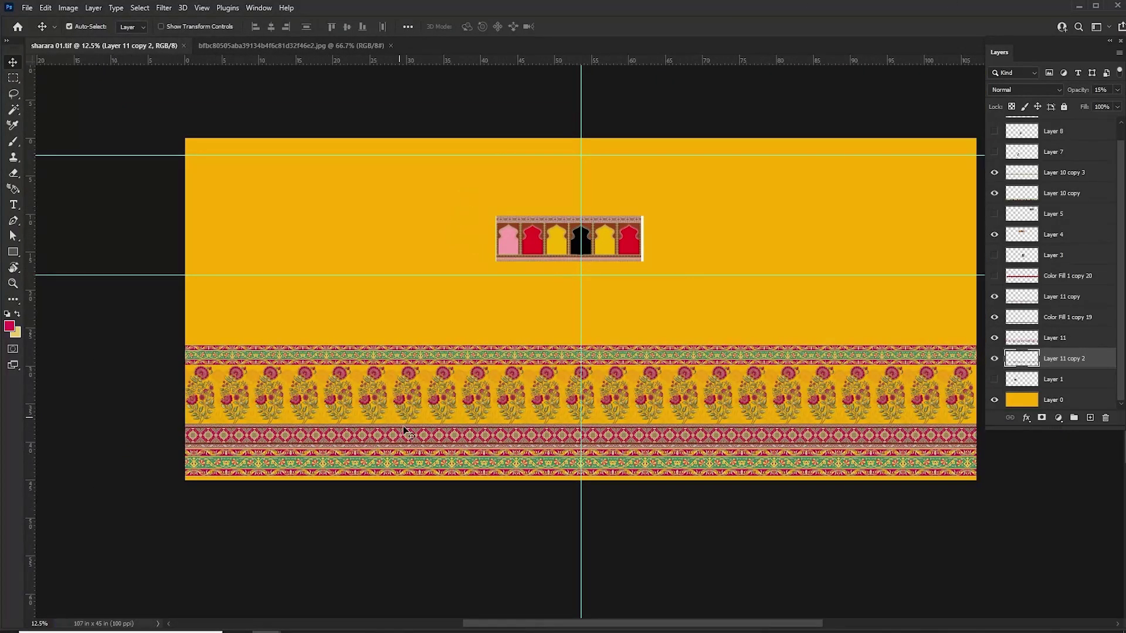
pyautogui.moveTo(422, 437); pyautogui.dragTo(422, 346)
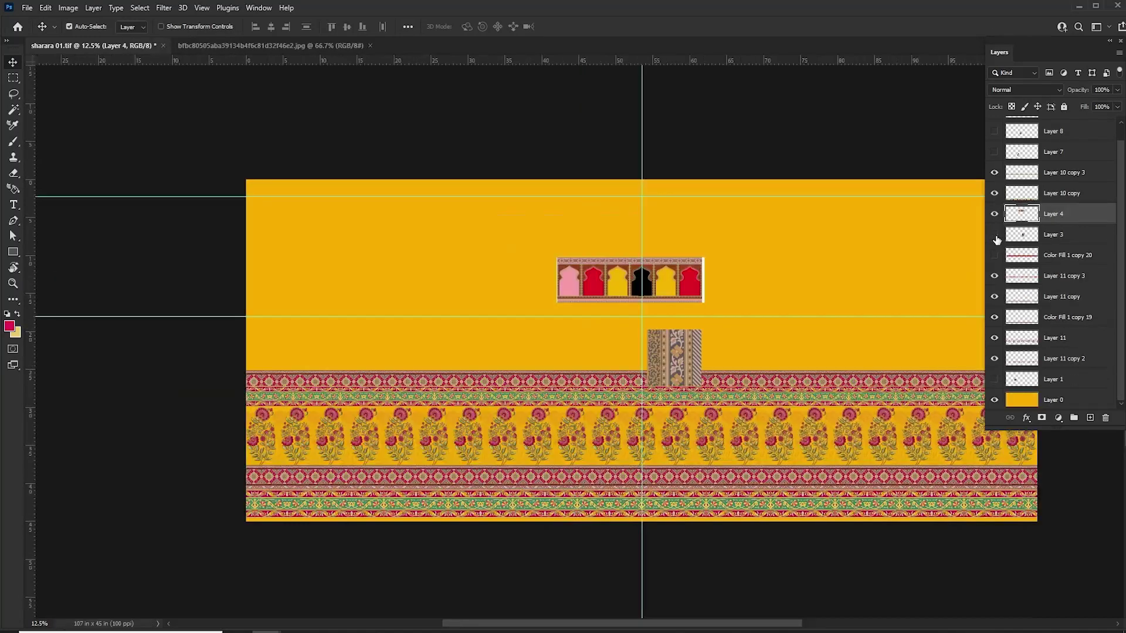
# Rotate the Layer 3 pattern strip to horizontal and fit it against the canvas's left edge, directly above the upper diamond border
pyautogui.moveTo(651, 352); pyautogui.dragTo(332, 403)
pyautogui.hotkey('ctrl', 't')
pyautogui.rightClick(588, 345)
pyautogui.click(658, 557)
pyautogui.press('Return')
pyautogui.hotkey('ctrl', '+')
pyautogui.hotkey('ctrl', '+')
pyautogui.hotkey('ctrl', 't')
pyautogui.moveTo(379, 343); pyautogui.dragTo(319, 389)
pyautogui.press('Return')
pyautogui.hotkey('ctrl', '+')
pyautogui.moveTo(418, 385); pyautogui.dragTo(419, 385)
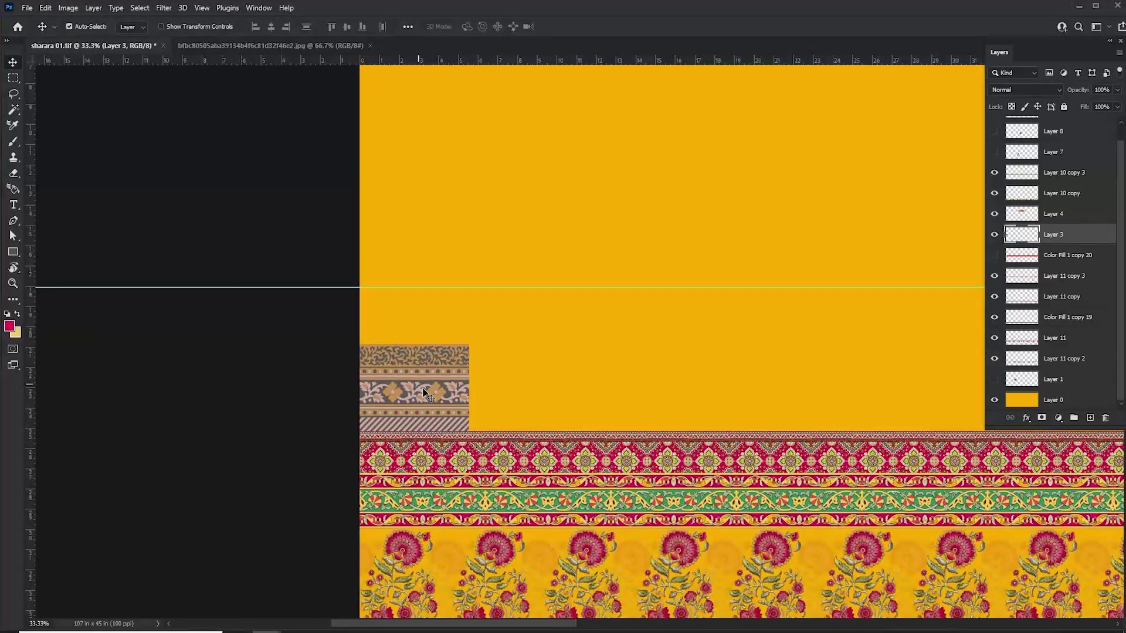
# Recolor the strip's background green and its vine motifs pink by selecting each color and adding Solid Color fills
pyautogui.press('w')
pyautogui.click(406, 393)
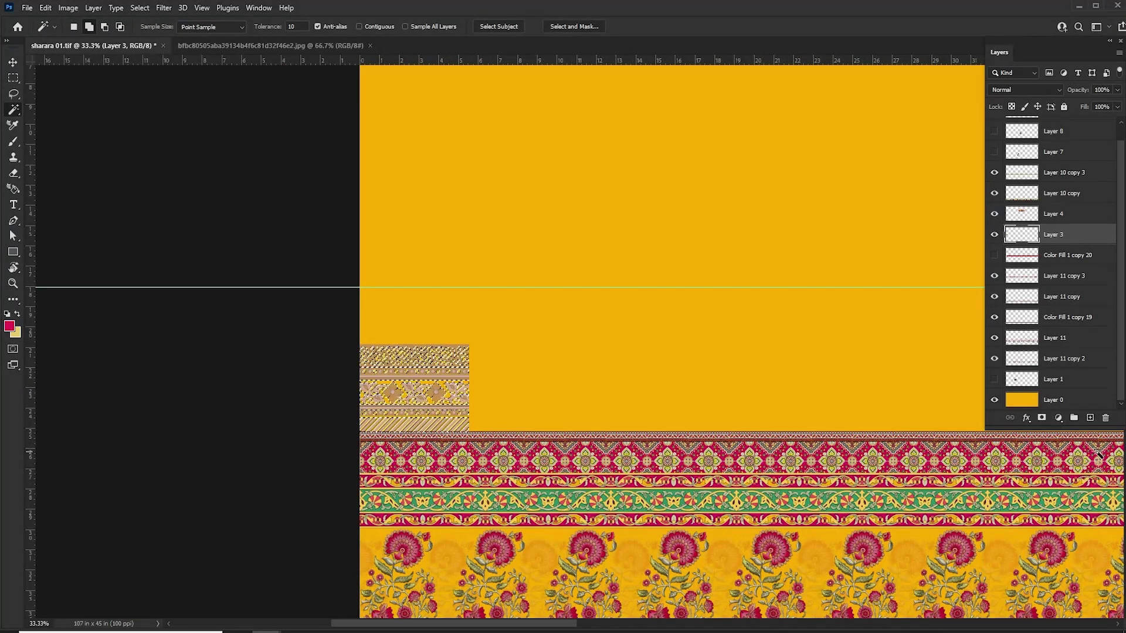
pyautogui.click(1058, 418)
pyautogui.click(1026, 198)
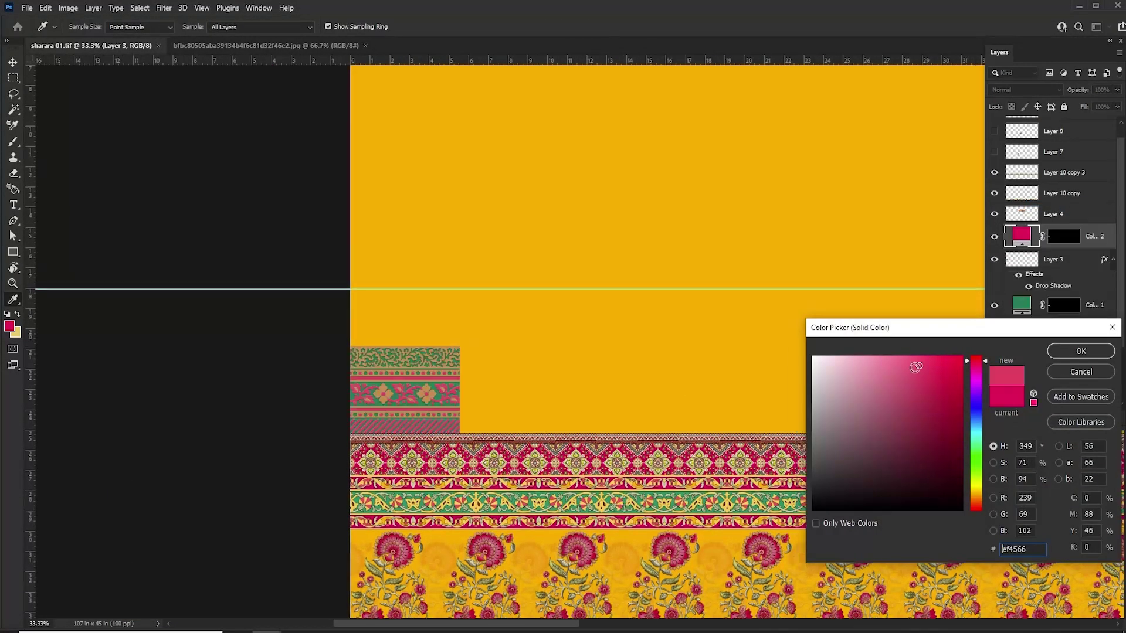
pyautogui.press('Return')
# Select the strip's flower color on Layer 3 and add a yellow Solid Color fill
pyautogui.click(426, 391)
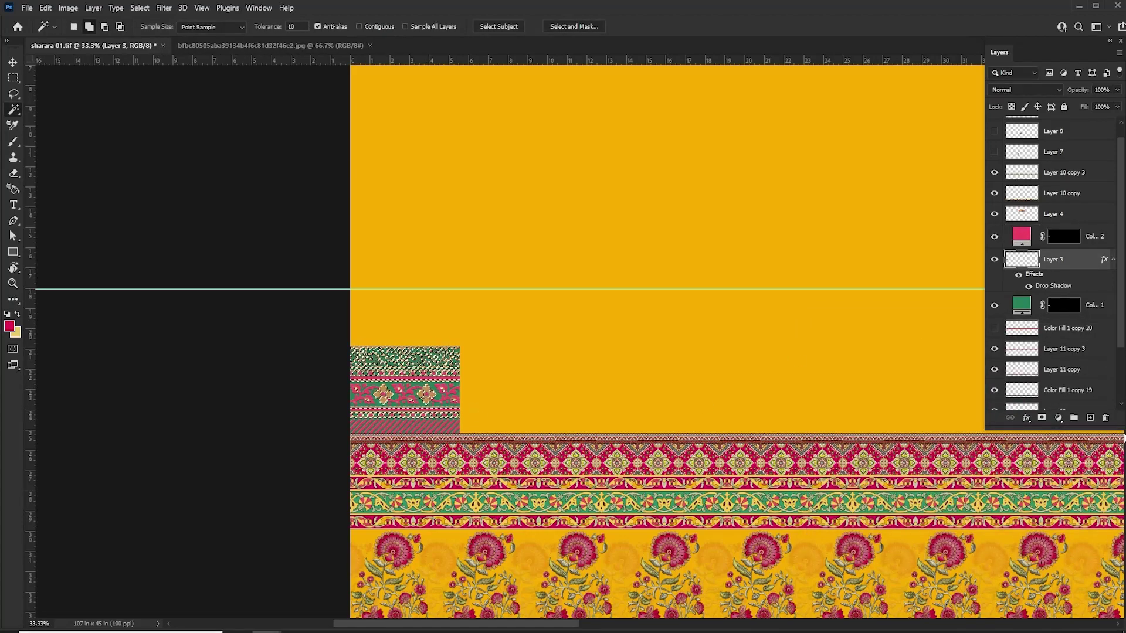
pyautogui.click(1058, 418)
pyautogui.click(1049, 201)
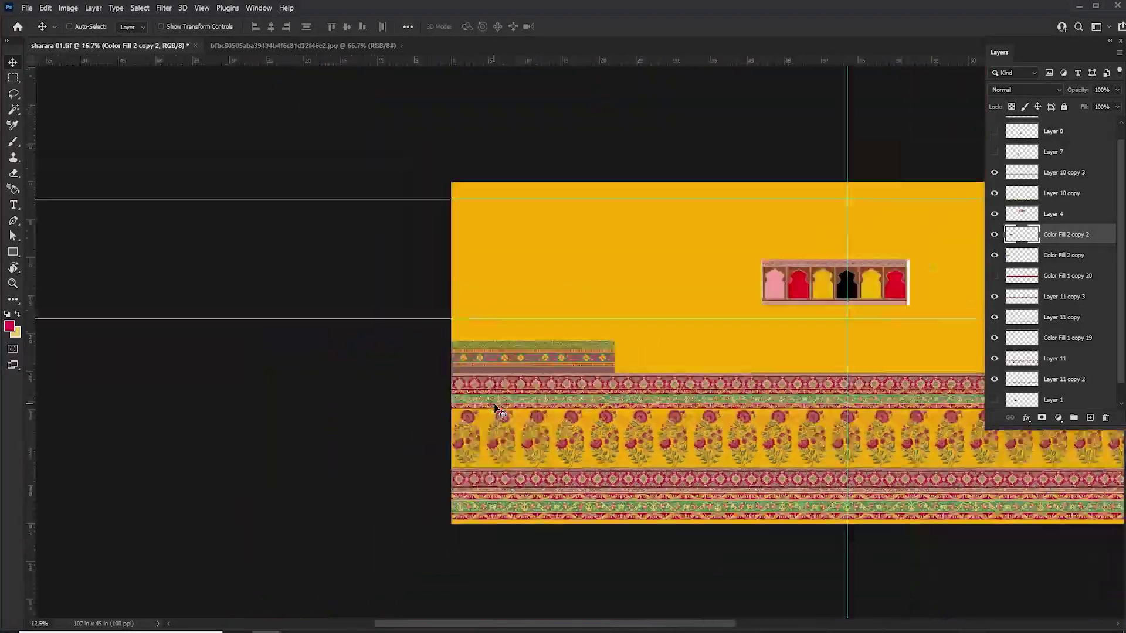
# Repeat the recolored strip across the full canvas width and merge all Color Fill 2 copies into one layer
pyautogui.scroll(-2, 494, 403)
pyautogui.hotkey('alt', 'shift')
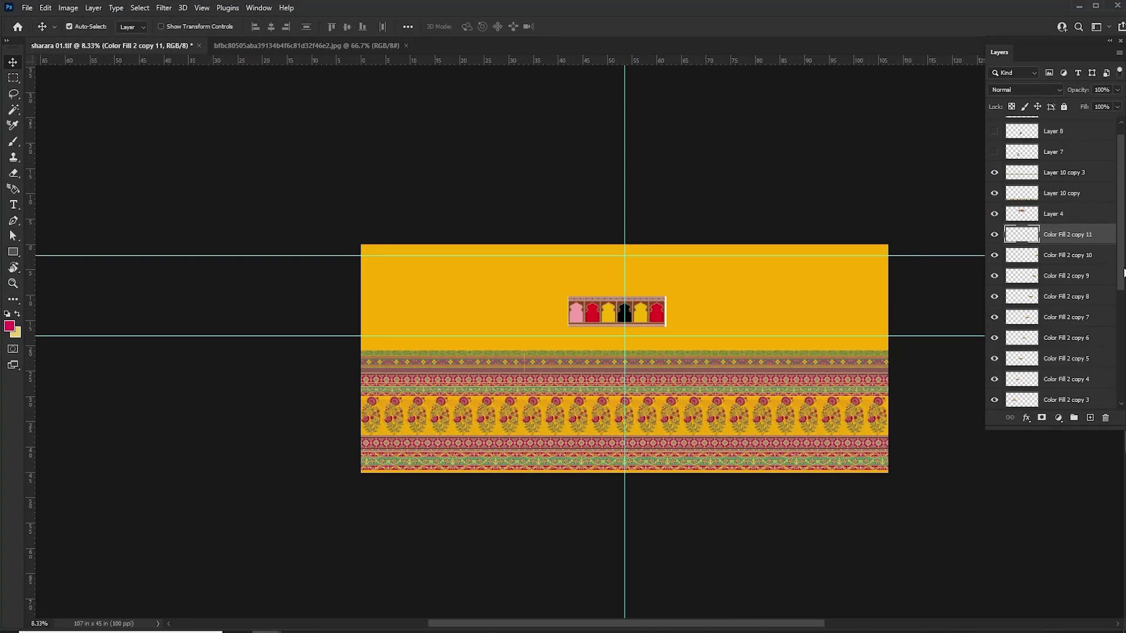
pyautogui.moveTo(1123, 271); pyautogui.dragTo(1121, 346)
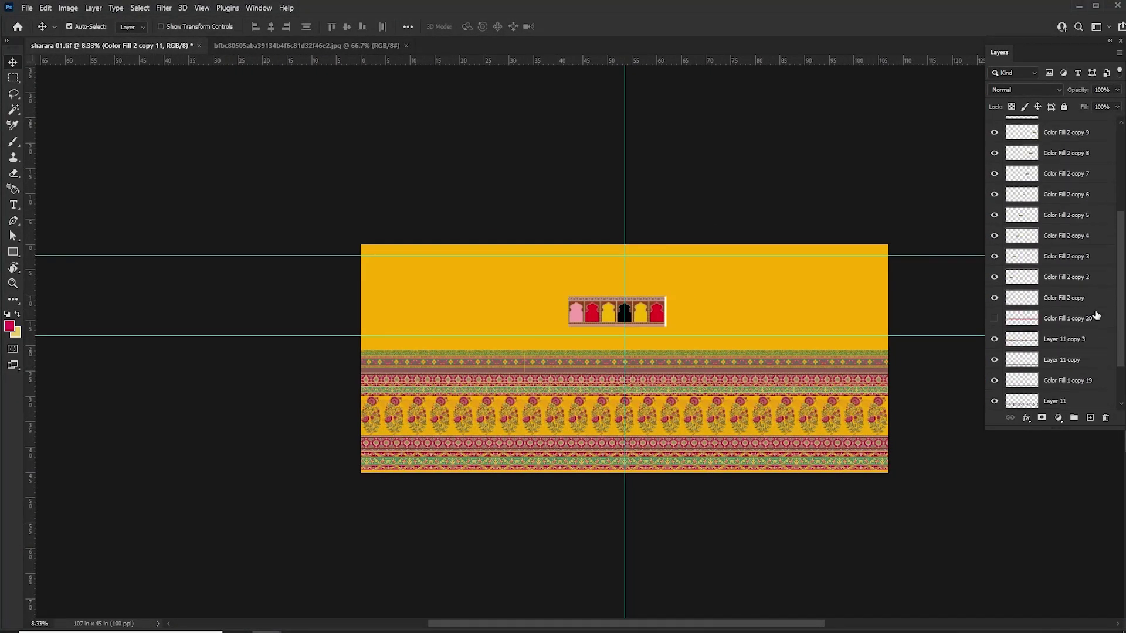
pyautogui.keyDown('shift'); pyautogui.click(1072, 298); pyautogui.keyUp('shift')
pyautogui.hotkey('ctrl', 'e')
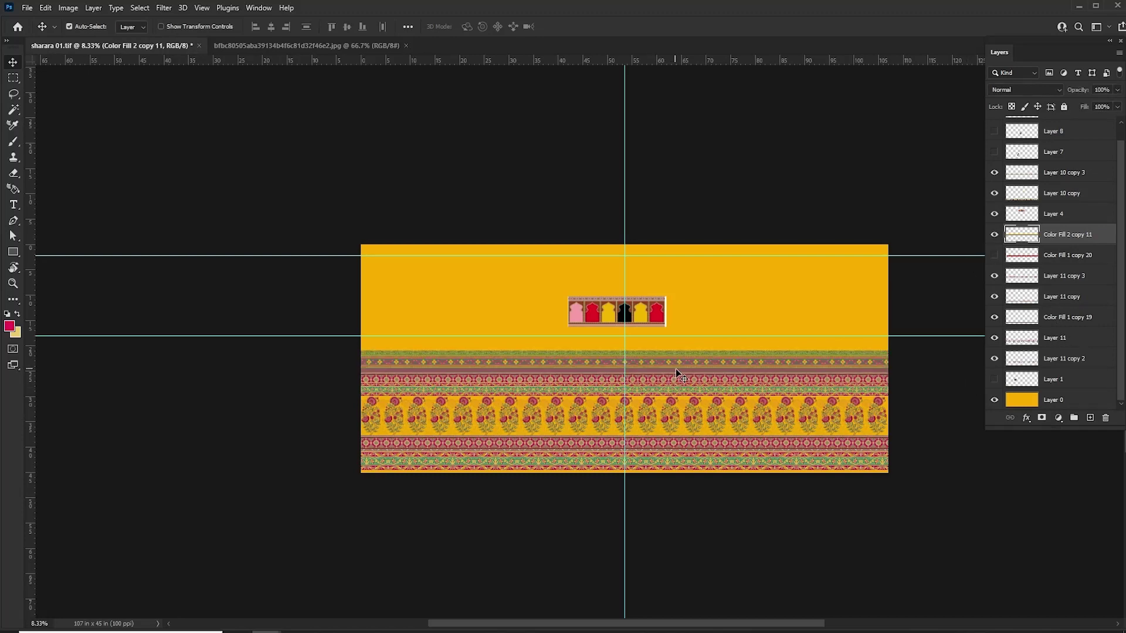
# Center the merged border across the canvas and crop off the parts extending beyond the canvas edges
pyautogui.hotkey('ctrl', 't')
pyautogui.moveTo(734, 364); pyautogui.dragTo(701, 362)
pyautogui.press('Return')
pyautogui.press('c')
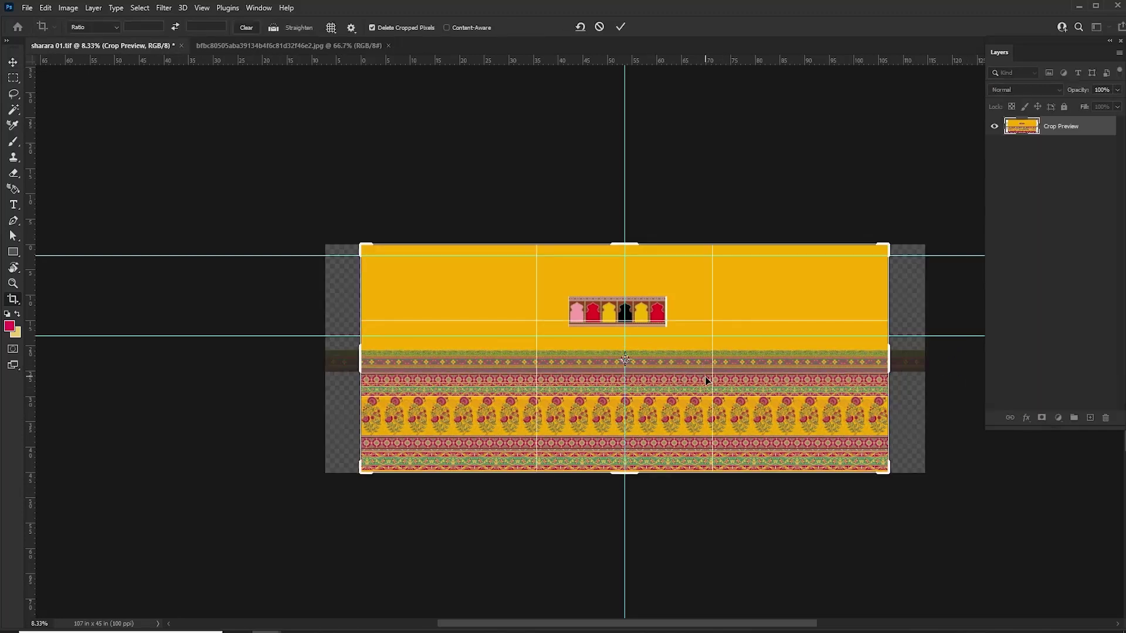
pyautogui.press('Return')
pyautogui.press('v')
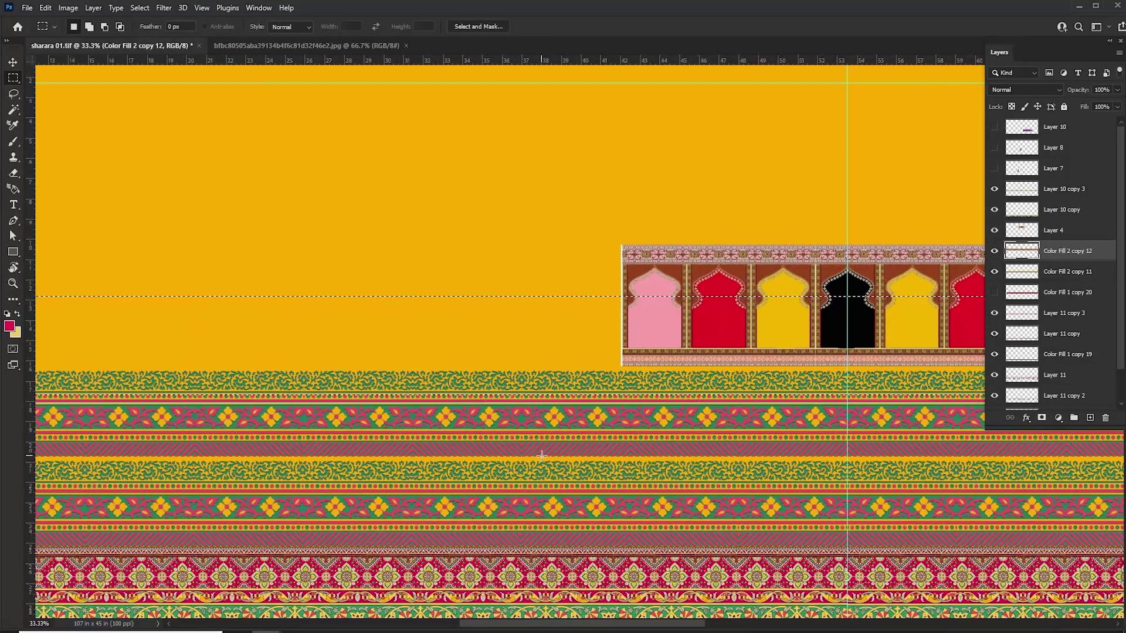
# Delete the leafy upper band and the diagonal-striped lower band from the duplicated border, Color Fill 2 copy 12
pyautogui.press('Delete')
pyautogui.hotkey('ctrl', 'd')
pyautogui.hotkey('ctrl', '-')
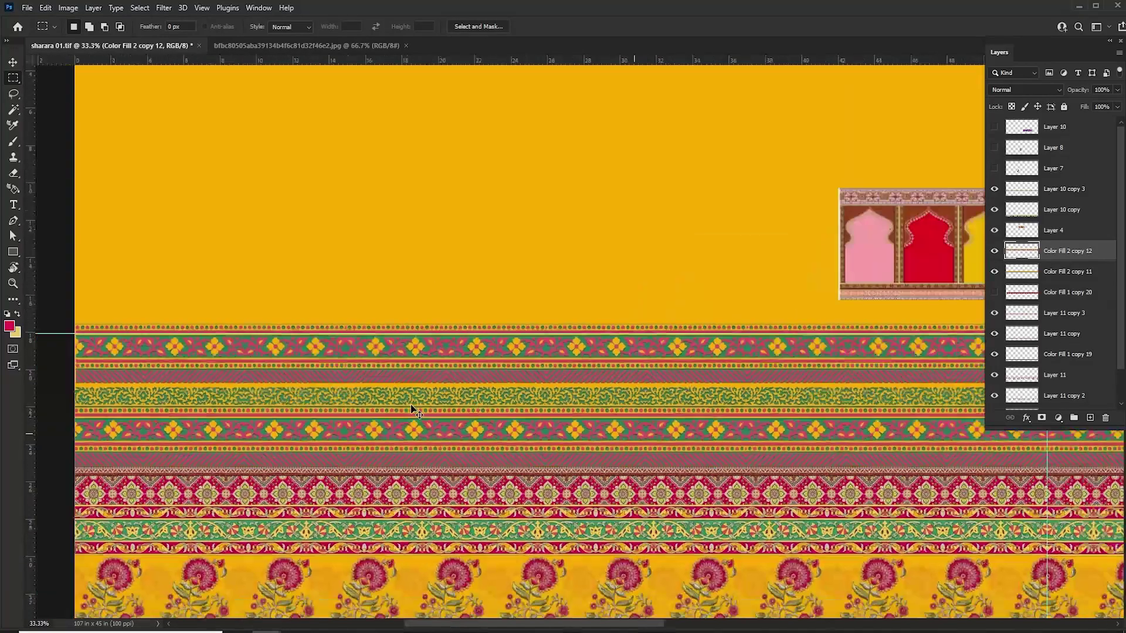
pyautogui.scroll(-2, 296, 357)
pyautogui.scroll(4, 503, 332)
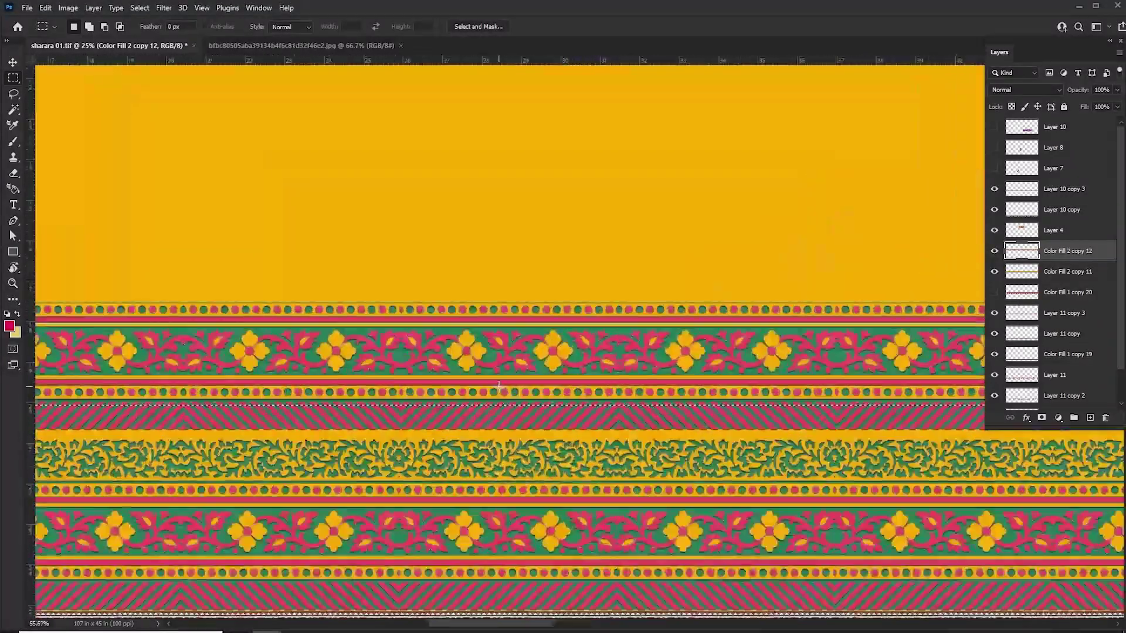
pyautogui.scroll(2, 498, 386)
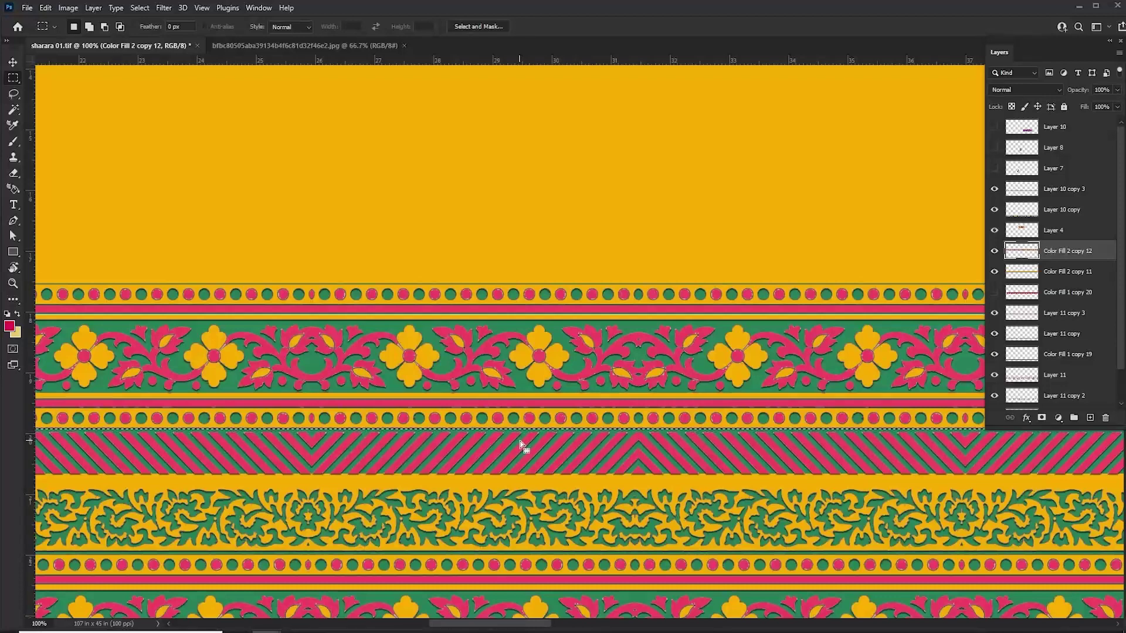
pyautogui.scroll(-3, 520, 444)
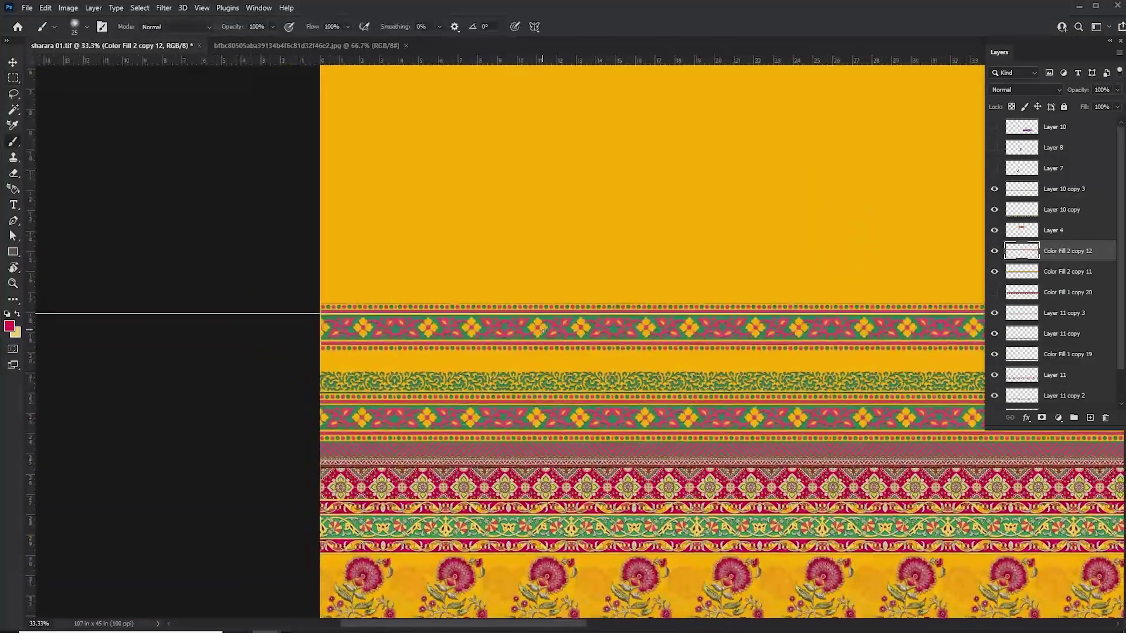
pyautogui.press('v')
pyautogui.scroll(-2, 543, 352)
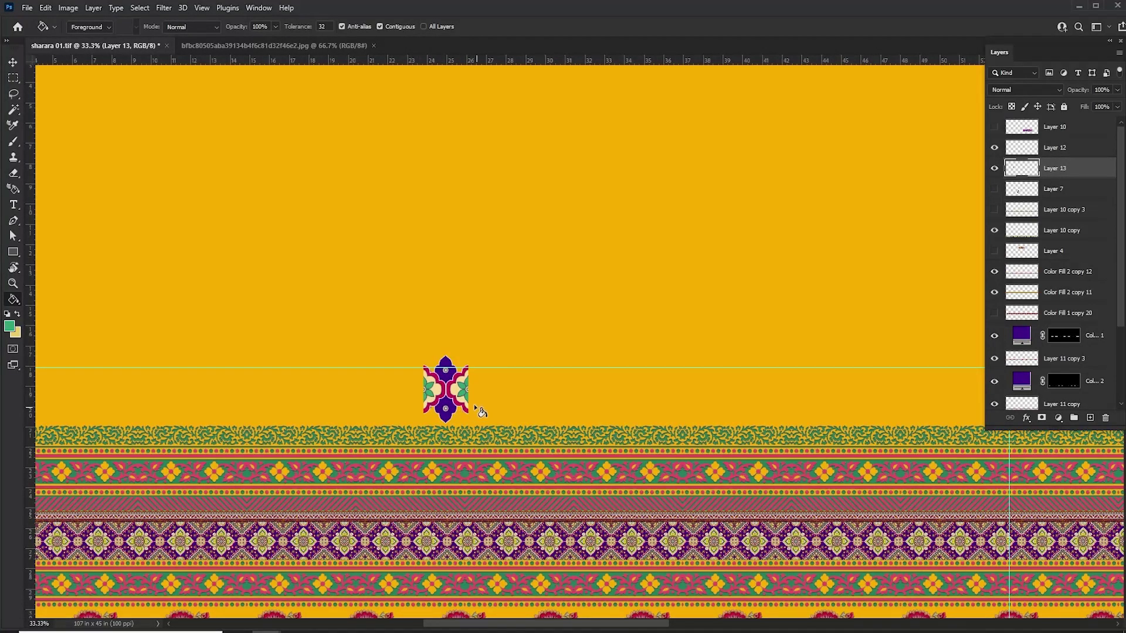
# Duplicate the purple medallion motif, Layer 13, beside the original and try merging the two tiles
pyautogui.press('v')
pyautogui.moveTo(443, 389); pyautogui.dragTo(309, 391)
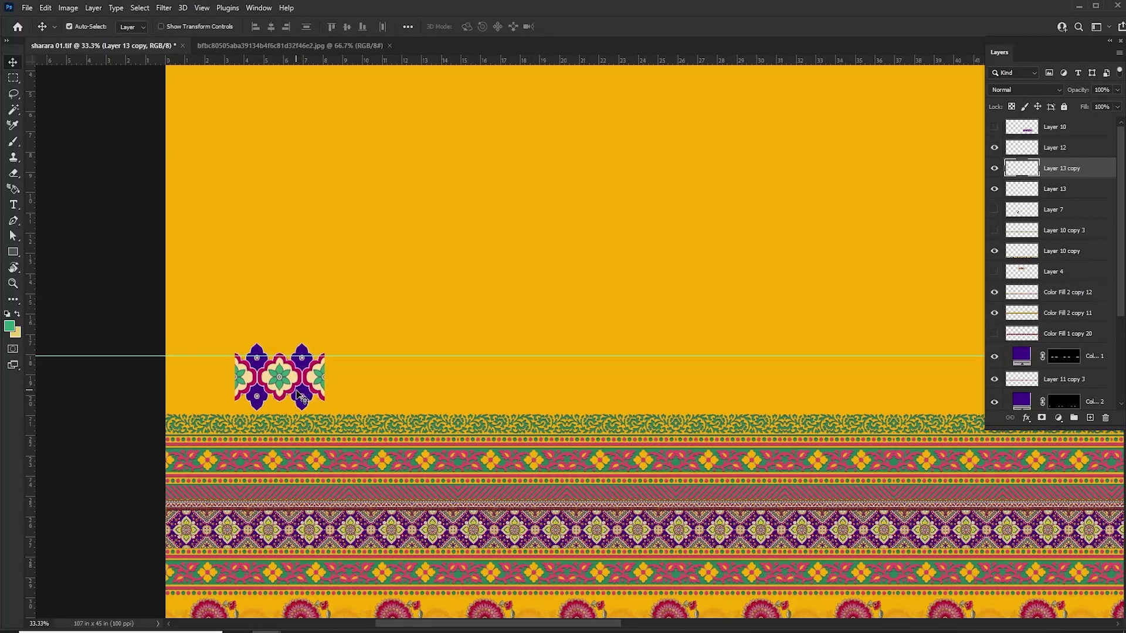
pyautogui.keyDown('shift'); pyautogui.click(1070, 189); pyautogui.keyUp('shift')
pyautogui.hotkey('ctrl', 'e')
pyautogui.hotkey('ctrl', 'z')
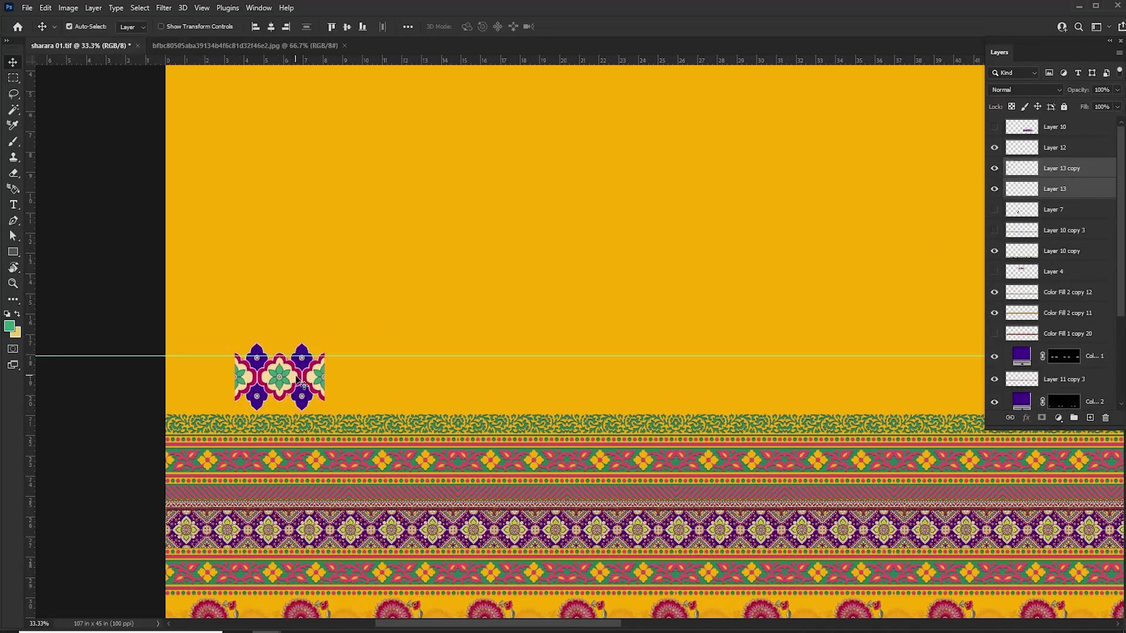
# Set the medallion copy flush against Layer 13, merge the pair and move it to the canvas's left edge
pyautogui.click(1064, 175)
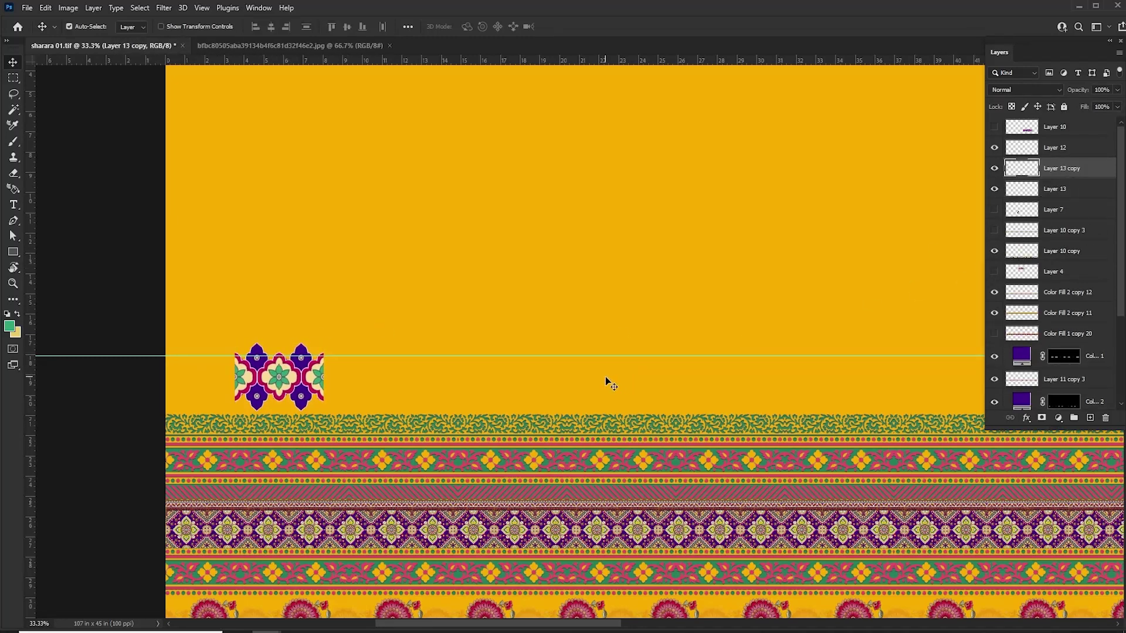
pyautogui.hotkey('ctrl', 'e')
pyautogui.moveTo(280, 384); pyautogui.dragTo(210, 381)
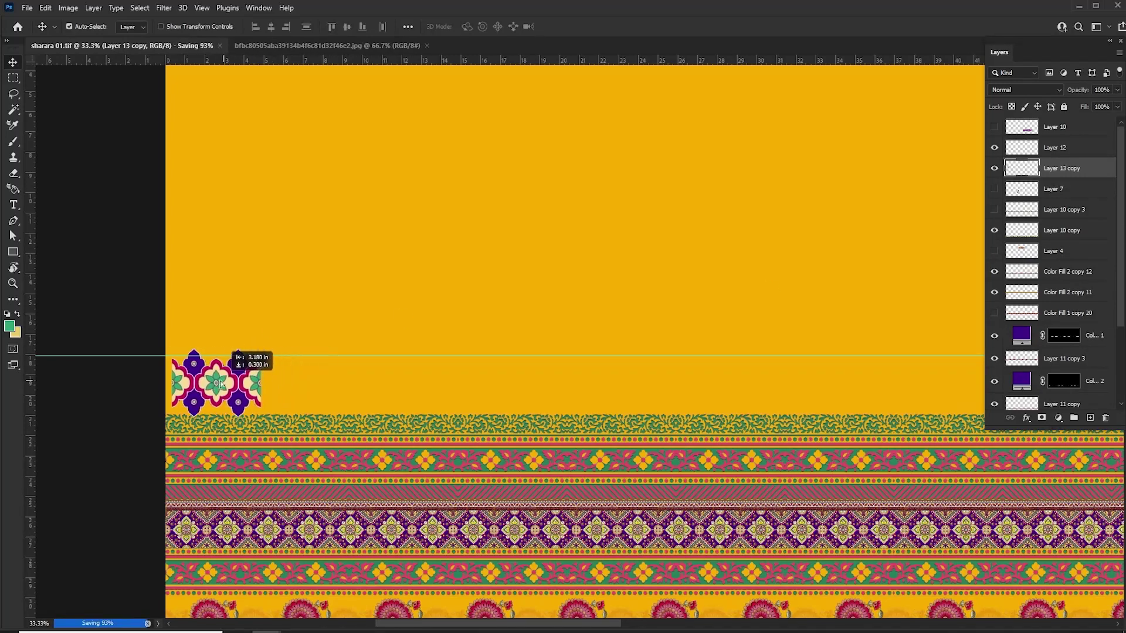
# Try placing a duplicate of the Color Fill 2 copy 11 border above the original, behind the medallions
pyautogui.moveTo(382, 497); pyautogui.dragTo(384, 410)
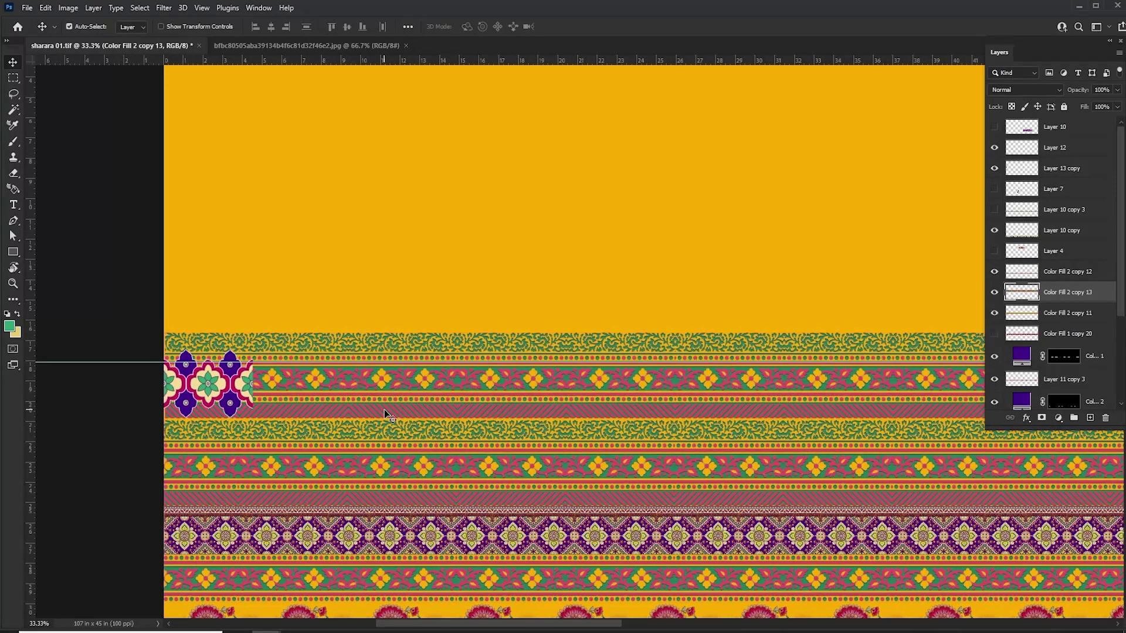
pyautogui.hotkey('ctrl', 'z')
pyautogui.moveTo(457, 472); pyautogui.dragTo(450, 364)
pyautogui.hotkey('ctrl', '-')
pyautogui.scroll(-2, 418, 586)
pyautogui.hscroll(1, 417, 587)
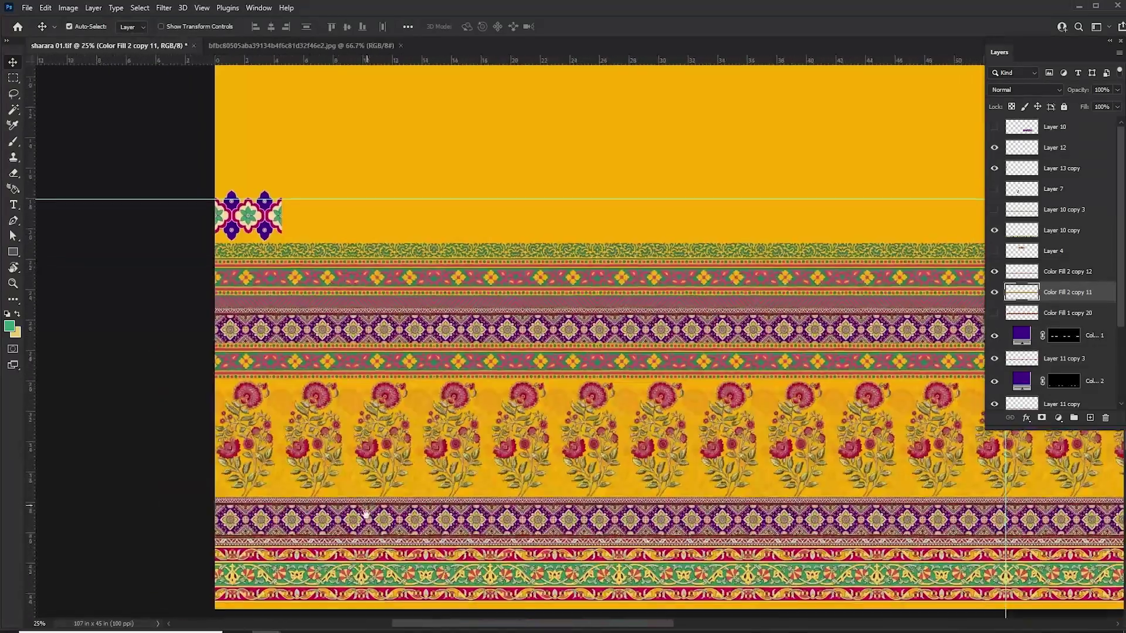
# Duplicate the bottom scroll border, Layer 10 copy, above the leafy green band and scale the copy down
pyautogui.click(364, 585)
pyautogui.click(995, 252)
pyautogui.click(995, 252)
pyautogui.moveTo(604, 605); pyautogui.dragTo(611, 239)
pyautogui.moveTo(611, 239); pyautogui.dragTo(642, 454)
pyautogui.hotkey('ctrl', '+')
pyautogui.moveTo(438, 464); pyautogui.dragTo(558, 373)
pyautogui.hotkey('ctrl', 't')
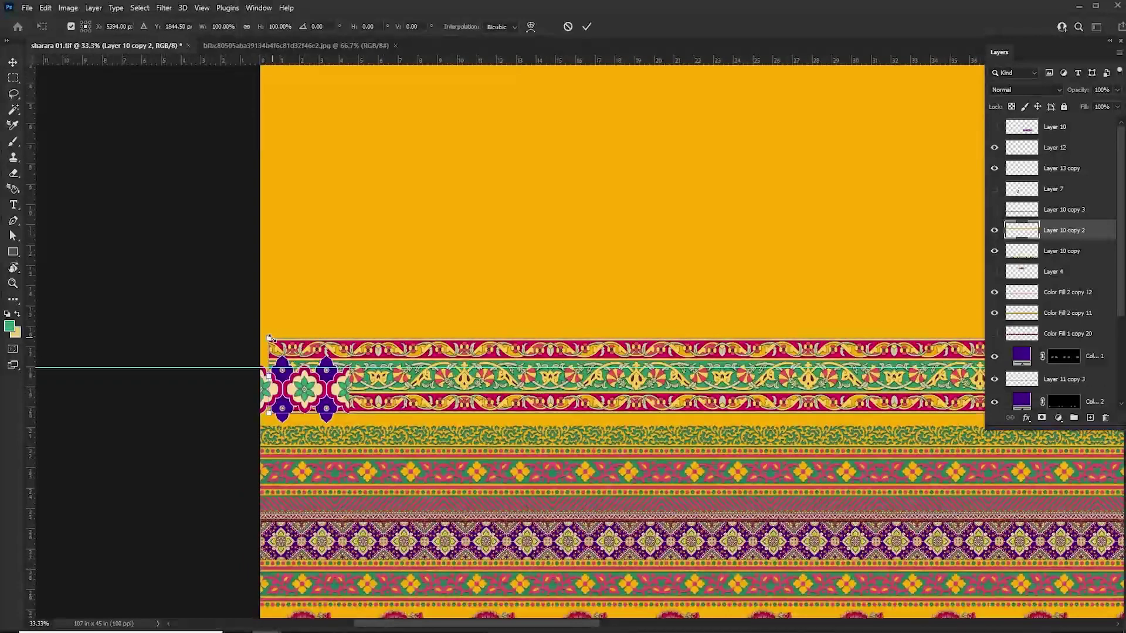
pyautogui.moveTo(269, 339); pyautogui.dragTo(460, 410)
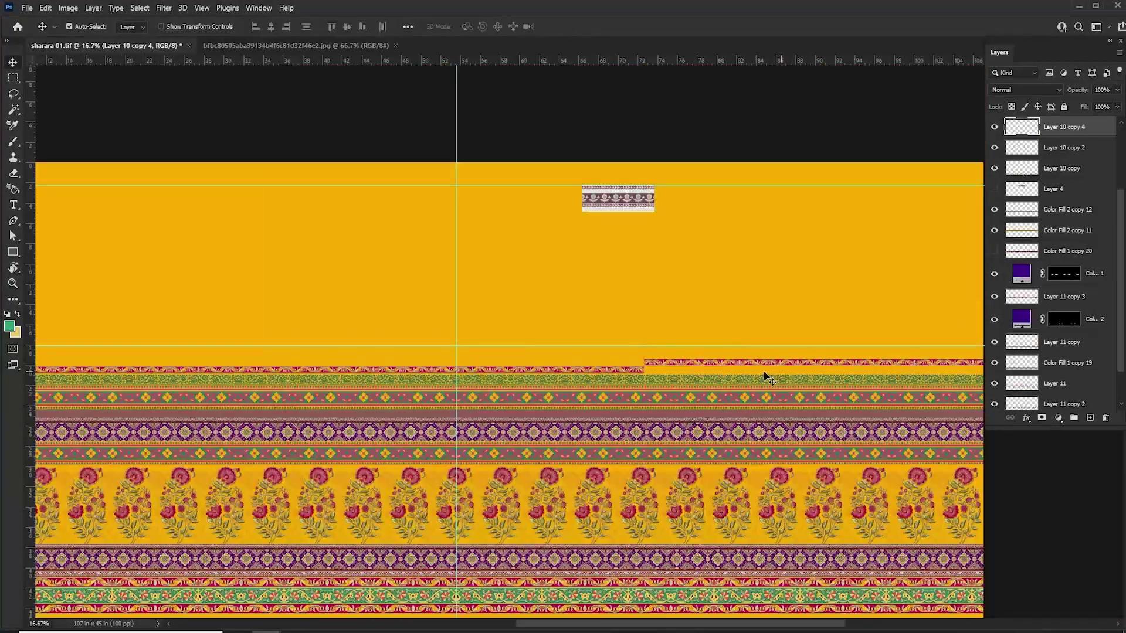
# Move the trim piece Layer 10 copy 4 down in line with the thin red trim above the leafy band
pyautogui.hotkey('ctrl', '+')
pyautogui.moveTo(754, 395); pyautogui.dragTo(505, 427)
pyautogui.press('m')
pyautogui.moveTo(419, 335); pyautogui.dragTo(436, 374)
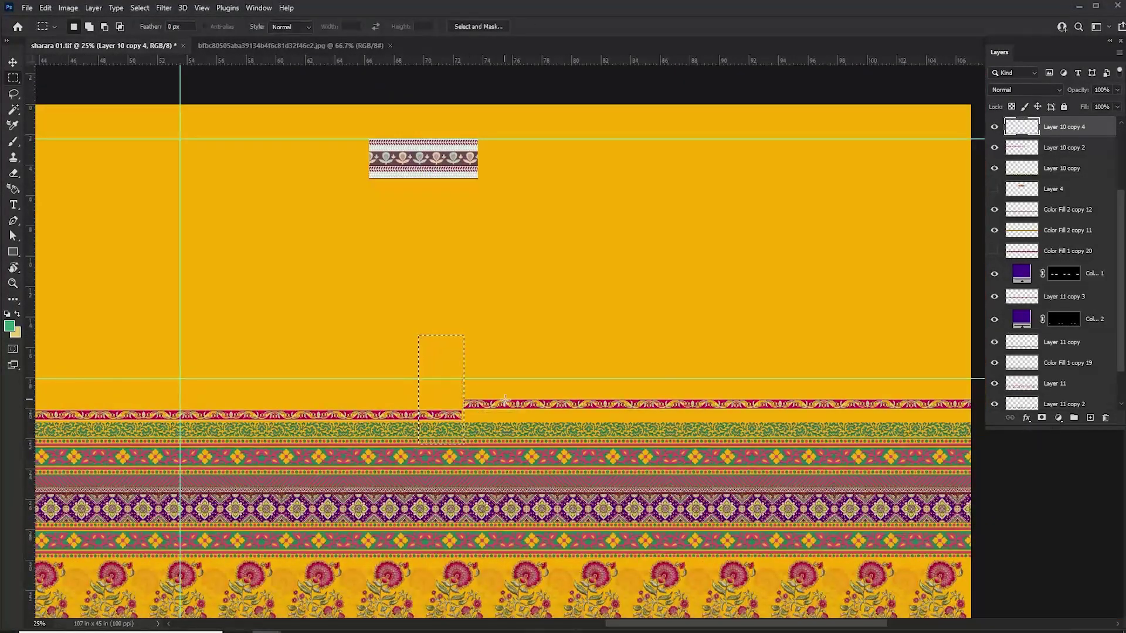
pyautogui.hotkey('ctrl', 'd')
pyautogui.press('v')
pyautogui.moveTo(483, 407); pyautogui.dragTo(482, 417)
# Merge the trim pieces Layer 10 copy 4 and Layer 10 copy 2 into one layer and save the file
pyautogui.keyDown('ctrl'); pyautogui.click(1064, 148); pyautogui.keyUp('ctrl')
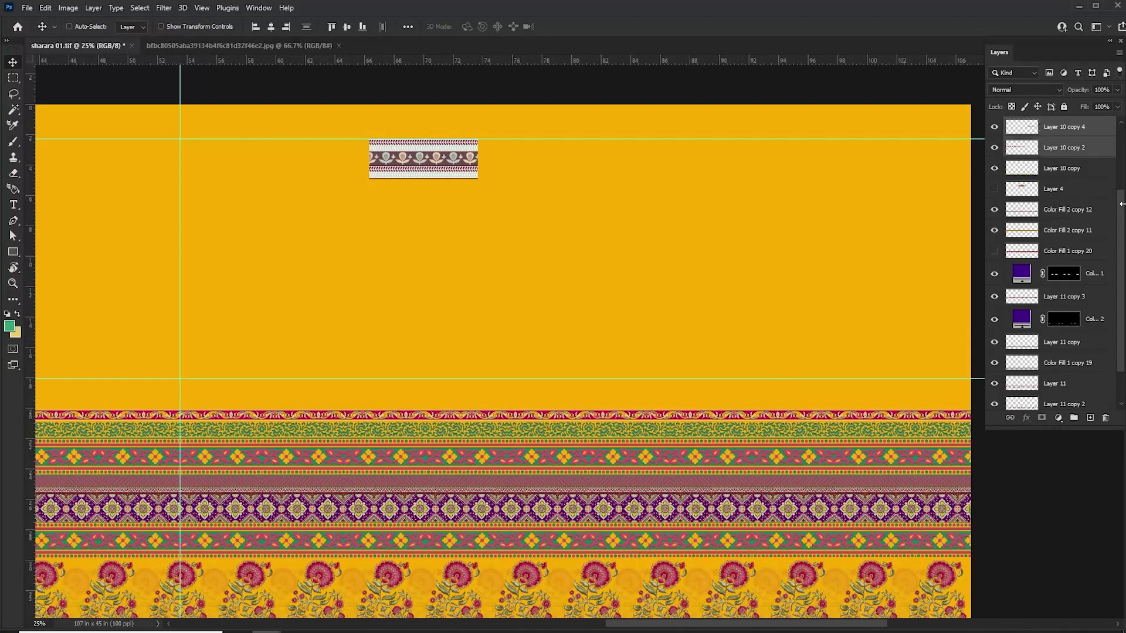
pyautogui.hotkey('ctrl', 'e')
pyautogui.hotkey('ctrl', '-')
pyautogui.hotkey('ctrl', '-')
pyautogui.moveTo(344, 365); pyautogui.dragTo(607, 424)
pyautogui.hotkey('ctrl', 's')
pyautogui.hotkey('ctrl', '+')
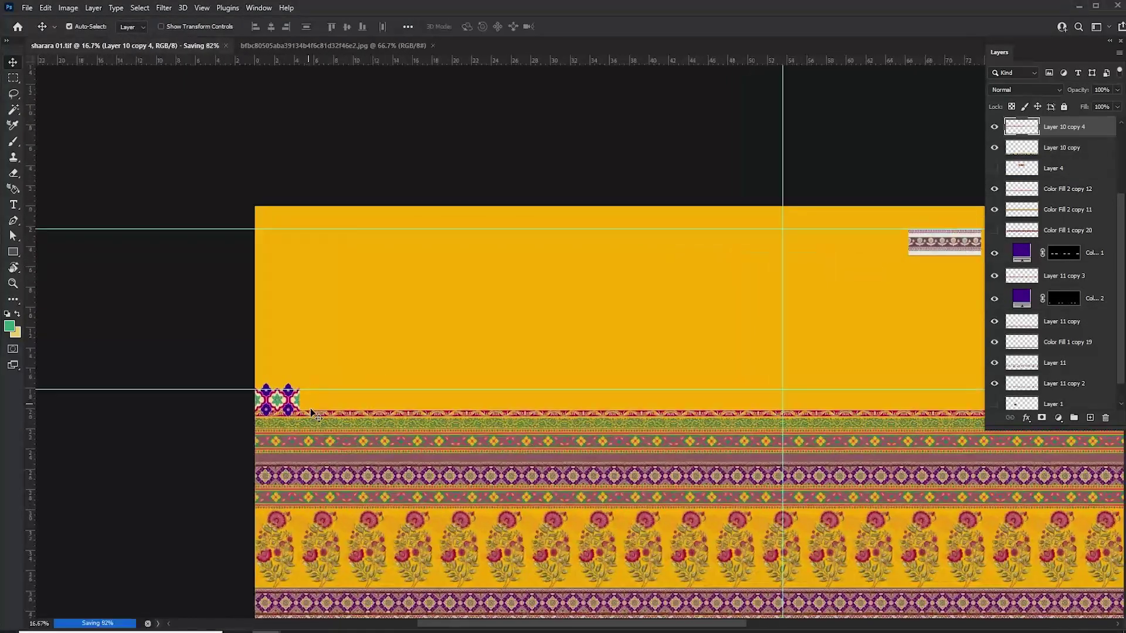
# Repeat the medallion motif across the full canvas width and merge the Layer 13 copies into one layer
pyautogui.moveTo(310, 413); pyautogui.dragTo(417, 407)
pyautogui.scroll(-1, 1085, 299)
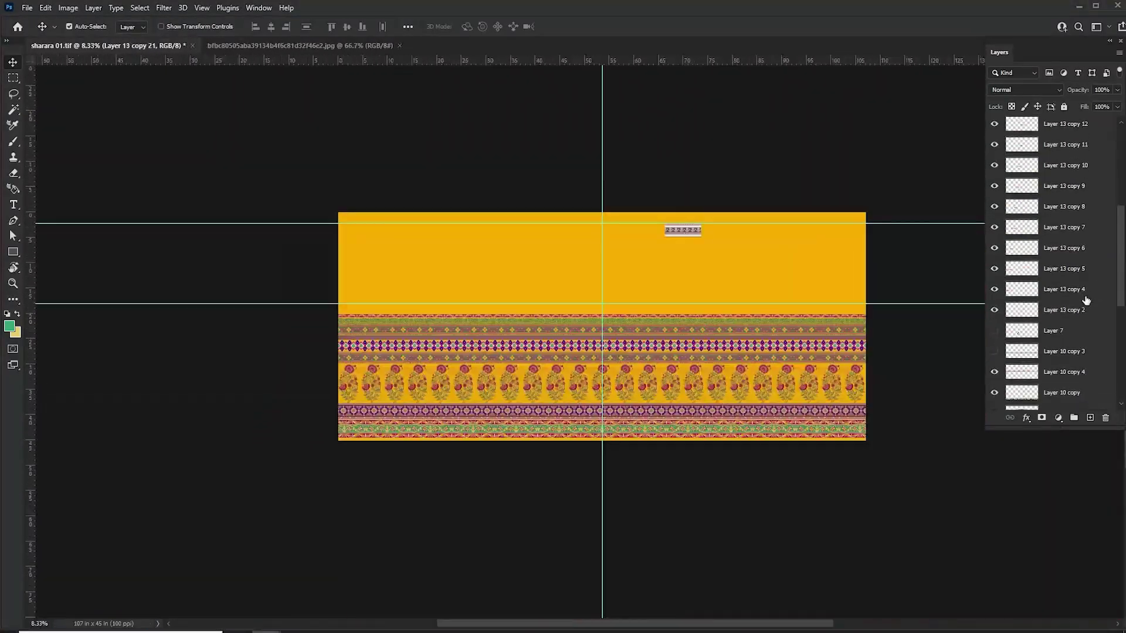
pyautogui.keyDown('shift'); pyautogui.click(1081, 310); pyautogui.keyUp('shift')
pyautogui.hotkey('ctrl', 'e')
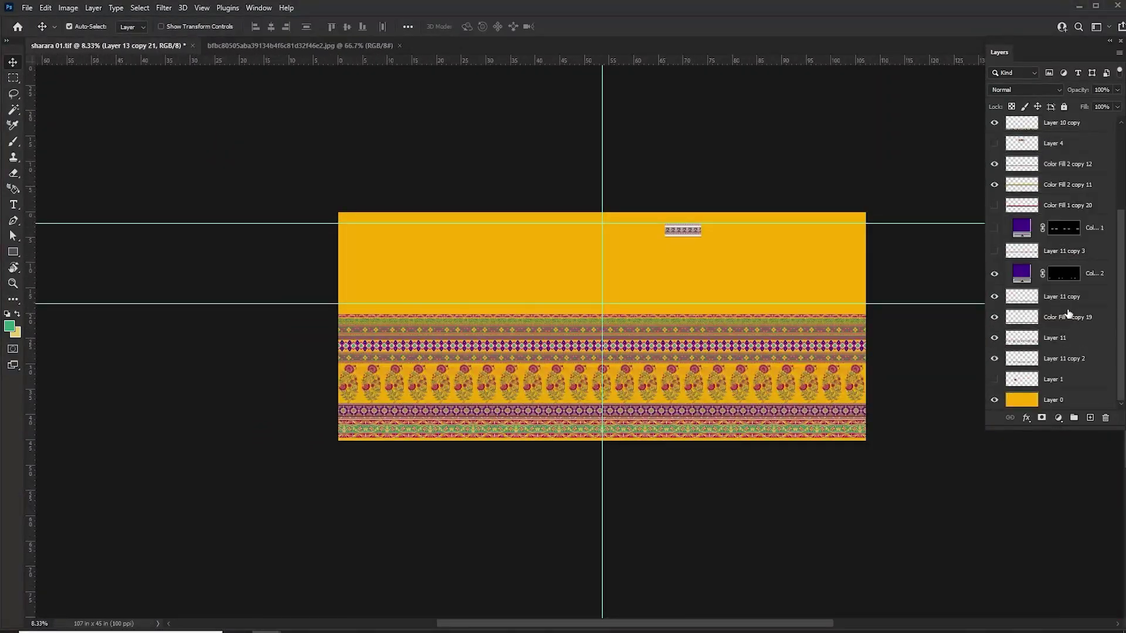
# Examine the stacked borders, hiding and showing Color Fill 2 copy 11 to compare the design with and without it
pyautogui.hotkey('ctrl', '+')
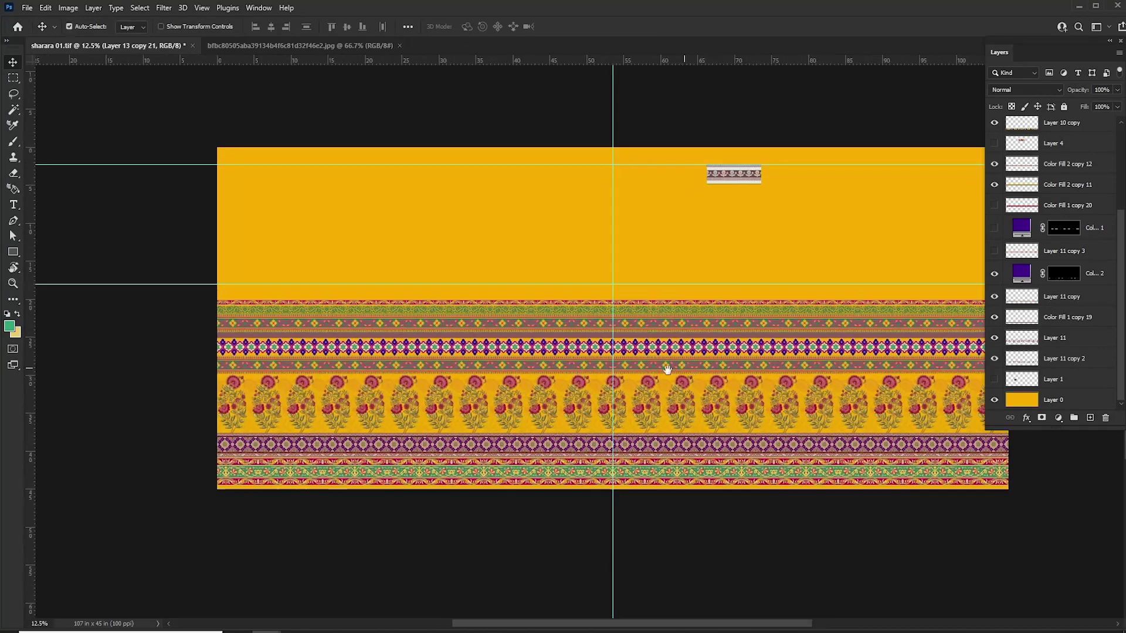
pyautogui.hotkey('ctrl', '+')
pyautogui.moveTo(651, 361); pyautogui.dragTo(530, 360)
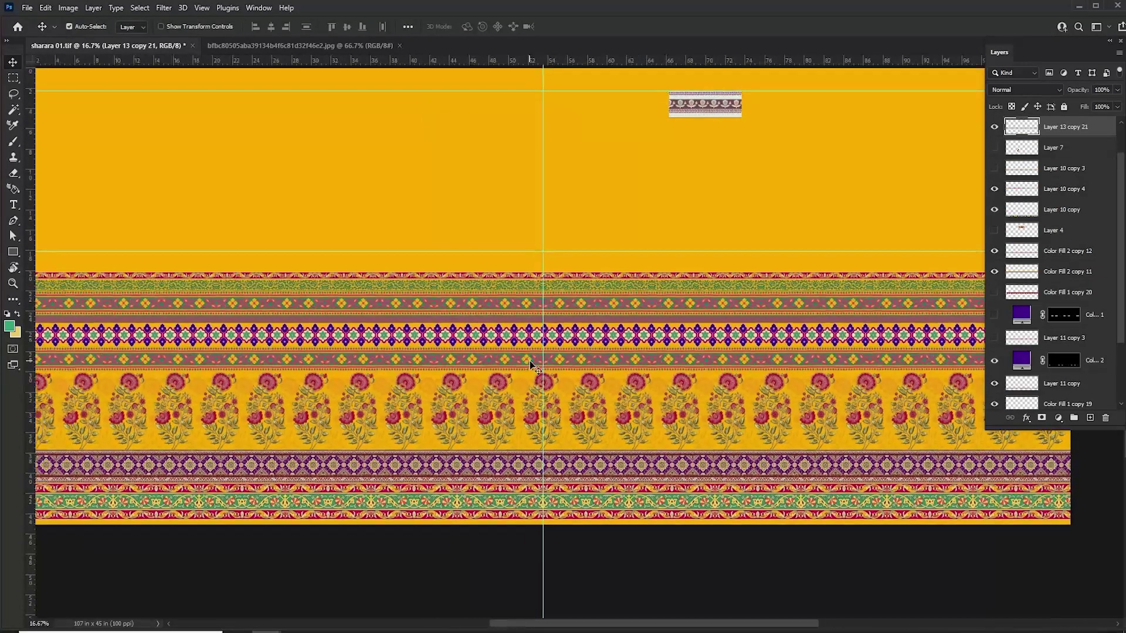
pyautogui.scroll(1, 508, 348)
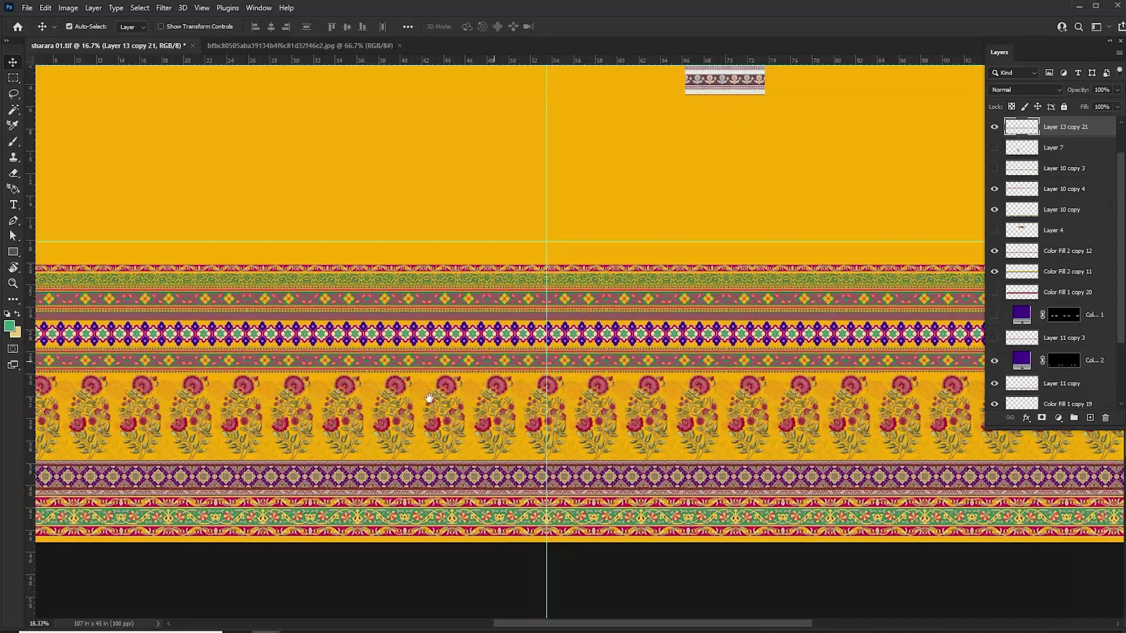
pyautogui.moveTo(397, 408); pyautogui.dragTo(662, 446)
pyautogui.click(375, 322)
pyautogui.click(994, 272)
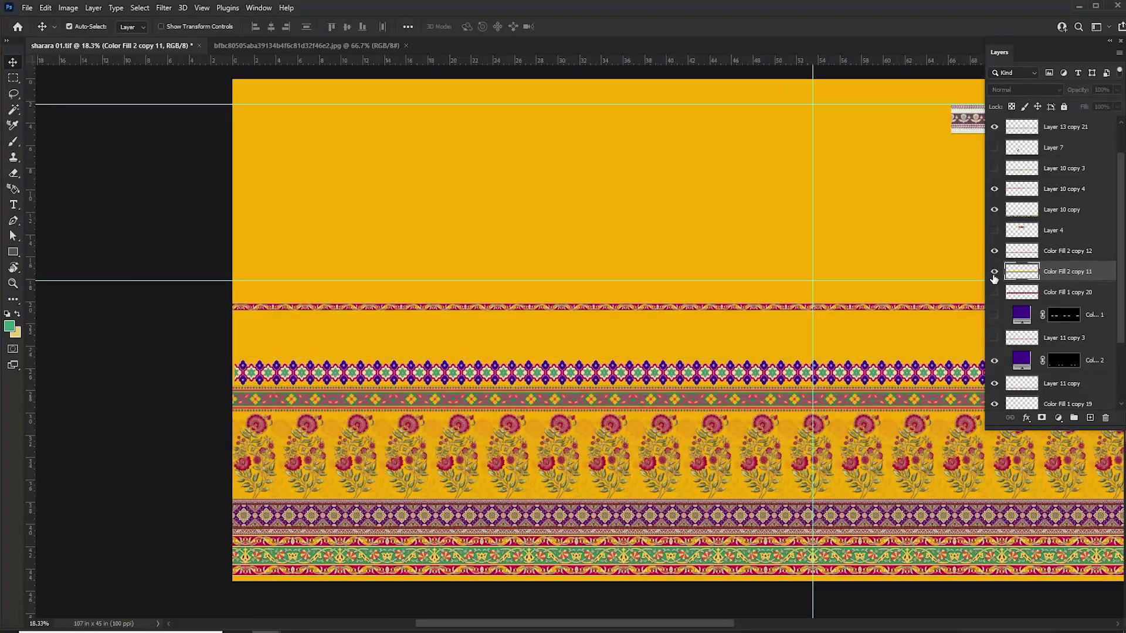
pyautogui.click(993, 272)
pyautogui.click(994, 271)
pyautogui.click(994, 272)
# Add a new layer above Color Fill 1 copy 20 and fill a marquee strip along the leafy band with green
pyautogui.click(1062, 294)
pyautogui.click(1089, 418)
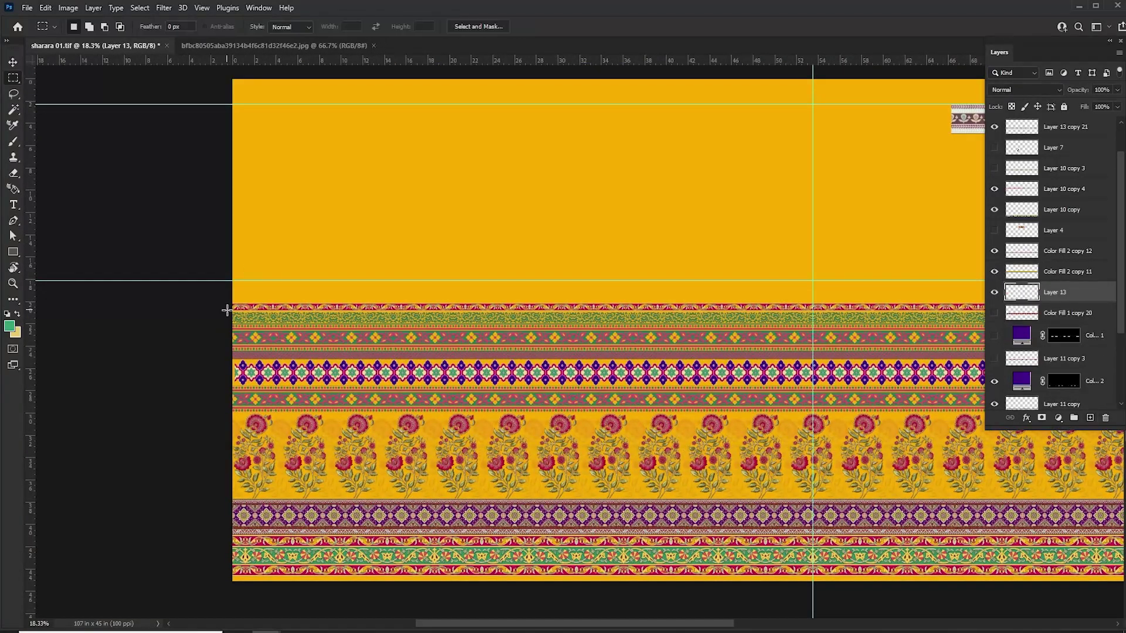
pyautogui.moveTo(323, 320); pyautogui.dragTo(325, 323)
pyautogui.press('g')
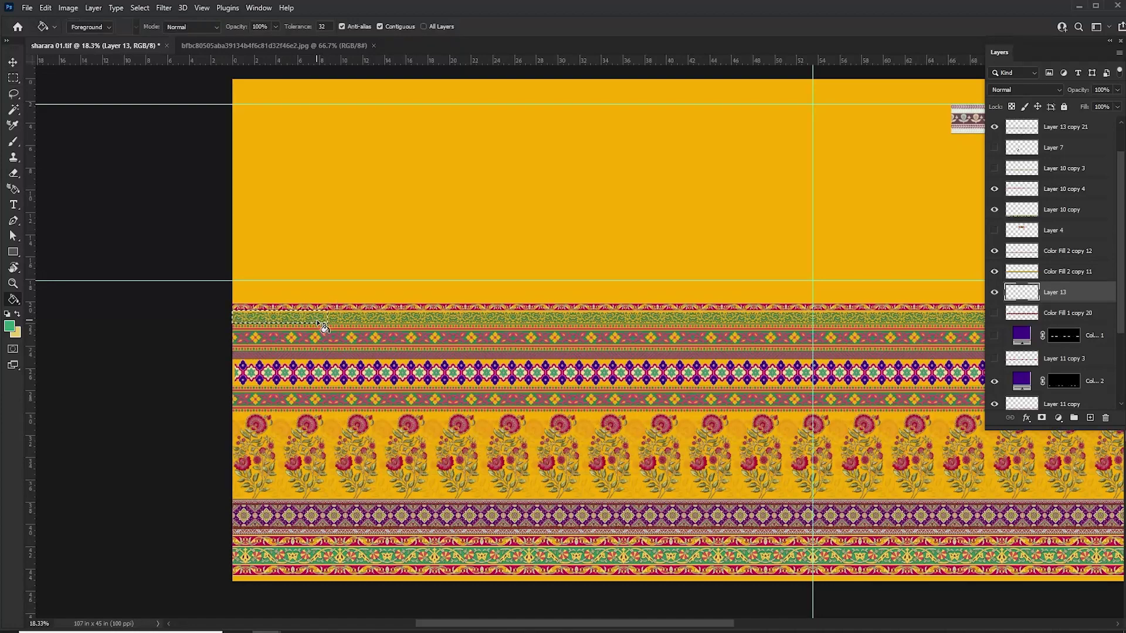
# Examine the lower purple lattice border by hiding and showing Layer 11 copy and the purple fill layer
pyautogui.moveTo(444, 365); pyautogui.dragTo(372, 309)
pyautogui.hotkey('ctrl', '-')
pyautogui.hotkey('ctrl', '-')
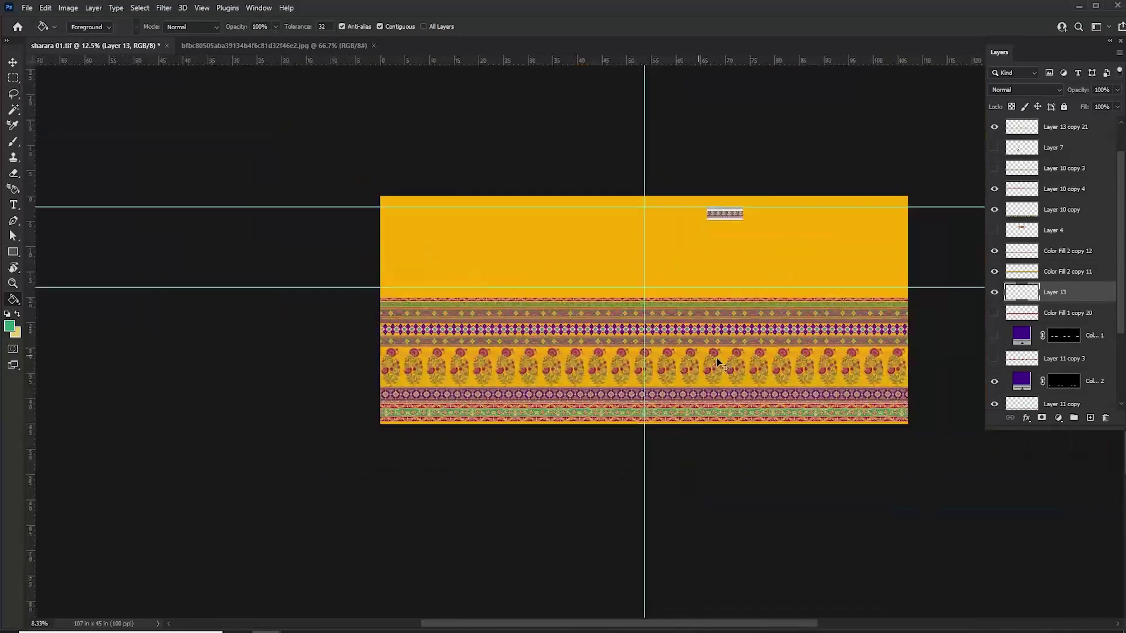
pyautogui.hotkey('ctrl', '+')
pyautogui.moveTo(698, 389); pyautogui.dragTo(580, 378)
pyautogui.press('v')
pyautogui.click(486, 411)
pyautogui.click(993, 399)
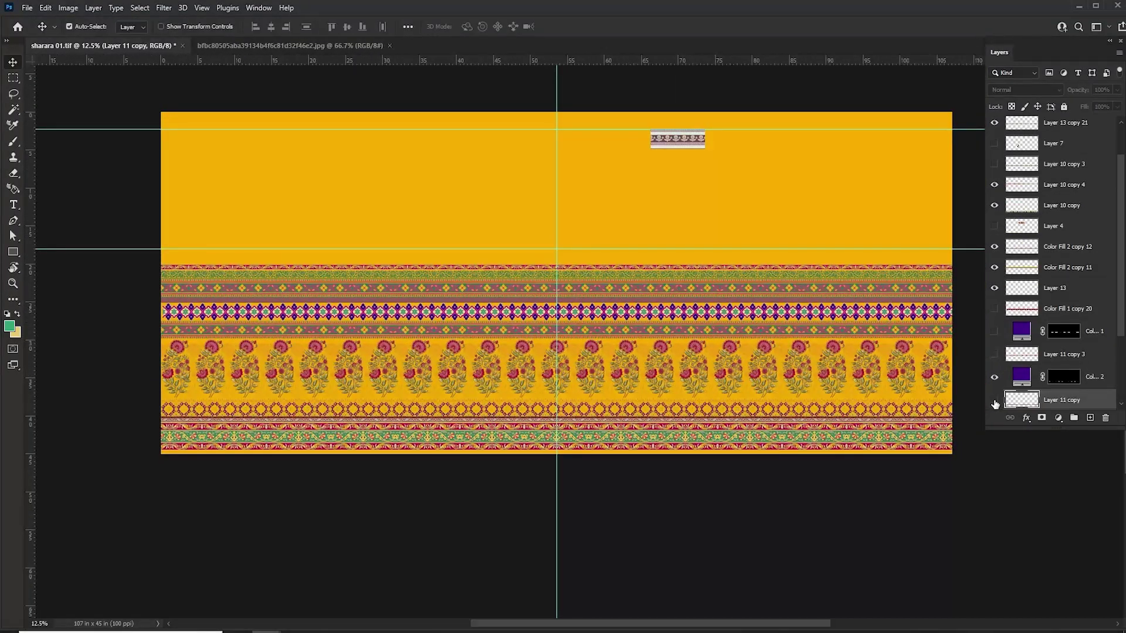
pyautogui.click(994, 399)
pyautogui.click(993, 380)
pyautogui.click(994, 398)
# Add a drop shadow to the medallion band Layer 13 copy 21
pyautogui.click(494, 312)
pyautogui.moveTo(493, 311); pyautogui.dragTo(498, 404)
pyautogui.click(1077, 229)
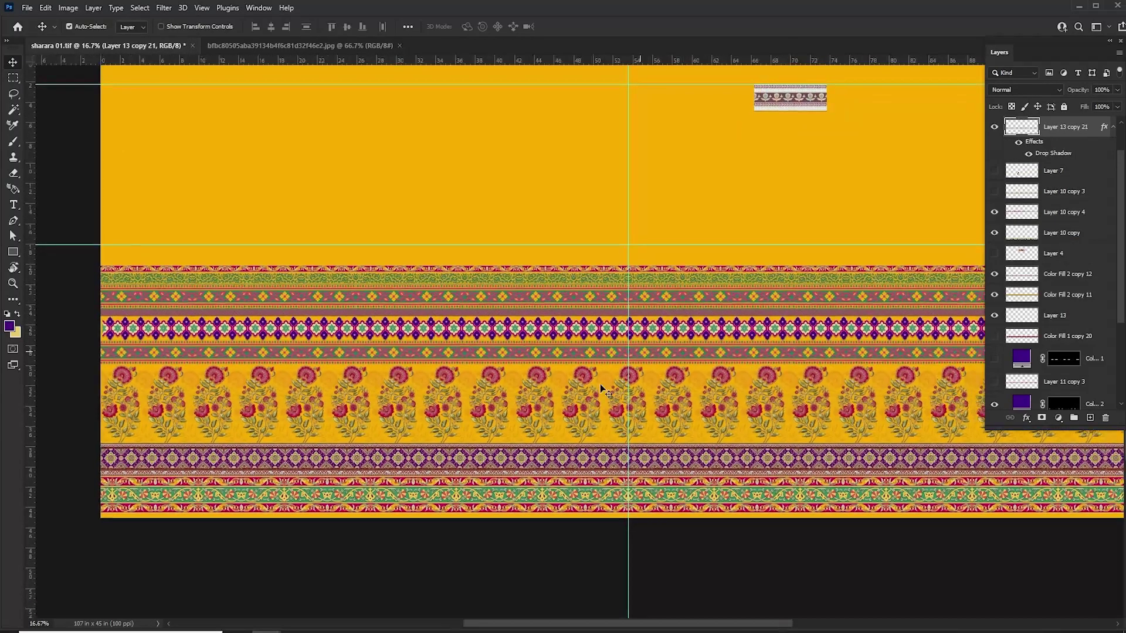
# Try a duplicate of the medallion band above the stacked borders, and delete that copy
pyautogui.moveTo(413, 450); pyautogui.dragTo(426, 446)
pyautogui.keyDown('alt'); pyautogui.moveTo(486, 326); pyautogui.dragTo(500, 227); pyautogui.keyUp('alt')
pyautogui.press('Delete')
# Repeat the small paisley motif Layer 15 in staggered rows across the plain yellow area above the borders
pyautogui.click(504, 378)
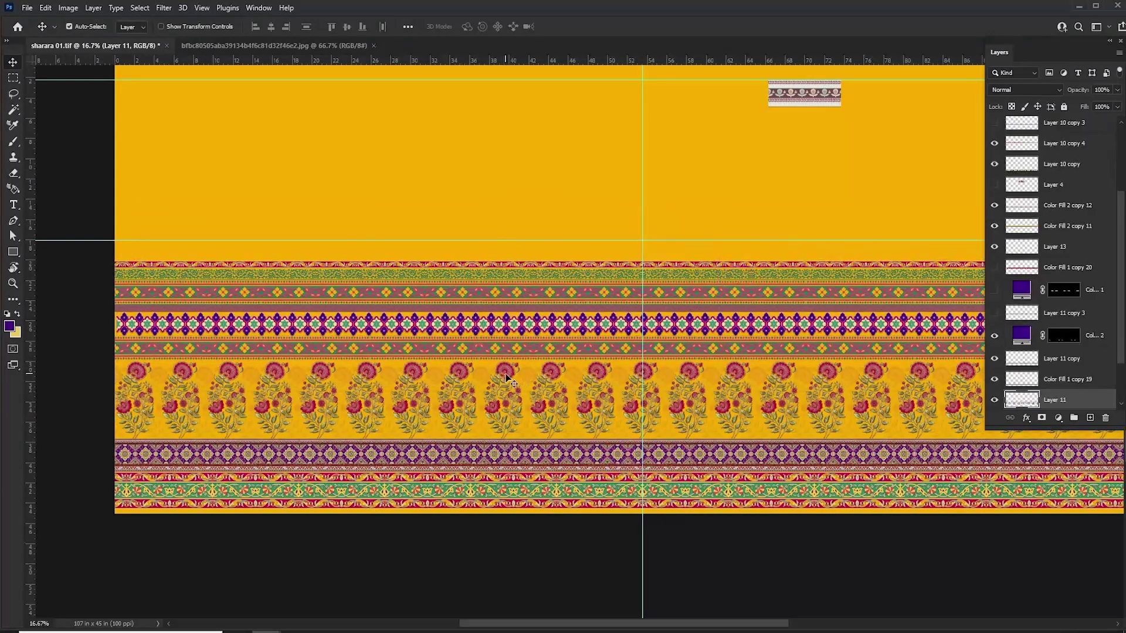
pyautogui.hotkey('ctrl', '+')
pyautogui.moveTo(522, 483); pyautogui.dragTo(536, 435)
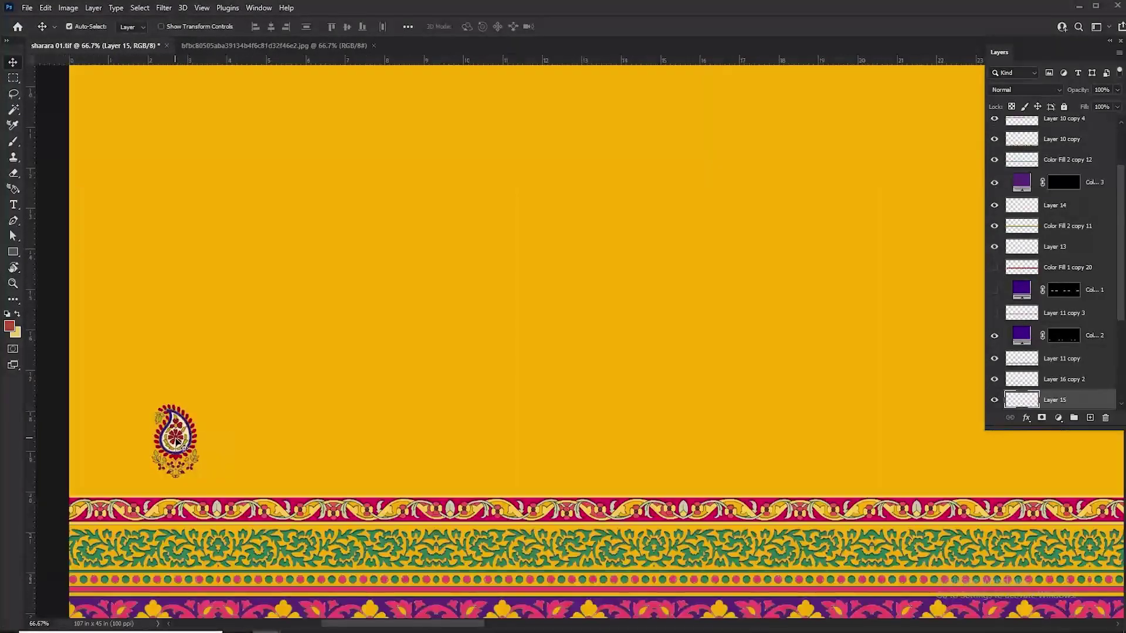
pyautogui.moveTo(190, 438); pyautogui.dragTo(264, 448)
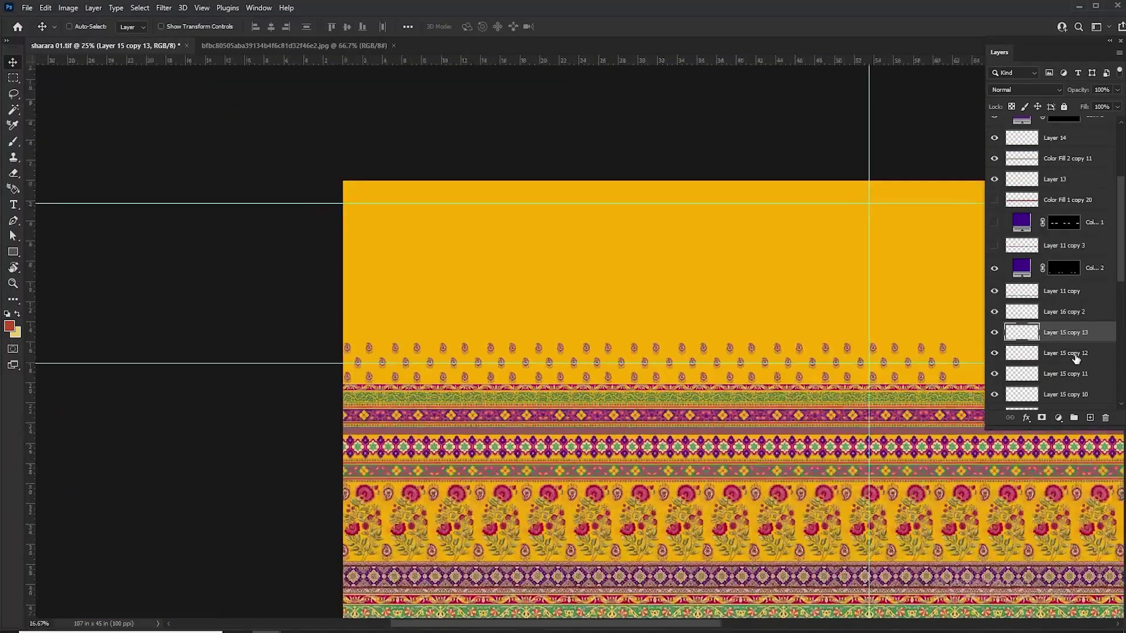
pyautogui.hotkey('ctrl', '-')
pyautogui.hotkey('ctrl', '-')
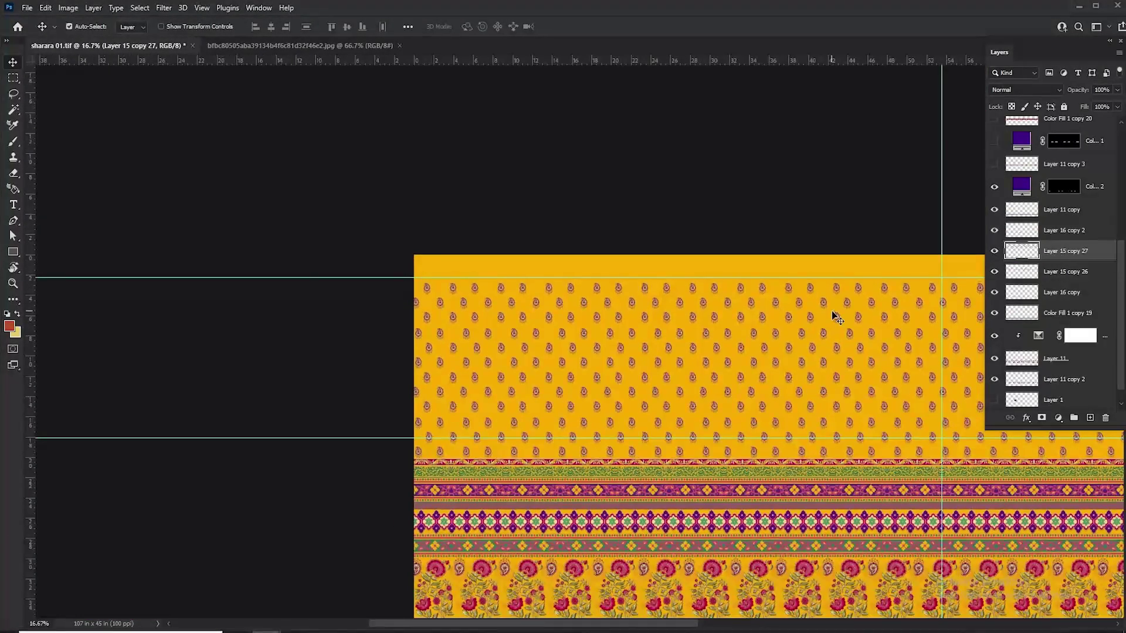
pyautogui.moveTo(611, 358); pyautogui.dragTo(608, 269)
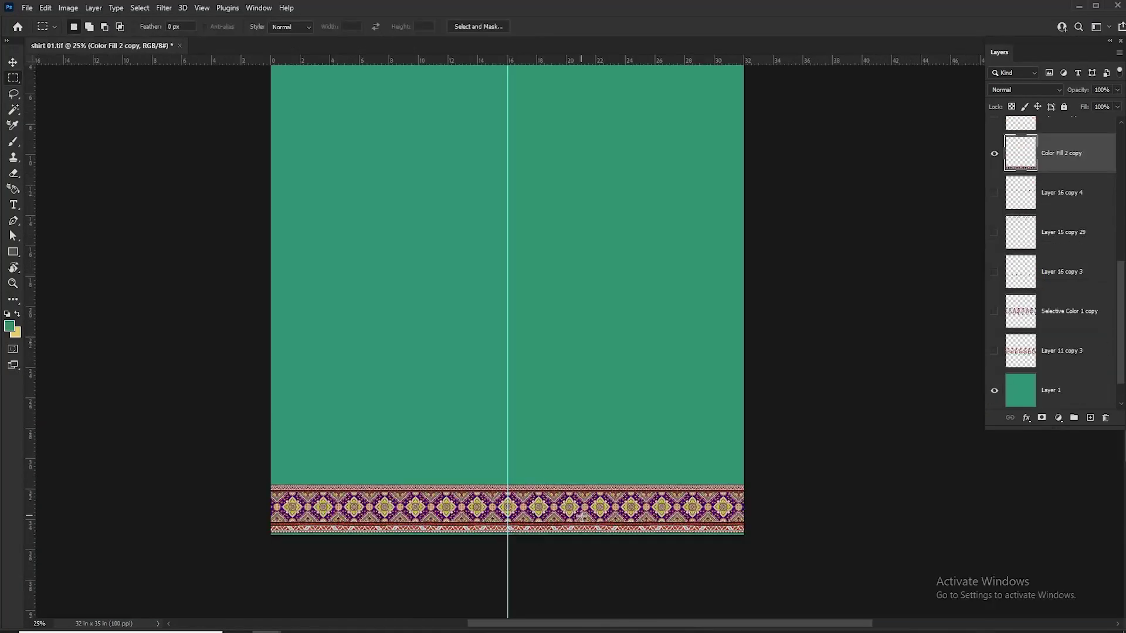
# In shirt 01.tif, scale down the purple lattice border Color Fill 2 copy along the hem of the green shirt
pyautogui.press('v')
pyautogui.hotkey('ctrl', 't')
pyautogui.press('Escape')
pyautogui.hotkey('ctrl', '0')
pyautogui.hotkey('ctrl', '-')
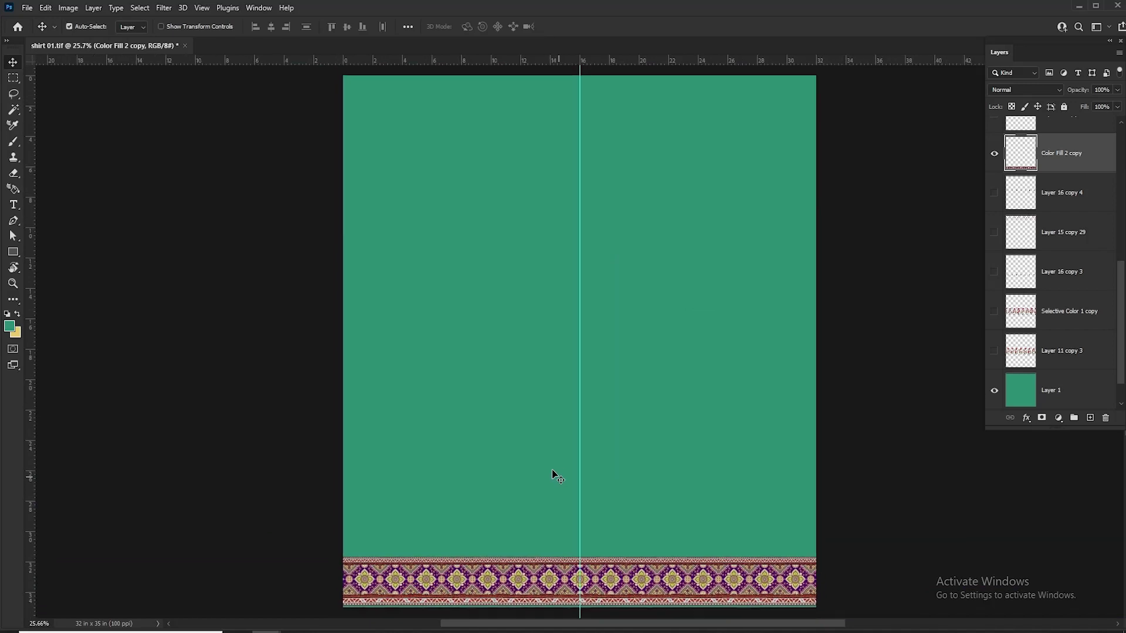
pyautogui.scroll(-2, 552, 474)
pyautogui.hotkey('ctrl', 't')
pyautogui.moveTo(108, 479); pyautogui.dragTo(252, 480)
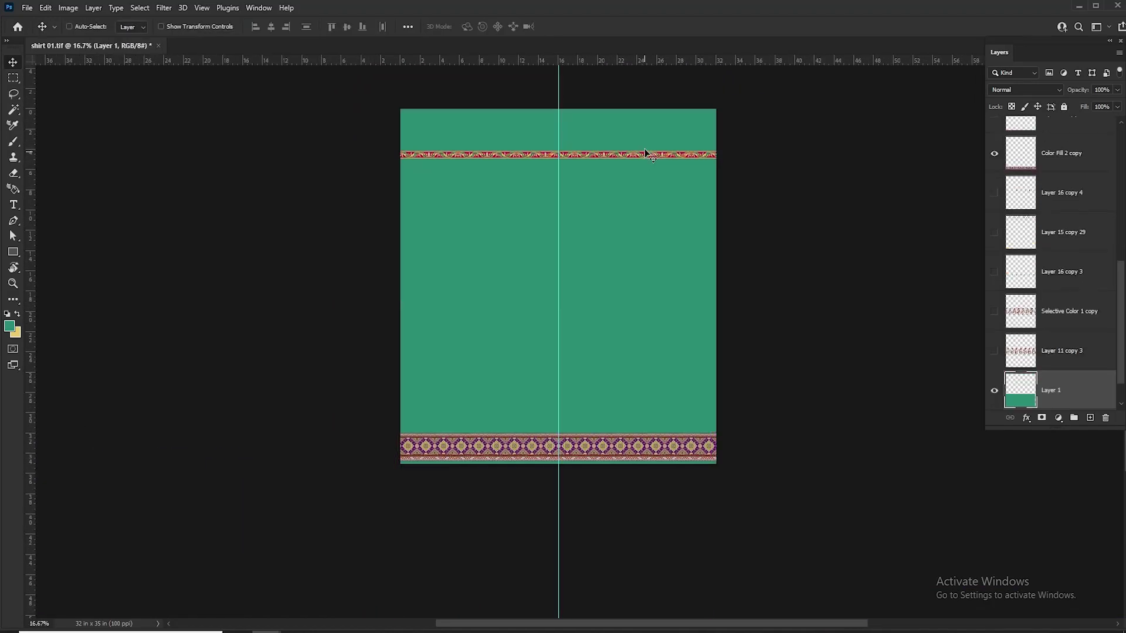
# Place the thin red floral trim along the hem border and marquee-select the strip at the border's lower edge
pyautogui.moveTo(639, 151); pyautogui.dragTo(628, 174)
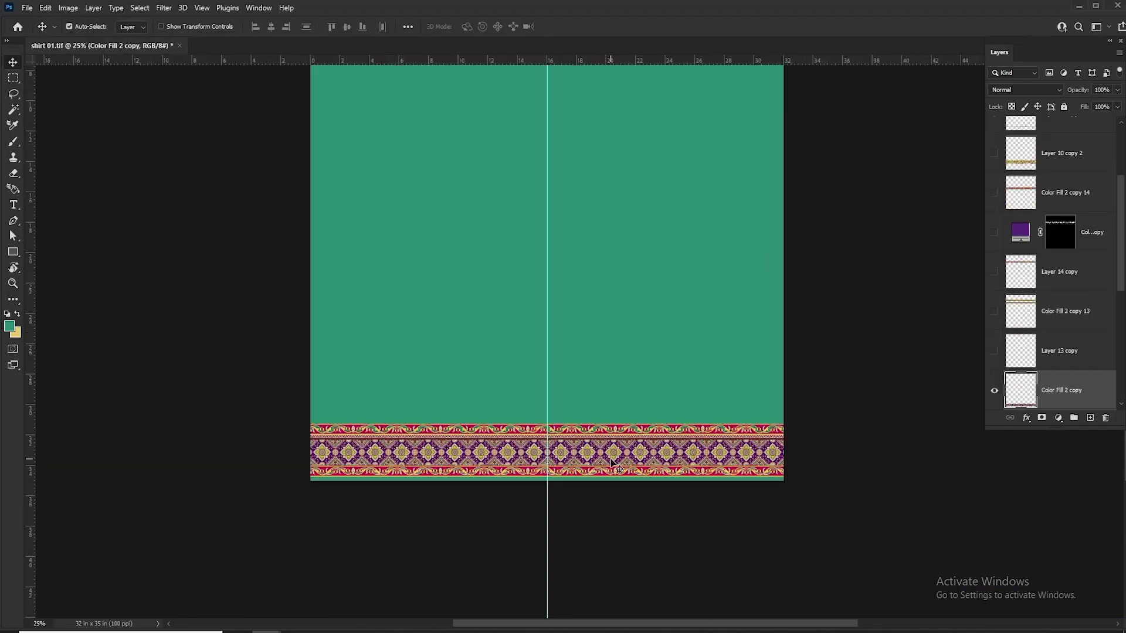
pyautogui.click(994, 391)
pyautogui.click(994, 390)
pyautogui.press('m')
pyautogui.moveTo(299, 467)
pyautogui.mouseDown()
pyautogui.moveTo(553, 500)
pyautogui.moveTo(802, 492)
pyautogui.mouseUp()
pyautogui.press('v')
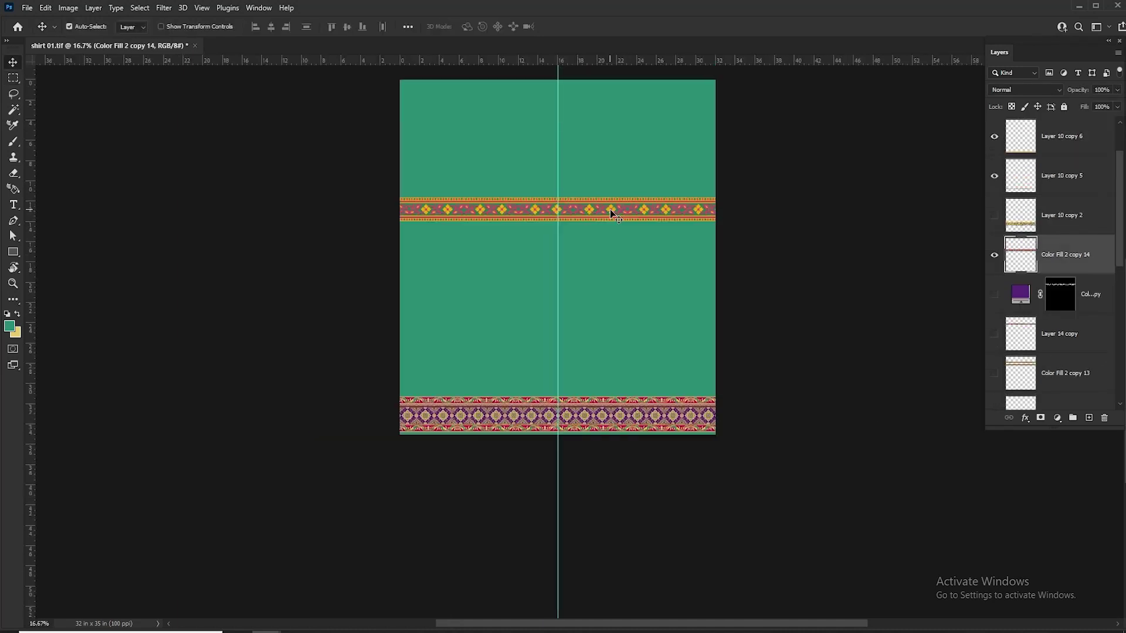
# Rotate the floral band Color Fill 2 copy 14 by 90° and scale it down into a narrow vertical strip near the centre guide
pyautogui.hotkey('ctrl', 't')
pyautogui.rightClick(611, 217)
pyautogui.click(673, 431)
pyautogui.moveTo(557, 368); pyautogui.dragTo(551, 235)
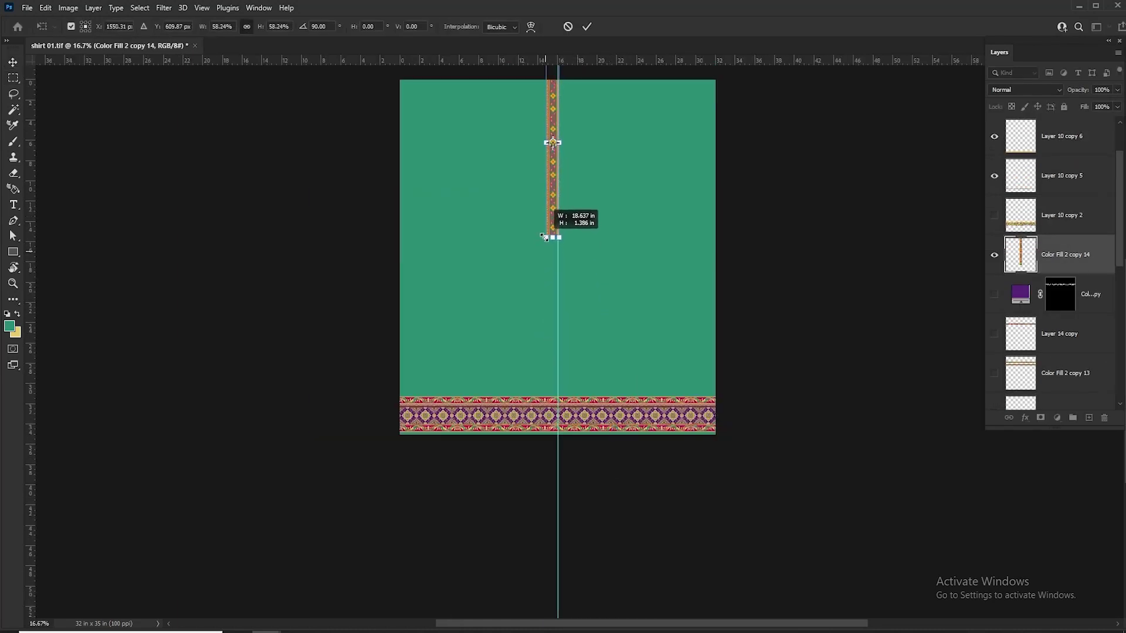
pyautogui.press('Return')
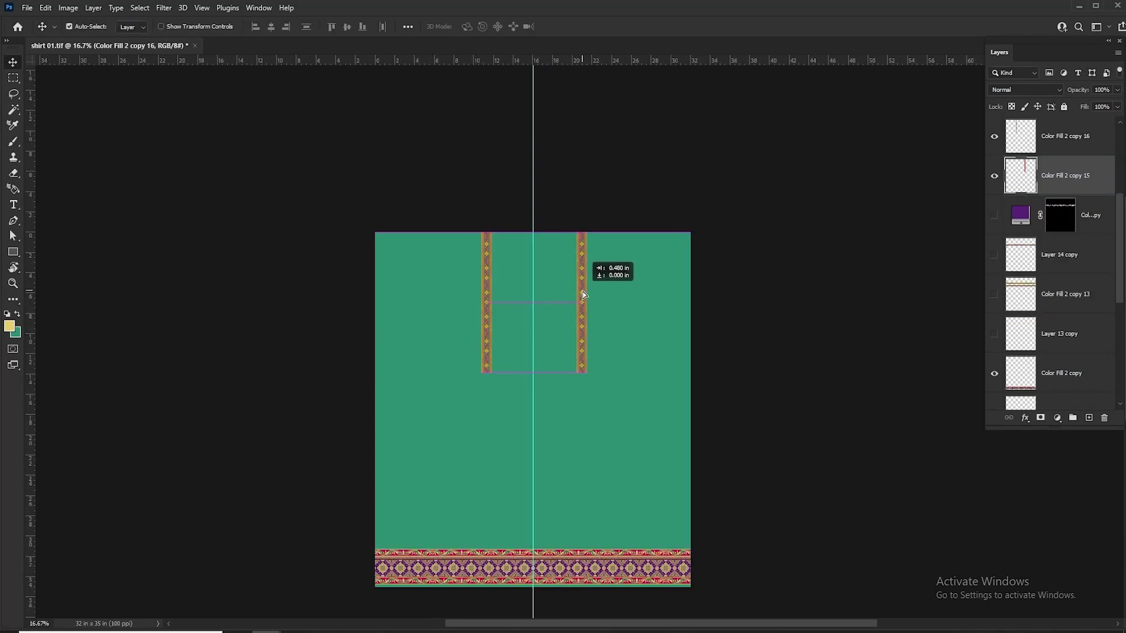
# Merge the vertical strips Color Fill 2 copy 15 and copy 16, and duplicate the pair directly below to lengthen them
pyautogui.keyDown('shift'); pyautogui.click(1081, 133); pyautogui.keyUp('shift')
pyautogui.hotkey('ctrl', 'e')
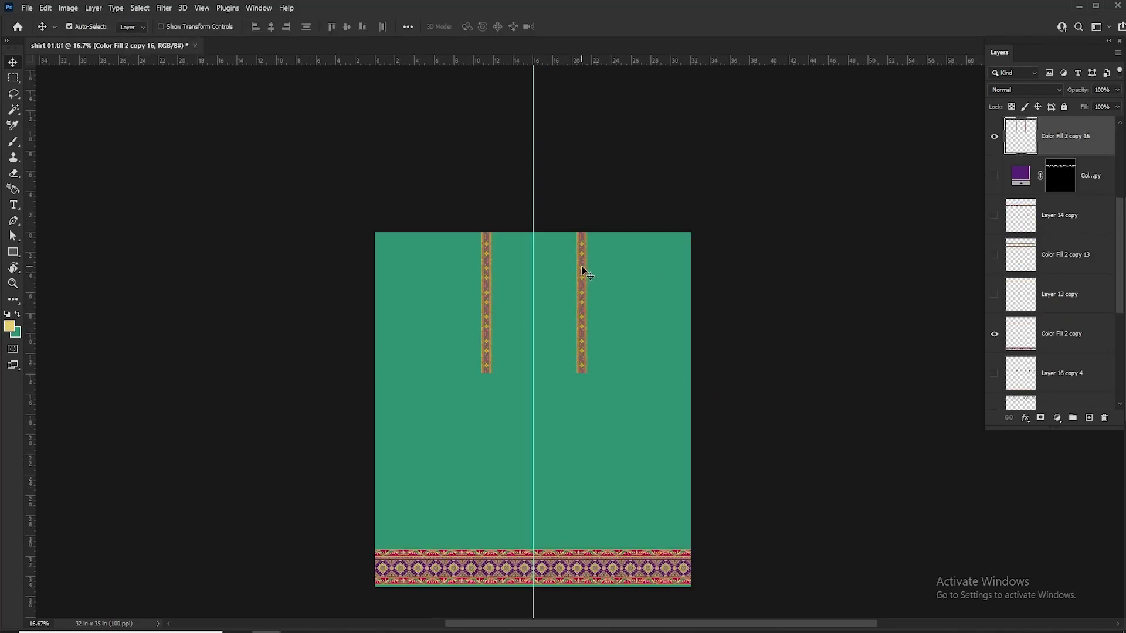
pyautogui.moveTo(581, 269); pyautogui.dragTo(586, 410)
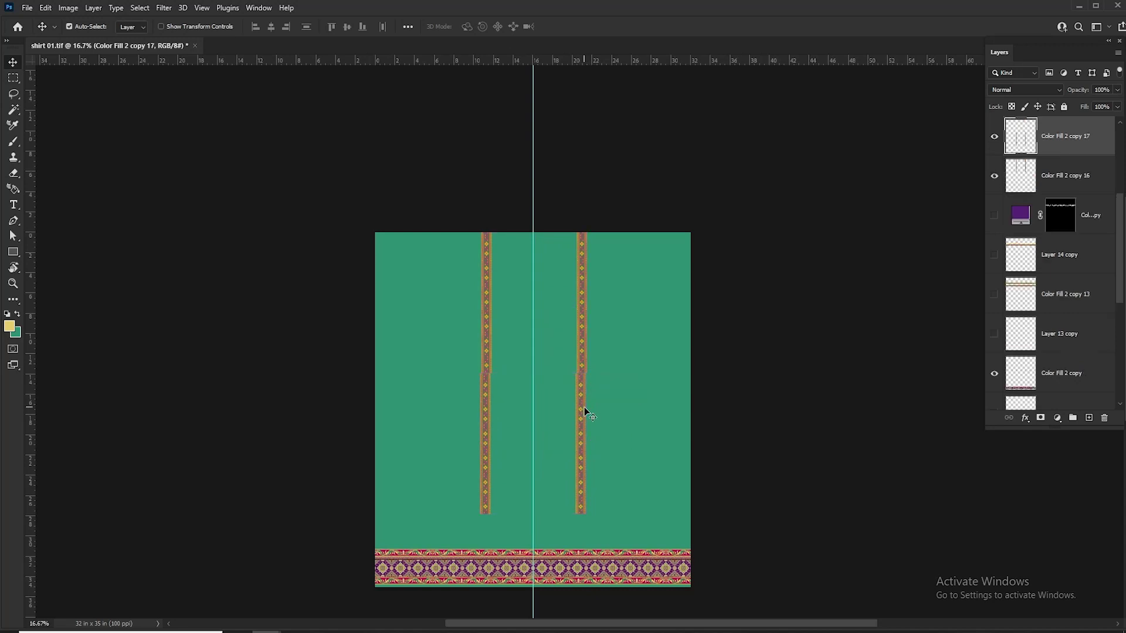
# Position the flower motif Layer 2 in the left side panel between the floral trim and the hem border
pyautogui.scroll(2, 586, 410)
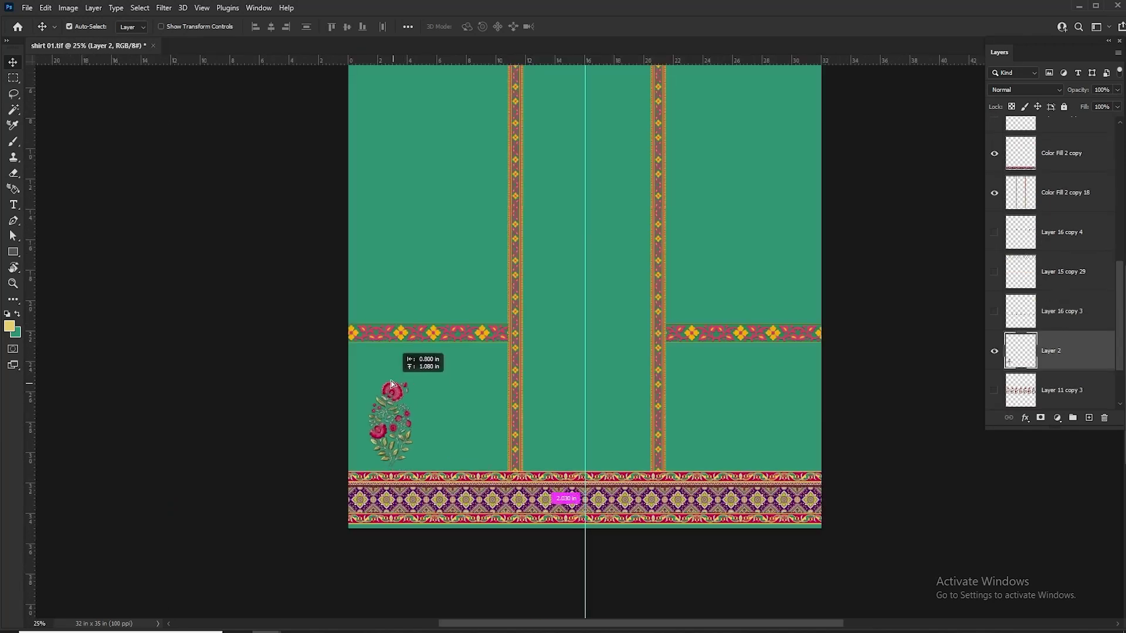
pyautogui.moveTo(393, 390); pyautogui.dragTo(429, 371)
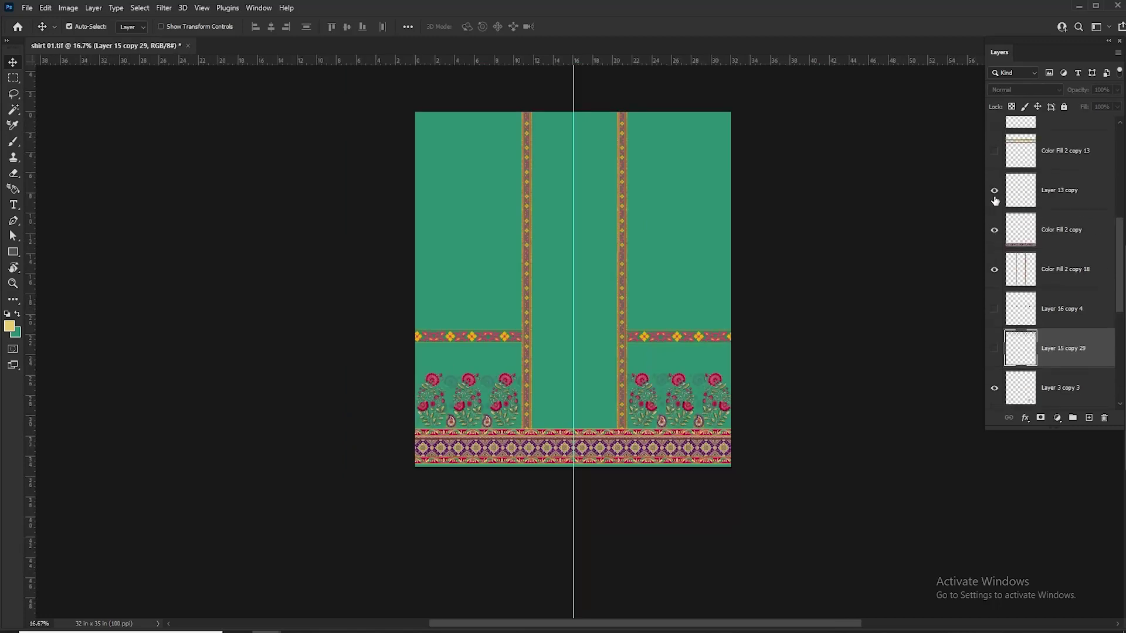
# Hide Layer 13 copy, show the leafy band Color Fill 2 copy 13 and move it down to the side panels
pyautogui.click(995, 192)
pyautogui.click(993, 152)
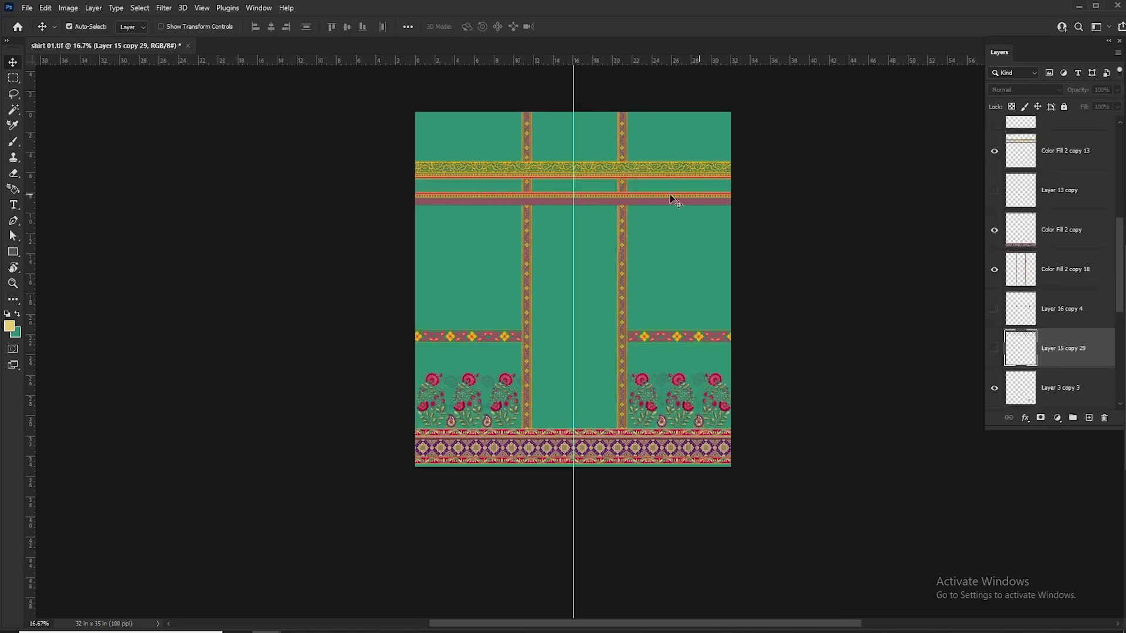
pyautogui.moveTo(670, 195); pyautogui.dragTo(662, 362)
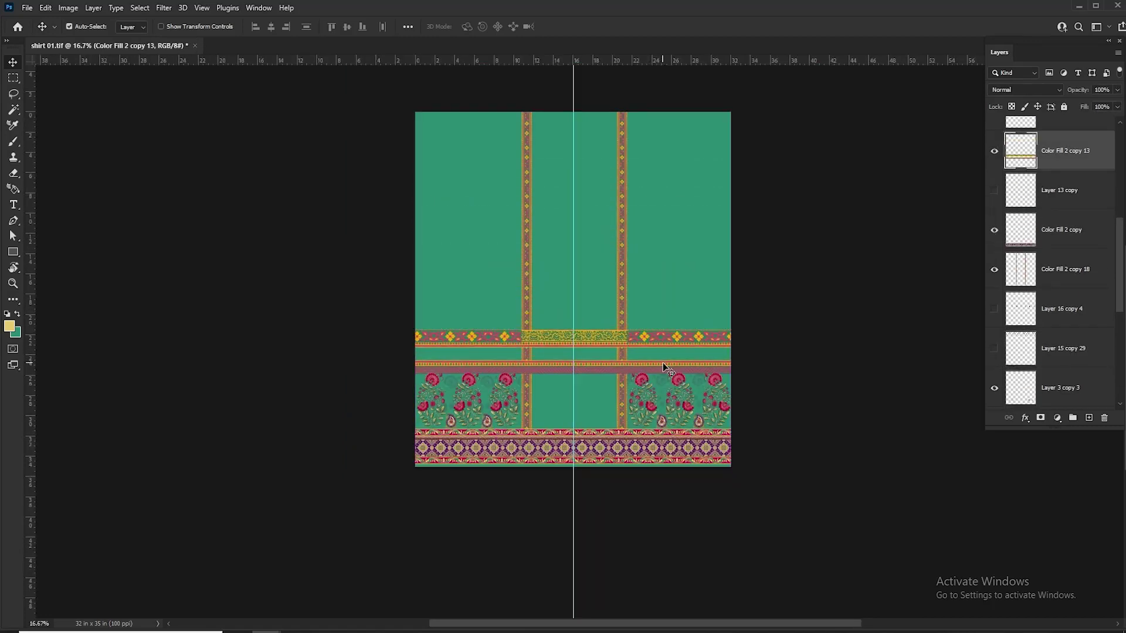
# Marquee-select the mauve lower strip of Color Fill 2 copy 13 and put it on its own layer
pyautogui.press('m')
pyautogui.moveTo(683, 406); pyautogui.dragTo(733, 409)
pyautogui.rightClick(657, 376)
pyautogui.click(707, 470)
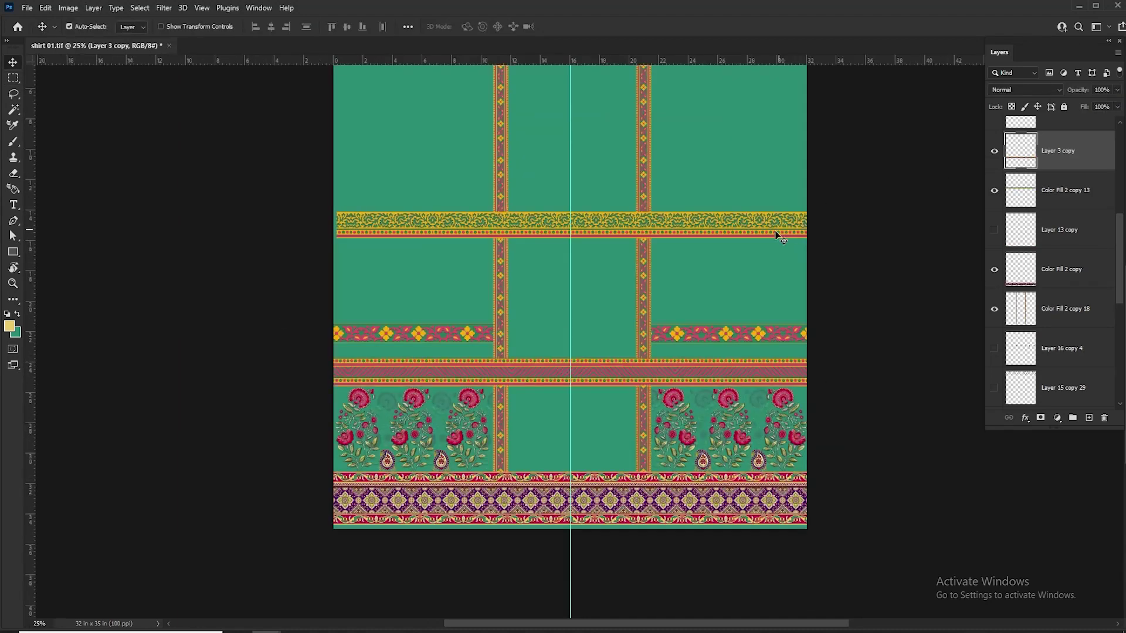
# Hide Color Fill 2 copy 13 and move the mauve band Layer 3 copy below Layer 16 copy 4 in the layer order
pyautogui.click(778, 236)
pyautogui.click(992, 191)
pyautogui.click(992, 194)
pyautogui.click(720, 377)
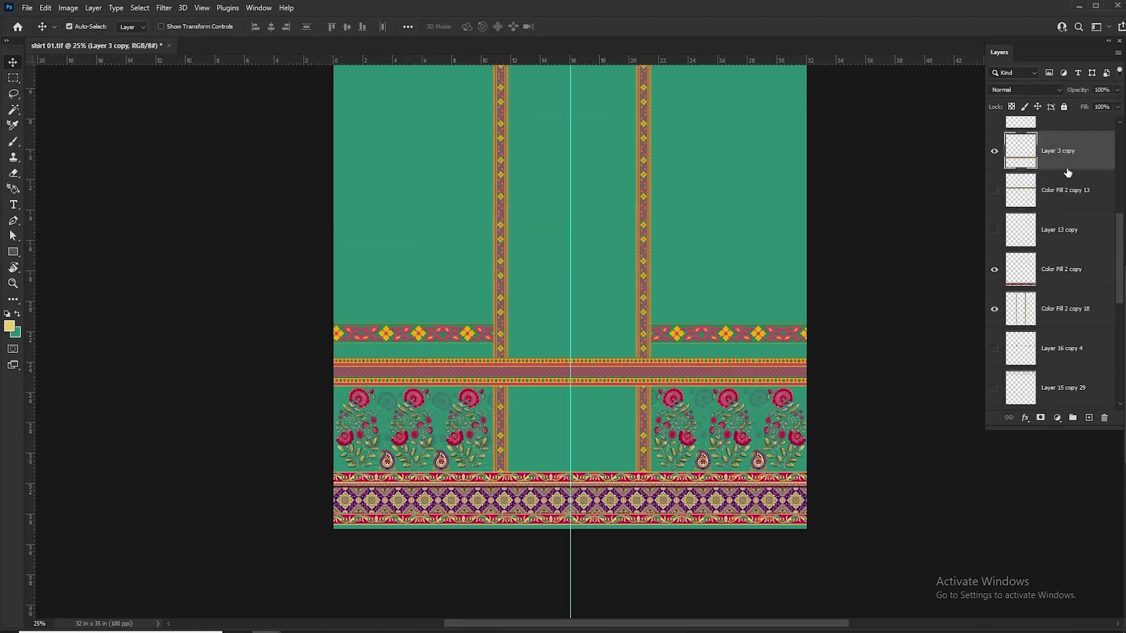
pyautogui.moveTo(1067, 172); pyautogui.dragTo(1074, 359)
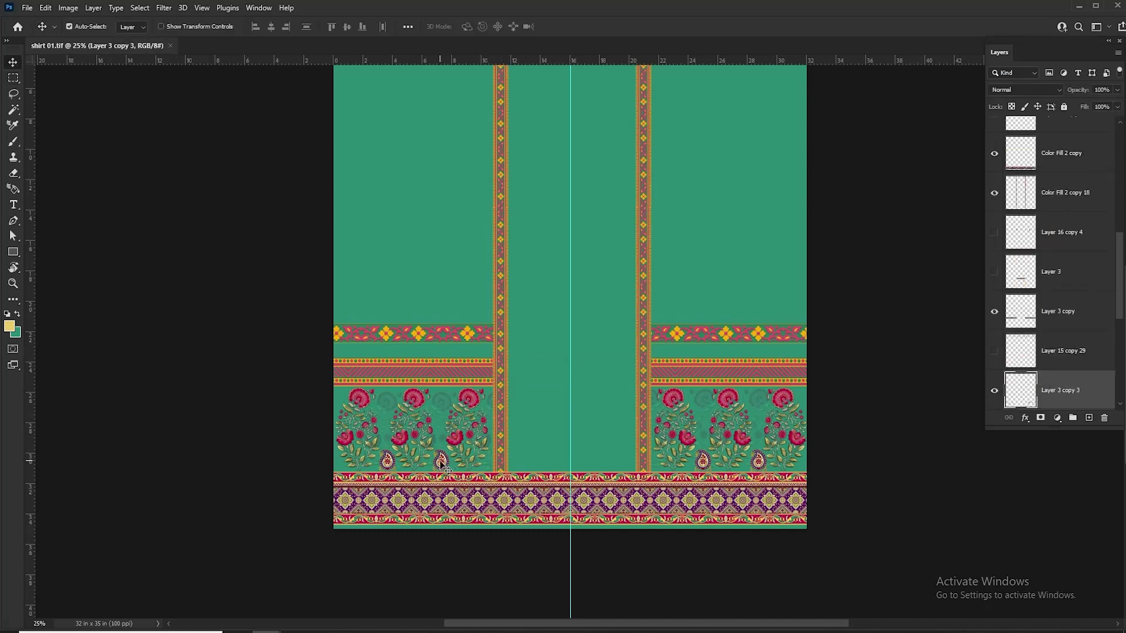
# Duplicate the paisley into the gap above the mauve band, isolate it with the lasso on its own layer and resize it
pyautogui.moveTo(441, 460)
pyautogui.mouseDown()
pyautogui.moveTo(451, 279)
pyautogui.moveTo(475, 286)
pyautogui.moveTo(452, 254)
pyautogui.moveTo(478, 353)
pyautogui.mouseUp()
pyautogui.press('l')
pyautogui.rightClick(447, 270)
pyautogui.click(519, 365)
pyautogui.press('v')
pyautogui.hotkey('ctrl', 't')
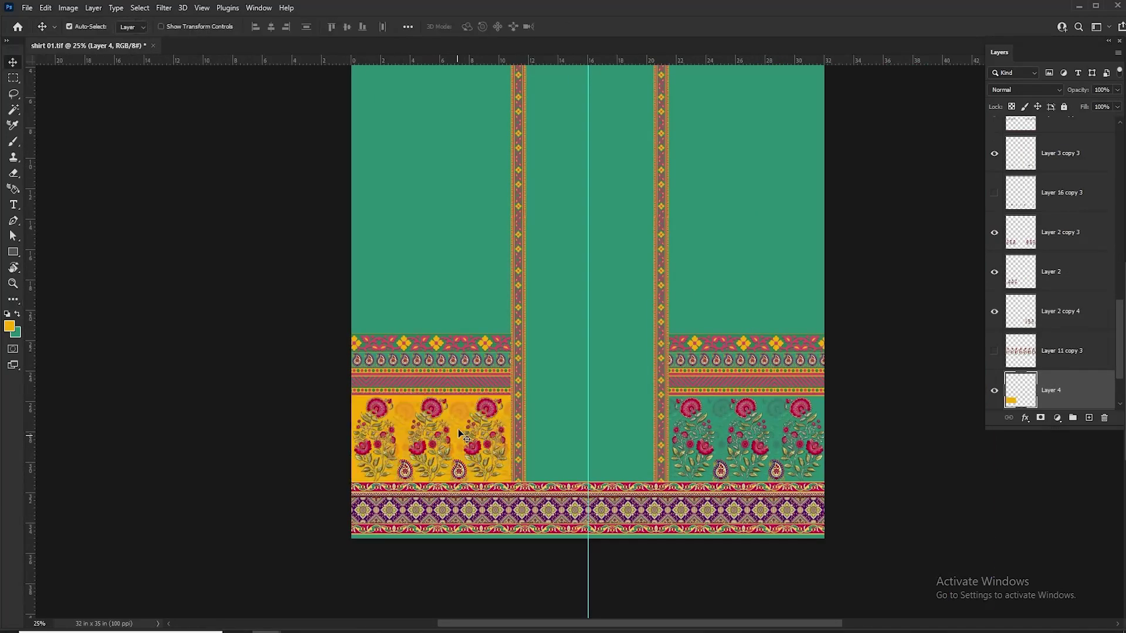
# Duplicate the yellow fill Layer 4 behind the opposite flower panel, and move the border Layer 10 copy 2 above the side bands
pyautogui.moveTo(450, 400); pyautogui.dragTo(768, 395)
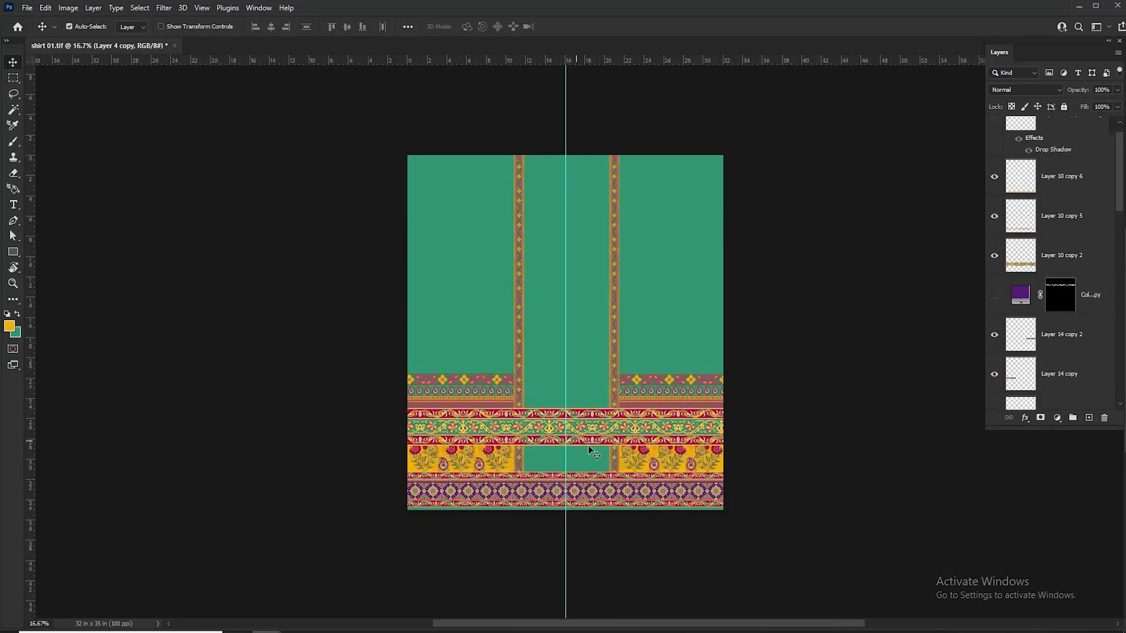
pyautogui.moveTo(580, 413); pyautogui.dragTo(583, 320)
# Show the medallion band Layer 13 copy 22 and delete the part extending beyond the left side panel
pyautogui.scroll(1, 1114, 154)
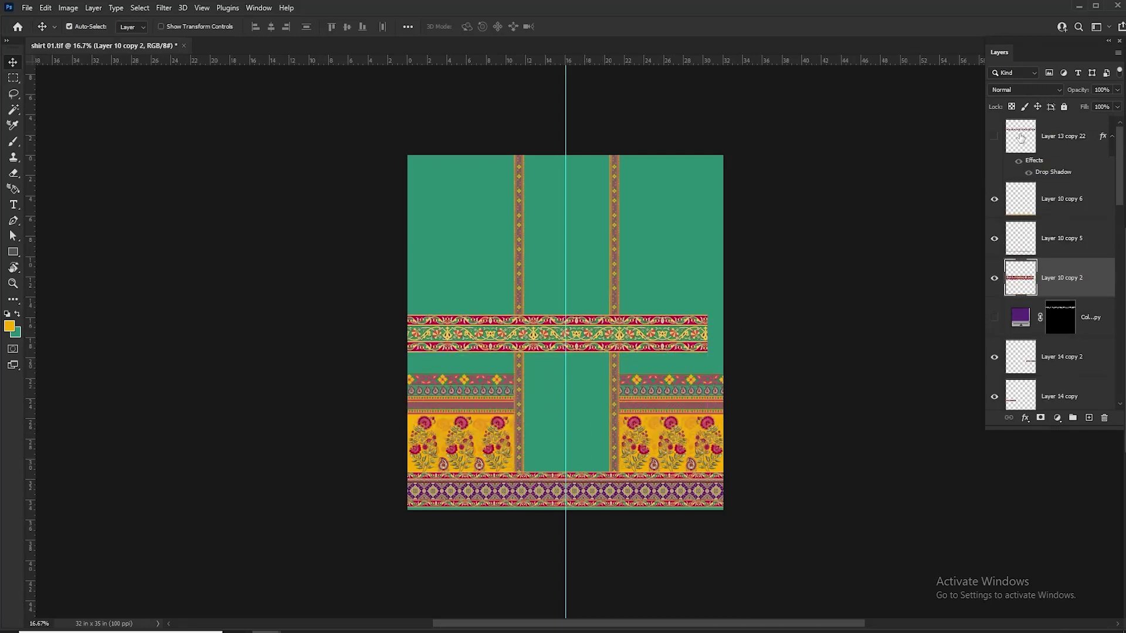
pyautogui.click(994, 136)
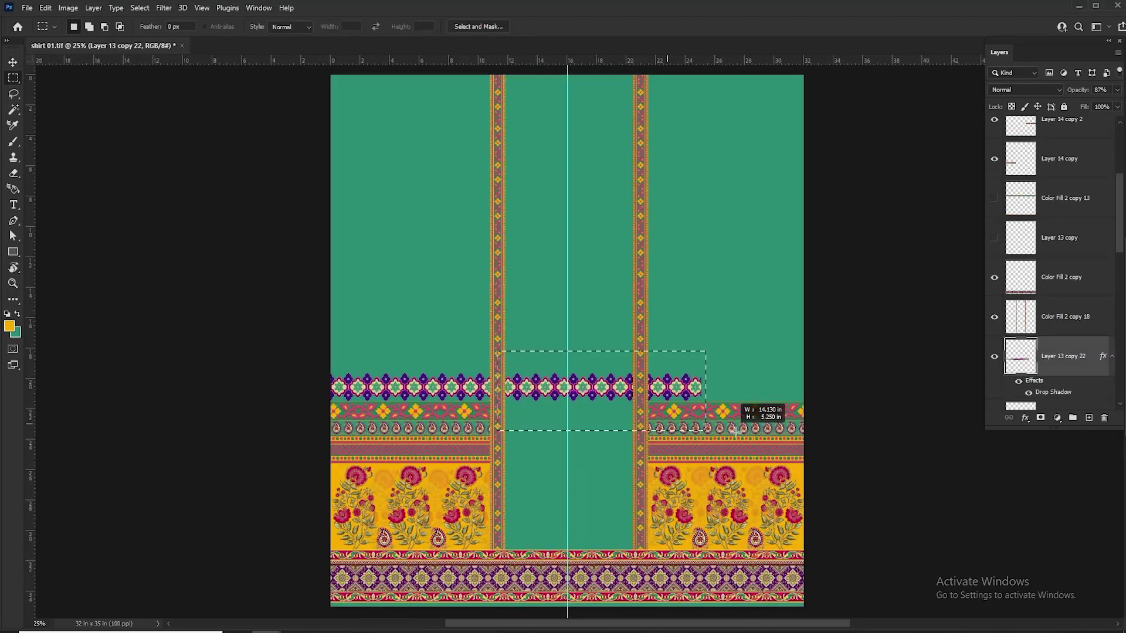
pyautogui.press('Delete')
pyautogui.hotkey('ctrl', 'd')
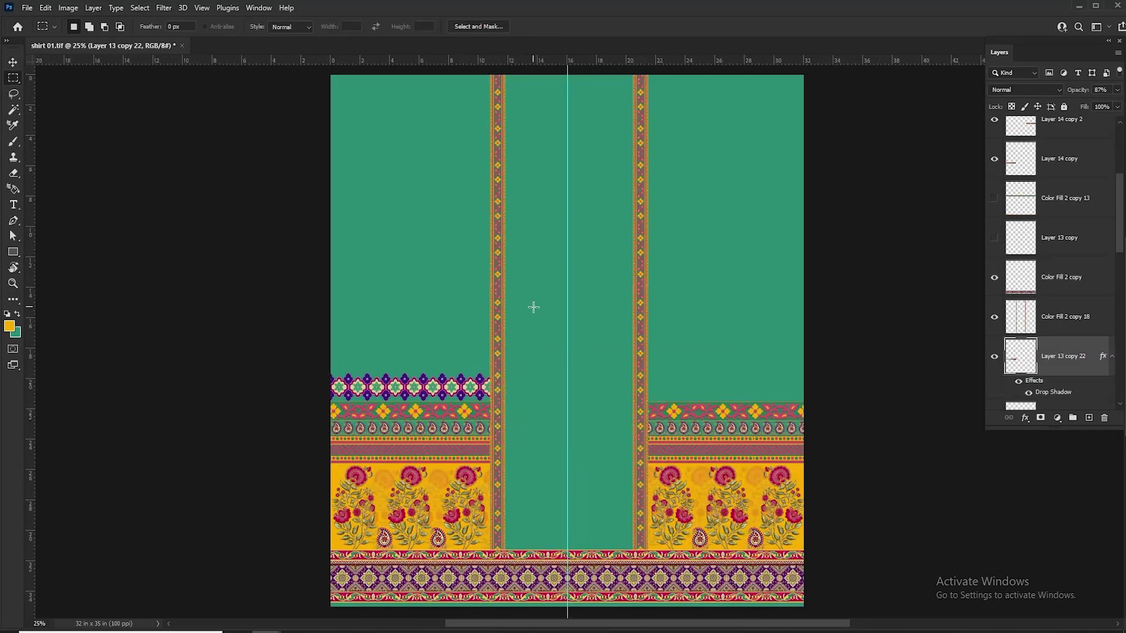
# Duplicate the trimmed medallion band to the right side panel and merge Layer 13 copy 23 with Layer 13 copy 22
pyautogui.press('v')
pyautogui.moveTo(434, 401); pyautogui.dragTo(700, 394)
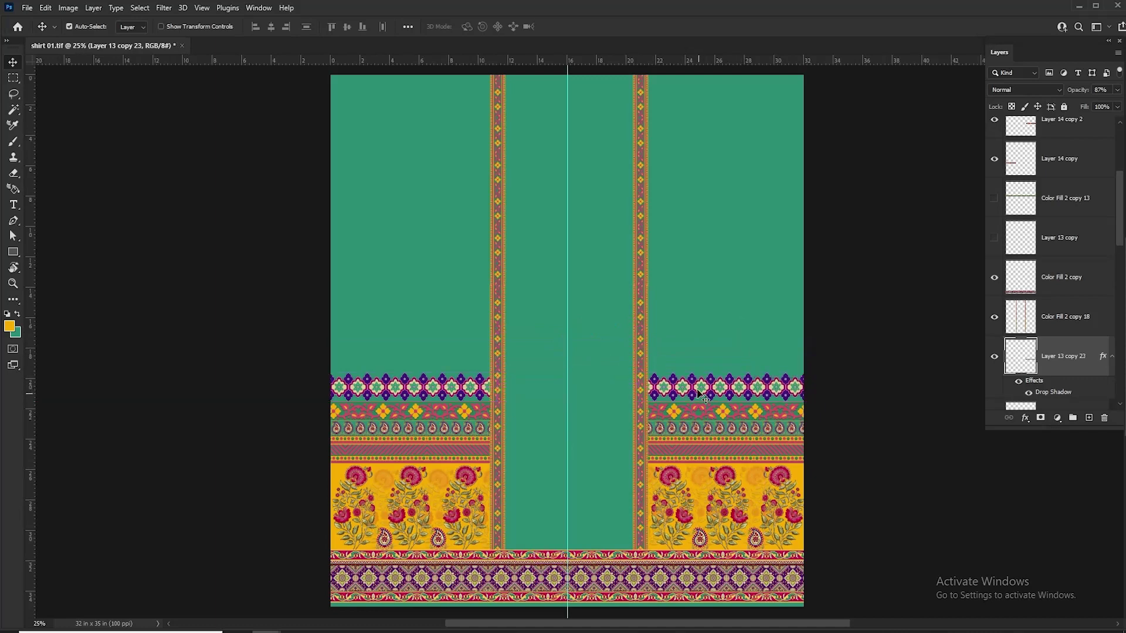
pyautogui.scroll(-1, 1119, 275)
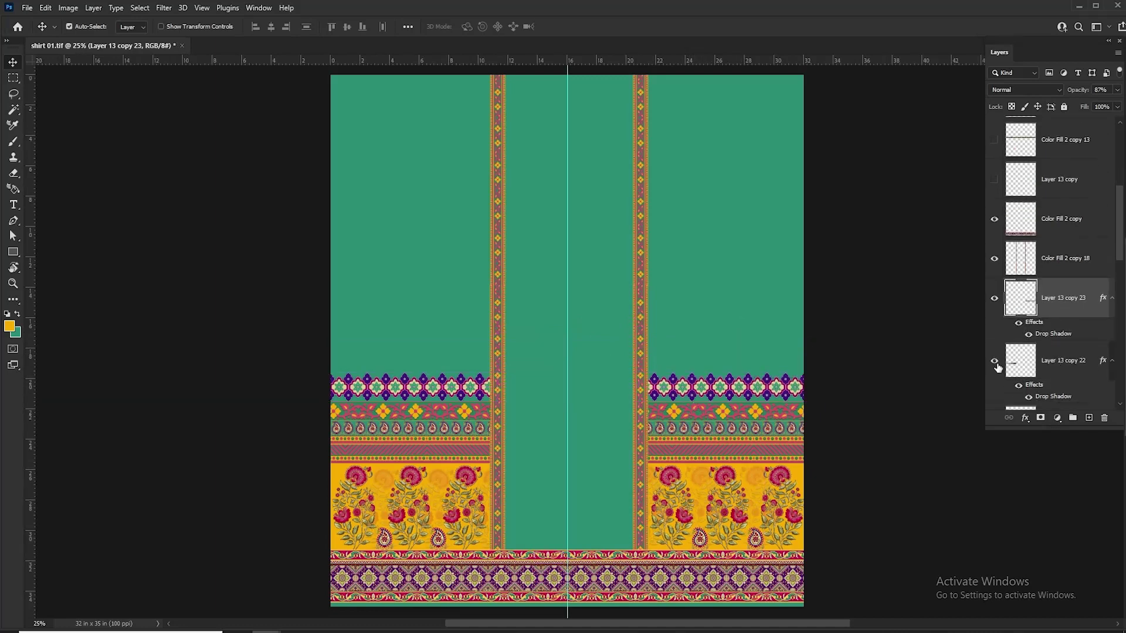
pyautogui.keyDown('shift'); pyautogui.click(1026, 360); pyautogui.keyUp('shift')
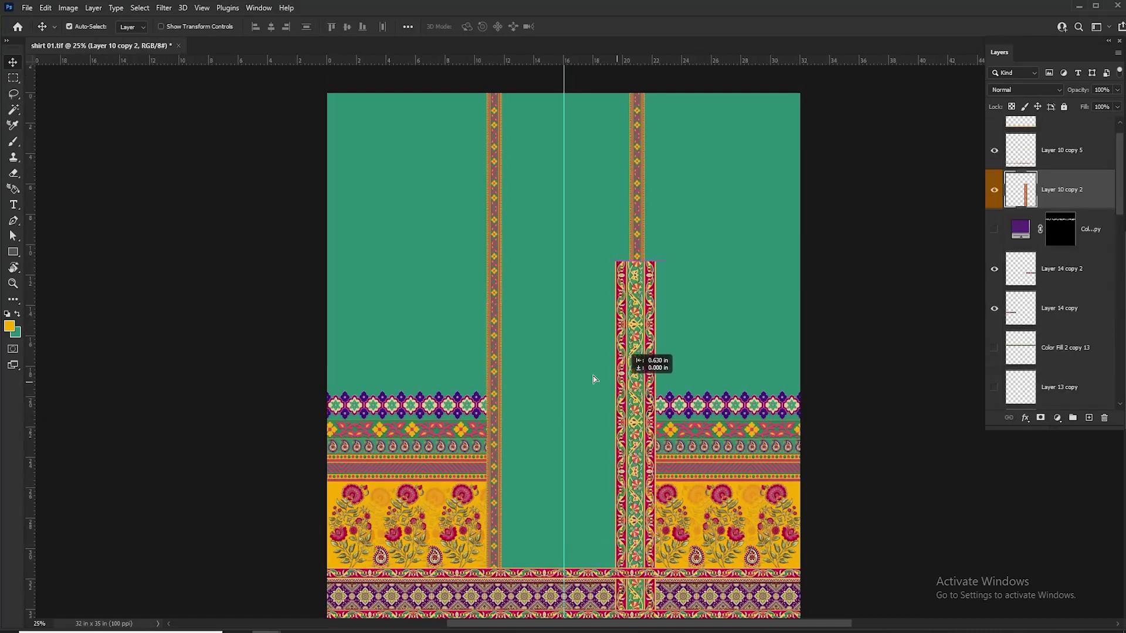
# Move the vertical green-and-red border Layer 10 copy 2 to the left side panel and rotate it 90° back to horizontal
pyautogui.moveTo(595, 377); pyautogui.dragTo(483, 330)
pyautogui.hotkey('ctrl', 't')
pyautogui.rightClick(386, 352)
pyautogui.click(446, 573)
pyautogui.press('Return')
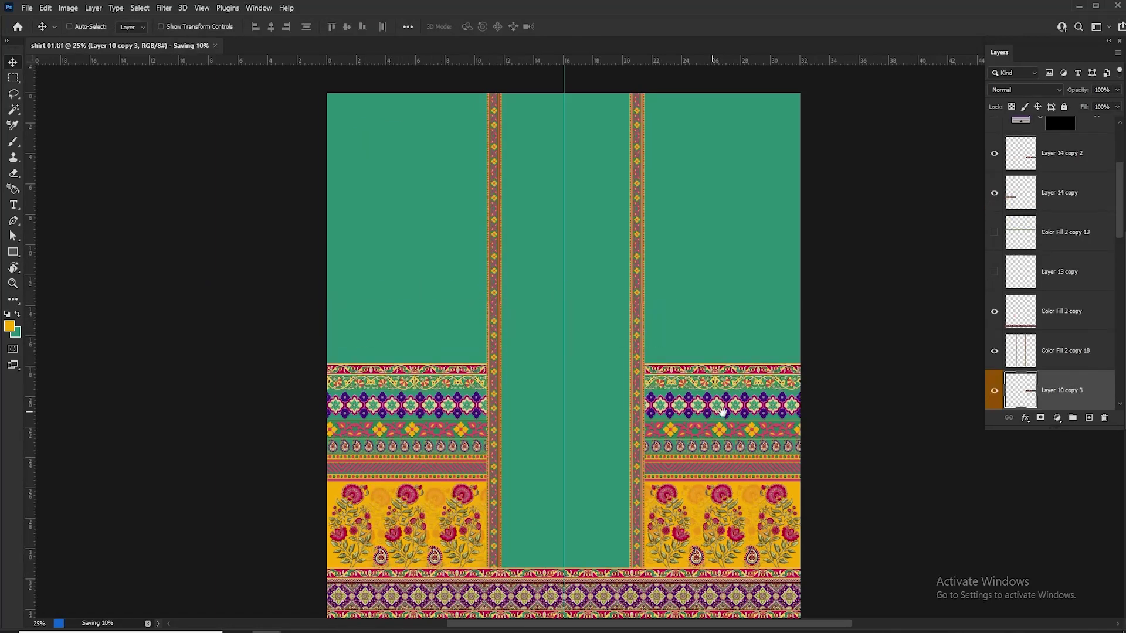
# Position the vertical mauve strip Layer 3 against the left edge of the shirt, directly above the stacked side bands
pyautogui.moveTo(720, 410); pyautogui.dragTo(650, 387)
pyautogui.moveTo(681, 437); pyautogui.dragTo(685, 440)
pyautogui.moveTo(353, 308); pyautogui.dragTo(298, 286)
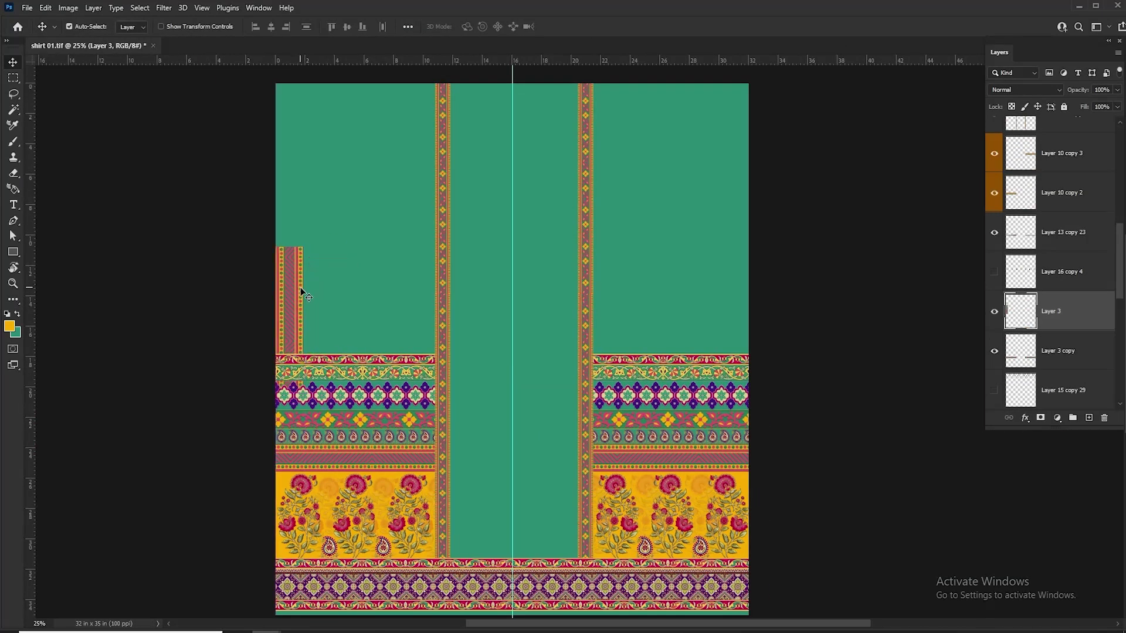
# Move the vertical mauve strip Layer 3 inward, leaving a block about 5 inches wide beside the shirt's left edge
pyautogui.hotkey('ctrl', '+')
pyautogui.moveTo(250, 322); pyautogui.dragTo(339, 325)
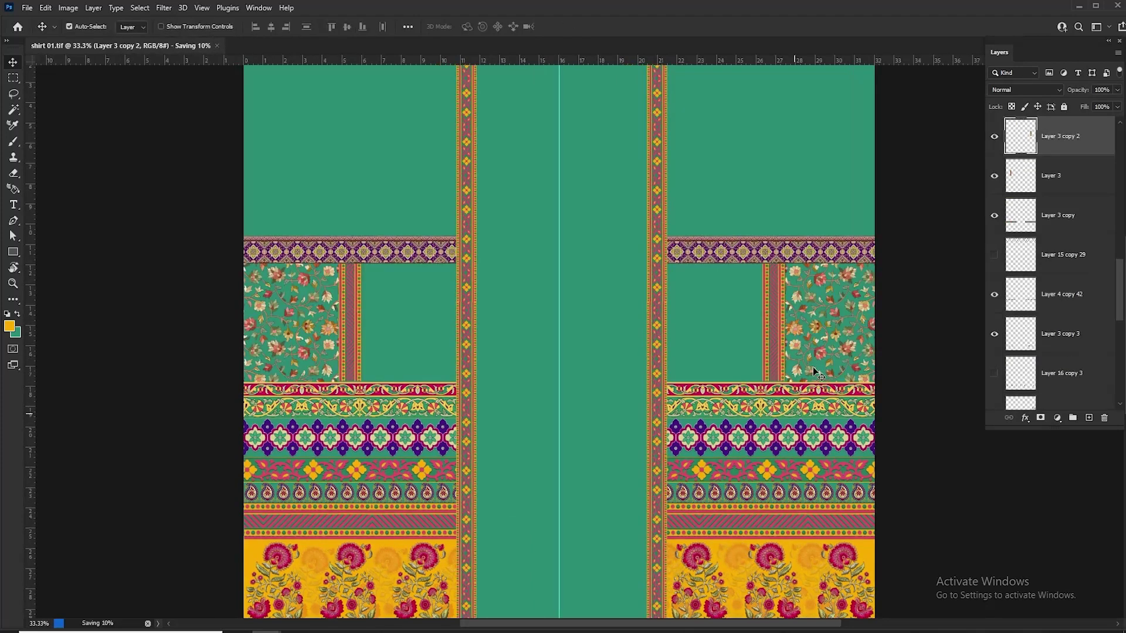
pyautogui.moveTo(719, 374); pyautogui.dragTo(712, 397)
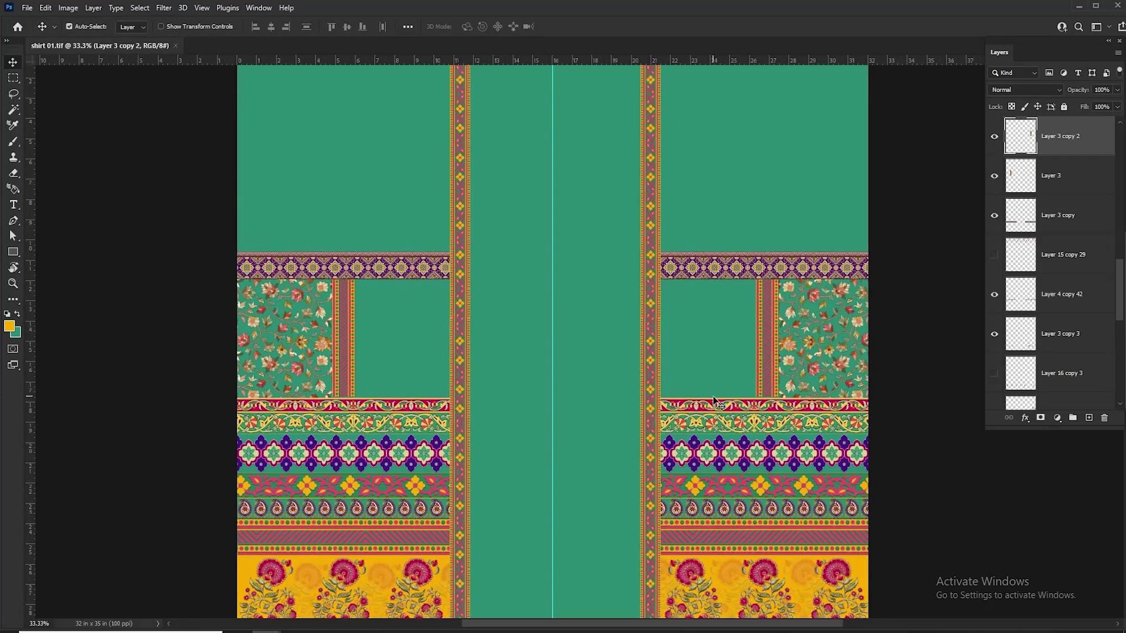
pyautogui.hotkey('ctrl', '-')
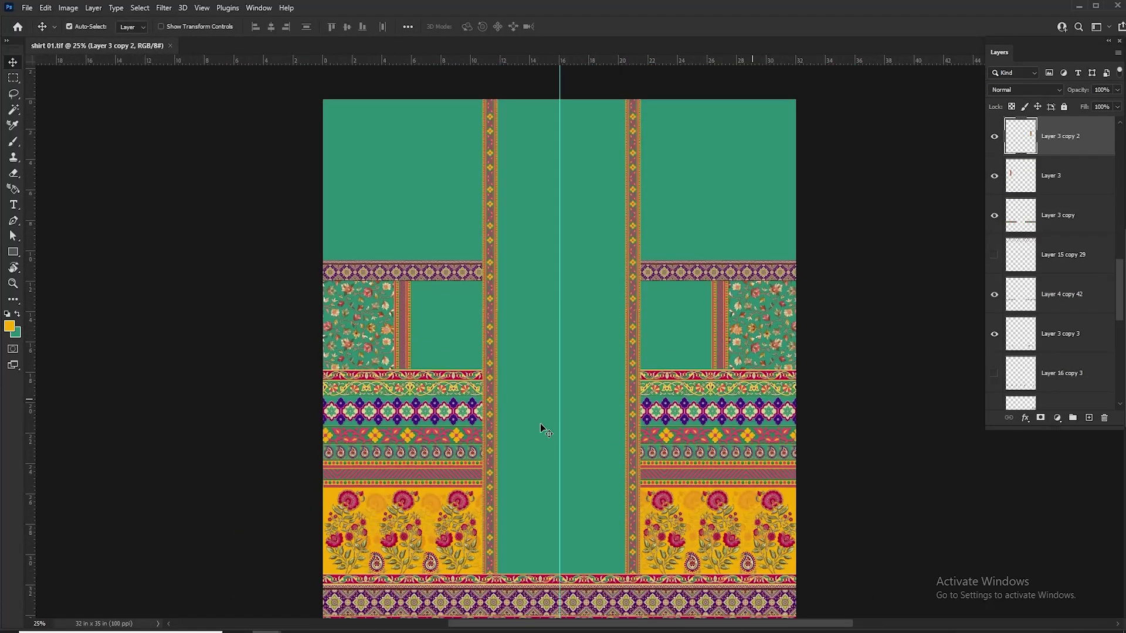
# Copy the pink flower band into the green block beside the left mauve strip, scale it to about 81%, and lower its layer in the stack
pyautogui.moveTo(406, 441); pyautogui.dragTo(490, 301)
pyautogui.hotkey('ctrl', '+')
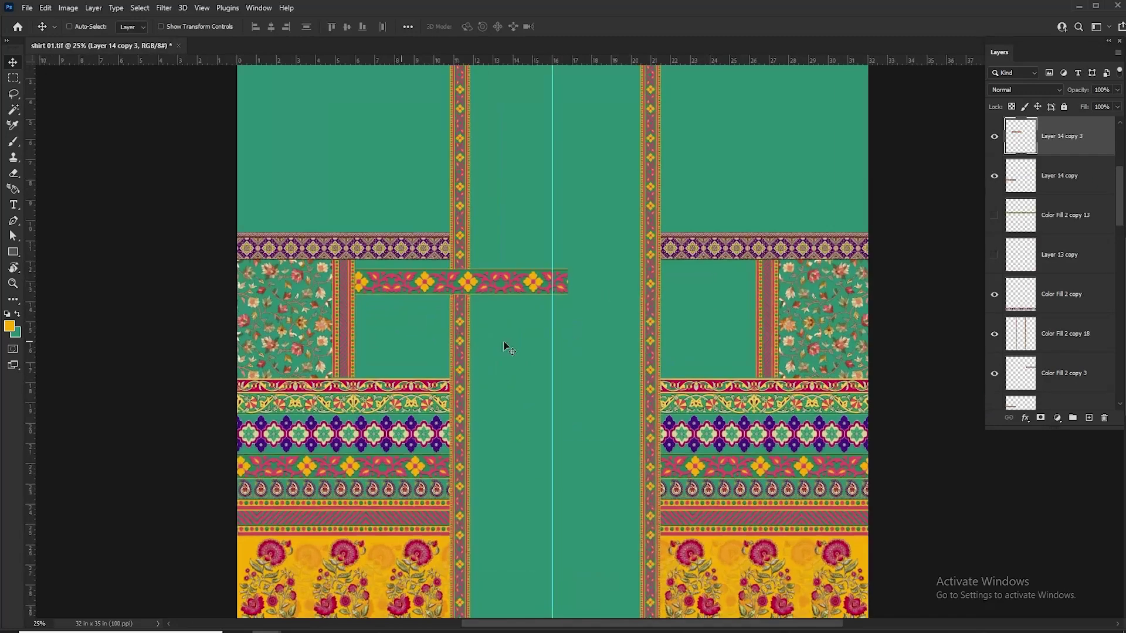
pyautogui.scroll(1, 507, 347)
pyautogui.hscroll(-1, 508, 347)
pyautogui.hotkey('ctrl', 't')
pyautogui.moveTo(608, 336); pyautogui.dragTo(571, 326)
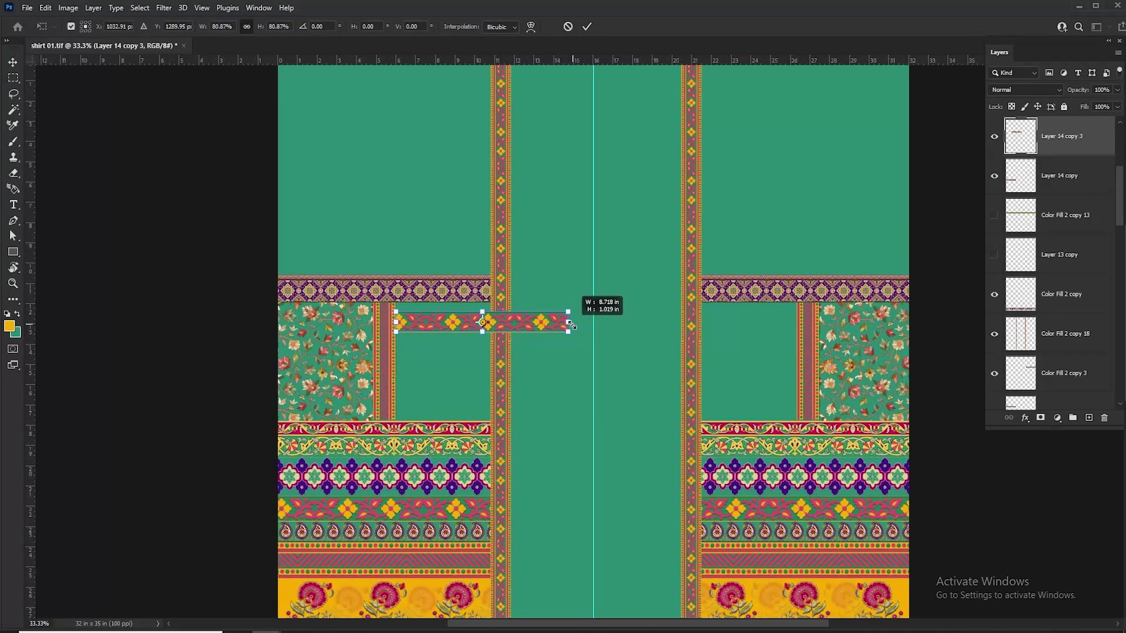
pyautogui.press('Return')
pyautogui.moveTo(1079, 146); pyautogui.dragTo(1079, 353)
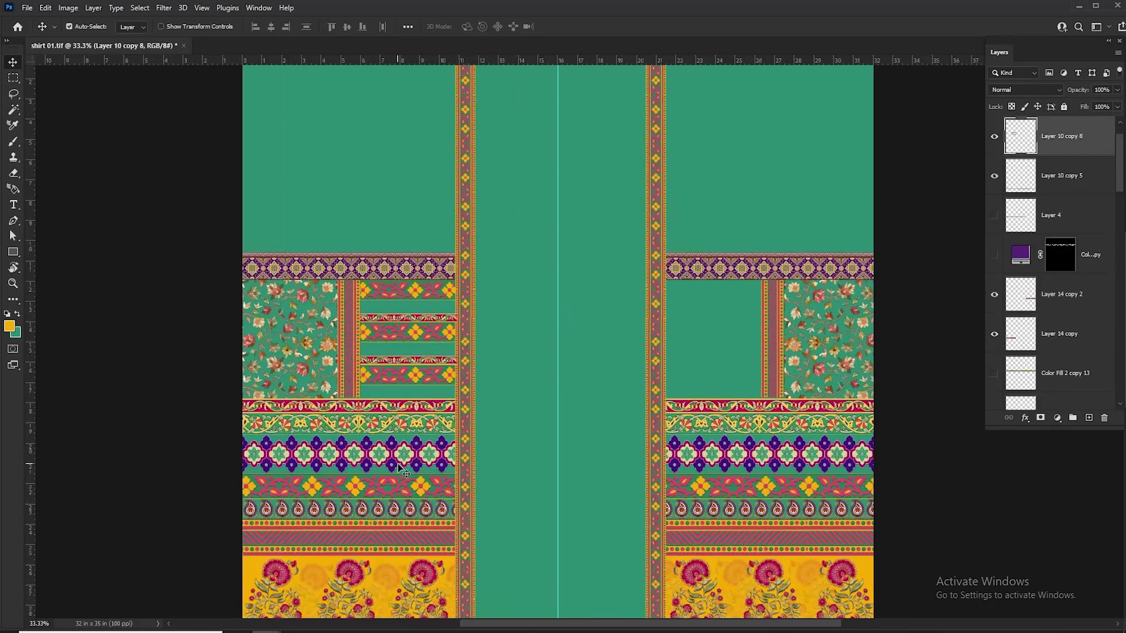
# Duplicate the stacked bands Layer 10 copy 8 into the right green block and align the left stack to the same height
pyautogui.click(428, 322)
pyautogui.moveTo(1117, 162); pyautogui.dragTo(1123, 80)
pyautogui.click(1065, 284)
pyautogui.hotkey('ctrl', 'z')
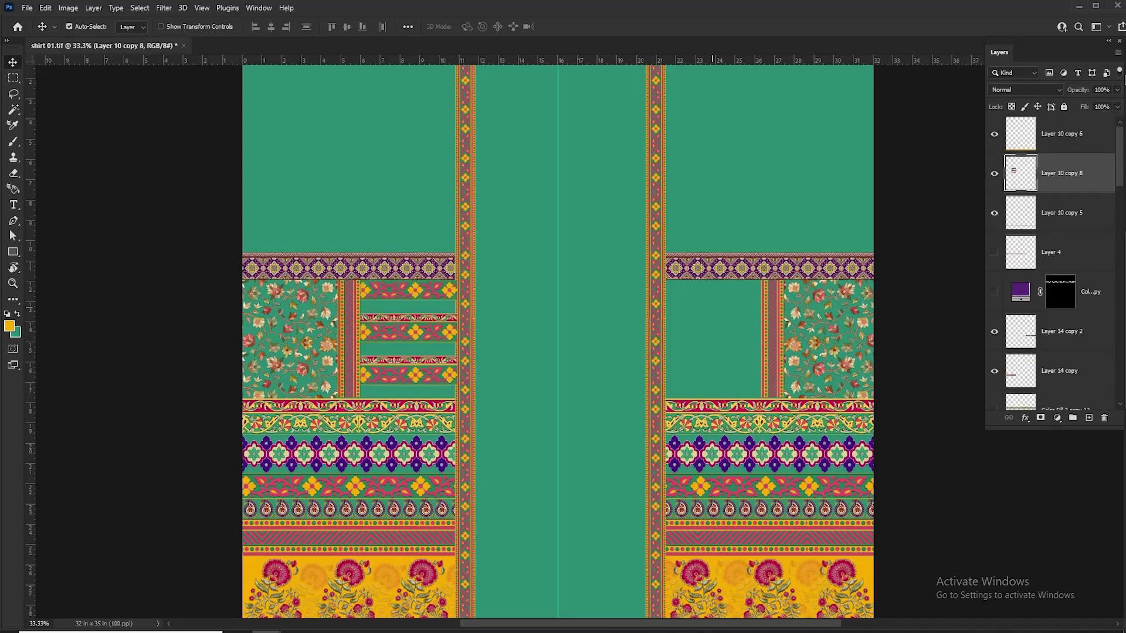
pyautogui.moveTo(416, 333); pyautogui.dragTo(720, 339)
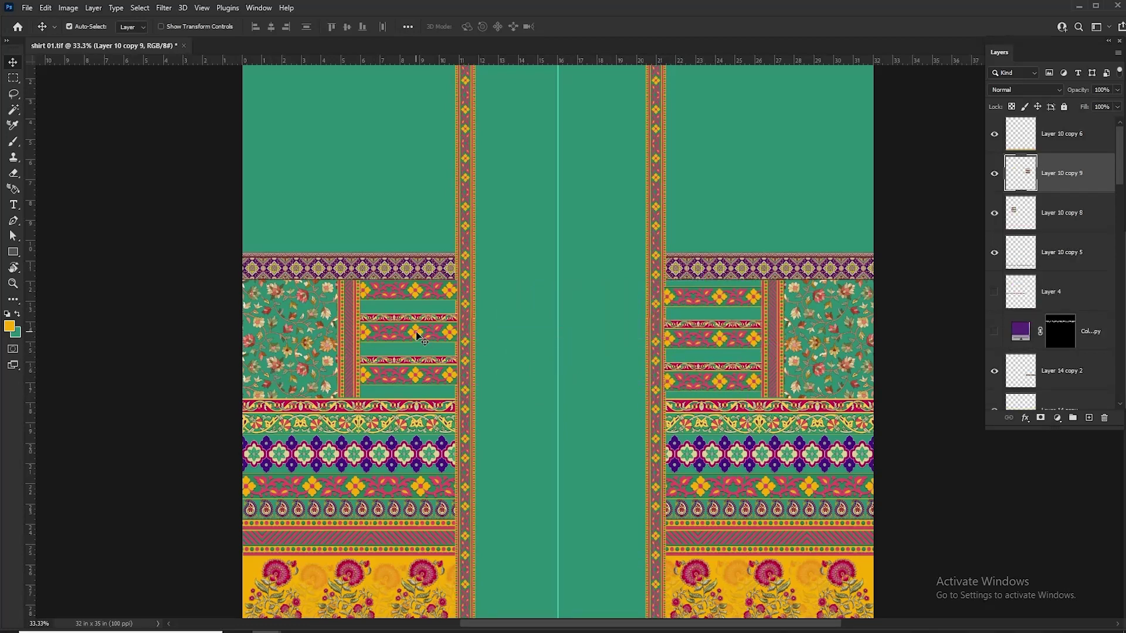
pyautogui.moveTo(417, 333); pyautogui.dragTo(418, 342)
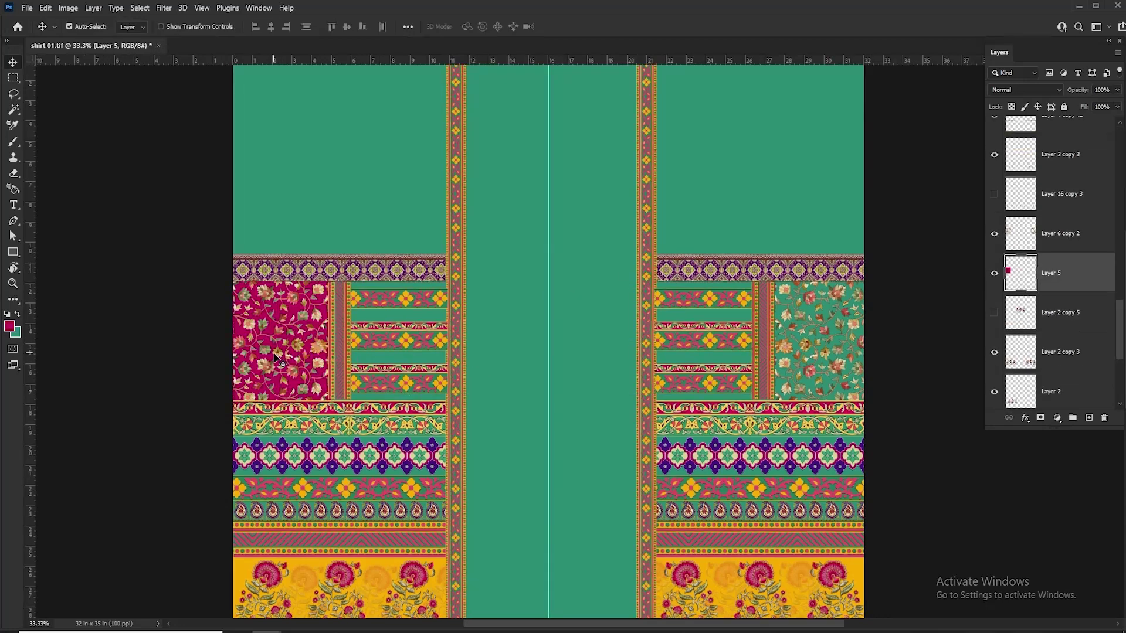
# Duplicate the magenta rectangle Layer 5 behind the right floral block and select the floral pattern for a layer adjustment
pyautogui.moveTo(282, 347); pyautogui.dragTo(824, 344)
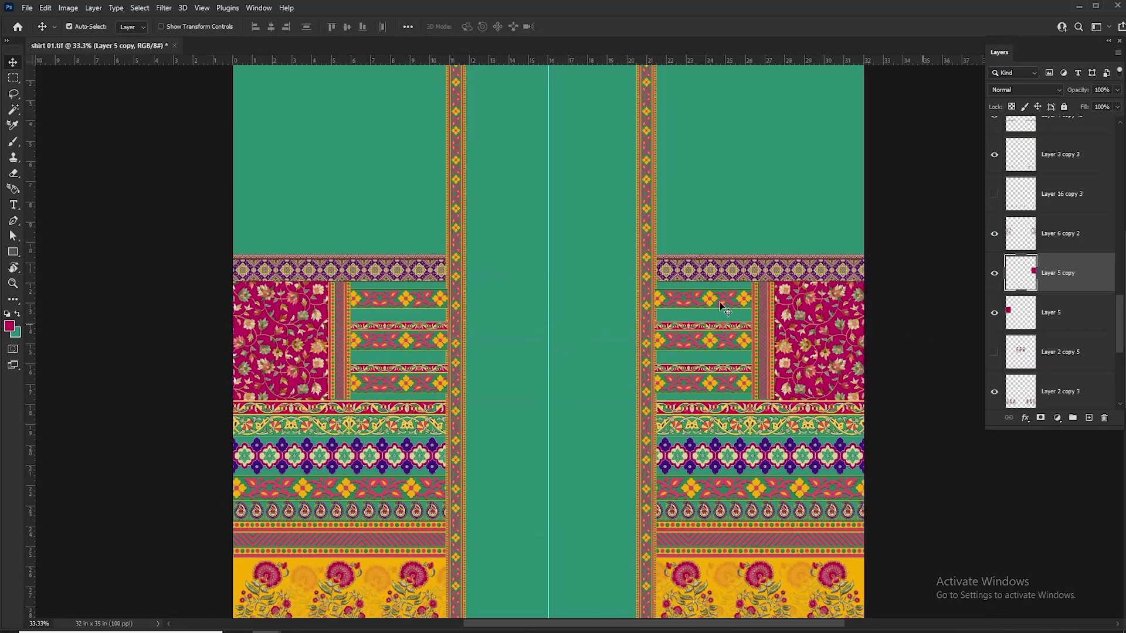
pyautogui.click(307, 351)
pyautogui.click(1025, 419)
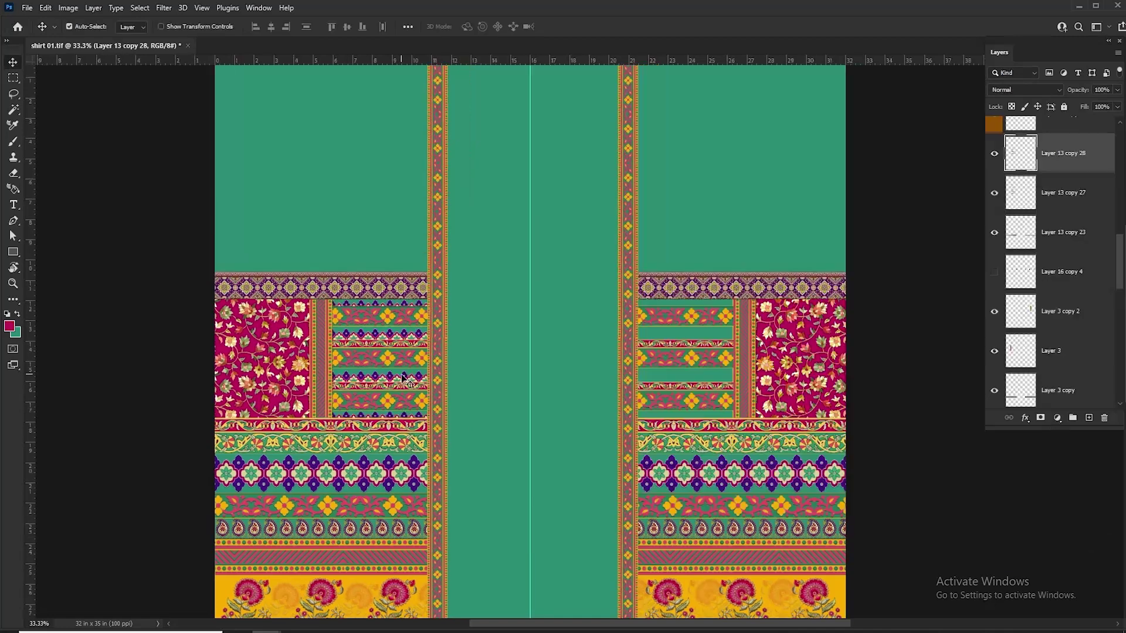
# Place the purple flower trims over the stacked bands in the right block, flip them horizontally and save the file
pyautogui.moveTo(651, 370); pyautogui.dragTo(680, 396)
pyautogui.hotkey('ctrl', 't')
pyautogui.rightClick(710, 369)
pyautogui.click(762, 608)
pyautogui.press('Return')
pyautogui.hotkey('ctrl', 's')
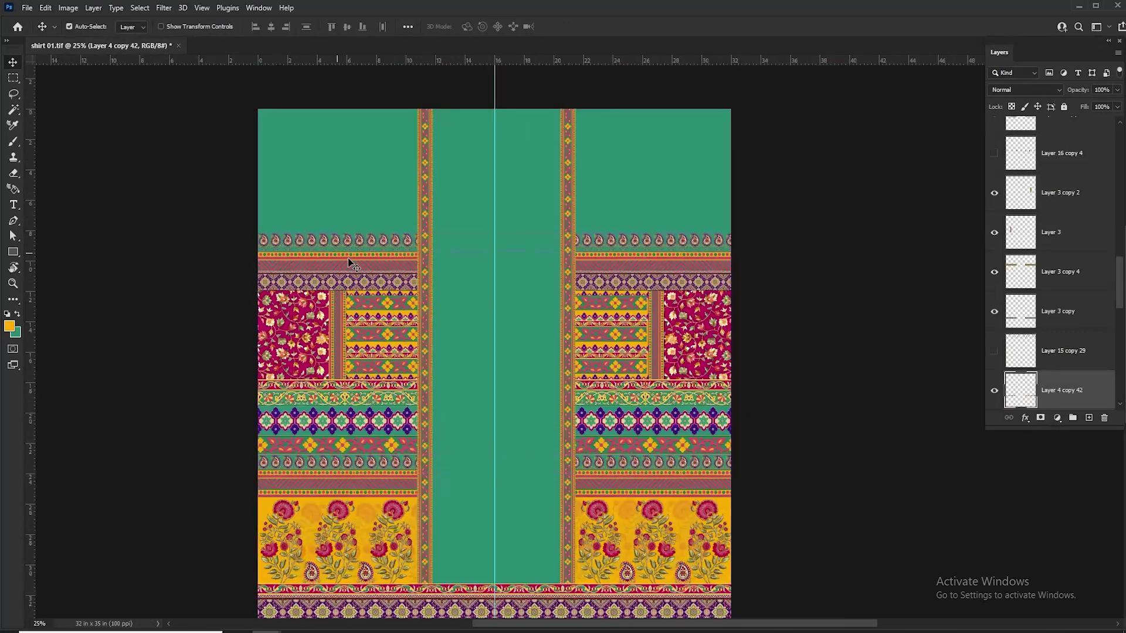
# Merge the left and right pink flower bands, Layer 14 copy and Layer 14 copy 2
pyautogui.scroll(1, 346, 464)
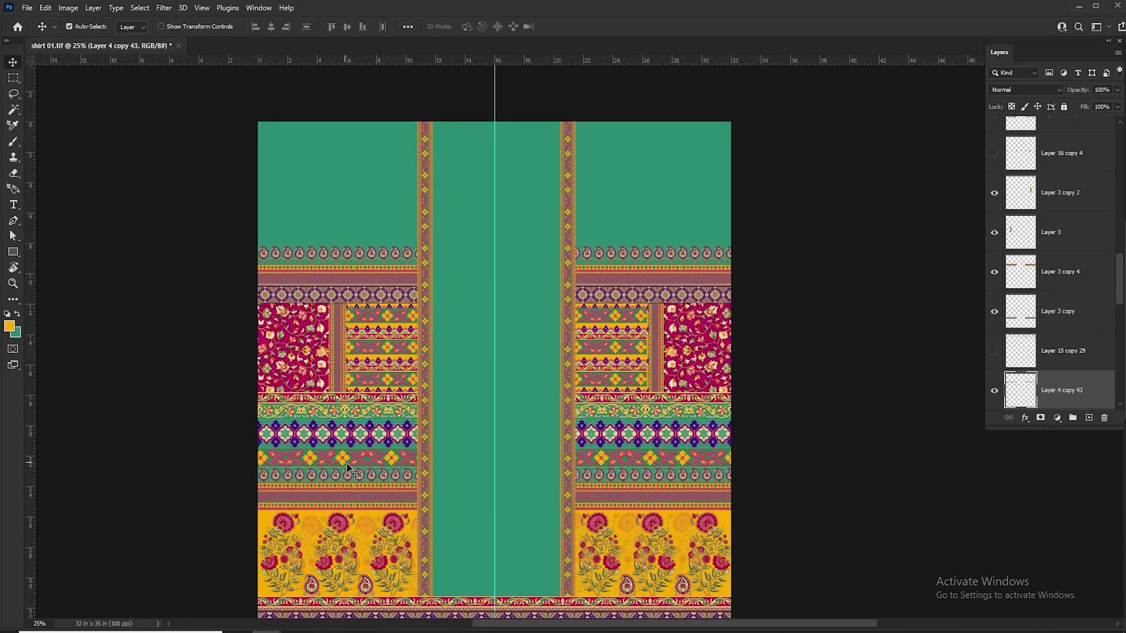
pyautogui.scroll(1, 347, 464)
pyautogui.moveTo(352, 477); pyautogui.dragTo(392, 482)
pyautogui.moveTo(1118, 182); pyautogui.dragTo(1118, 172)
pyautogui.keyDown('shift'); pyautogui.click(1079, 155); pyautogui.keyUp('shift')
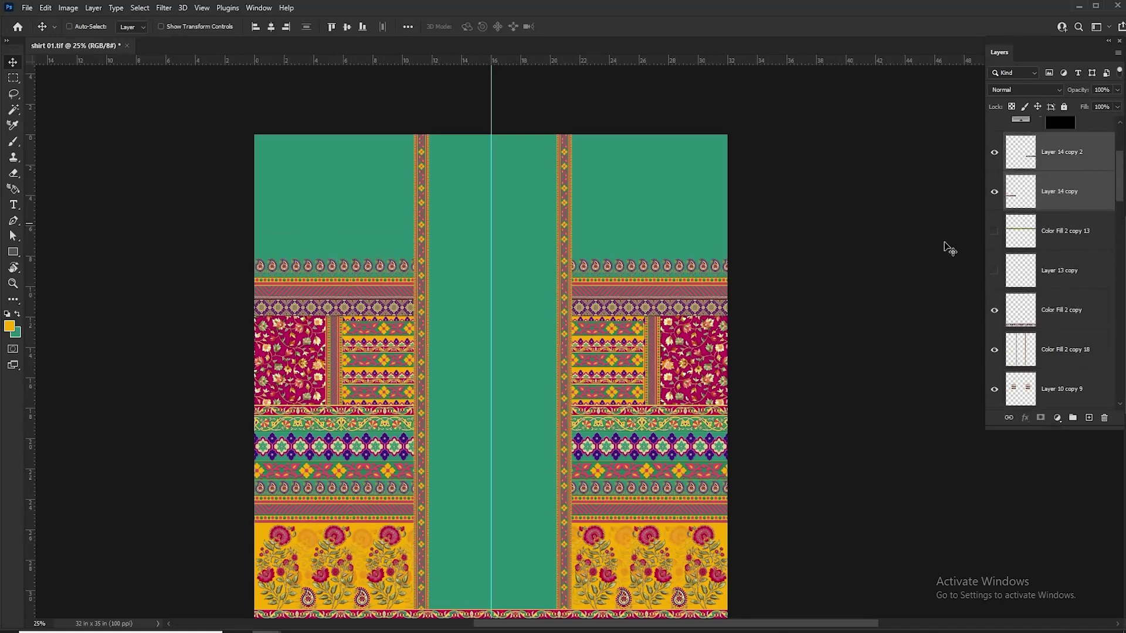
pyautogui.hotkey('ctrl', 'e')
pyautogui.moveTo(396, 445); pyautogui.dragTo(402, 218)
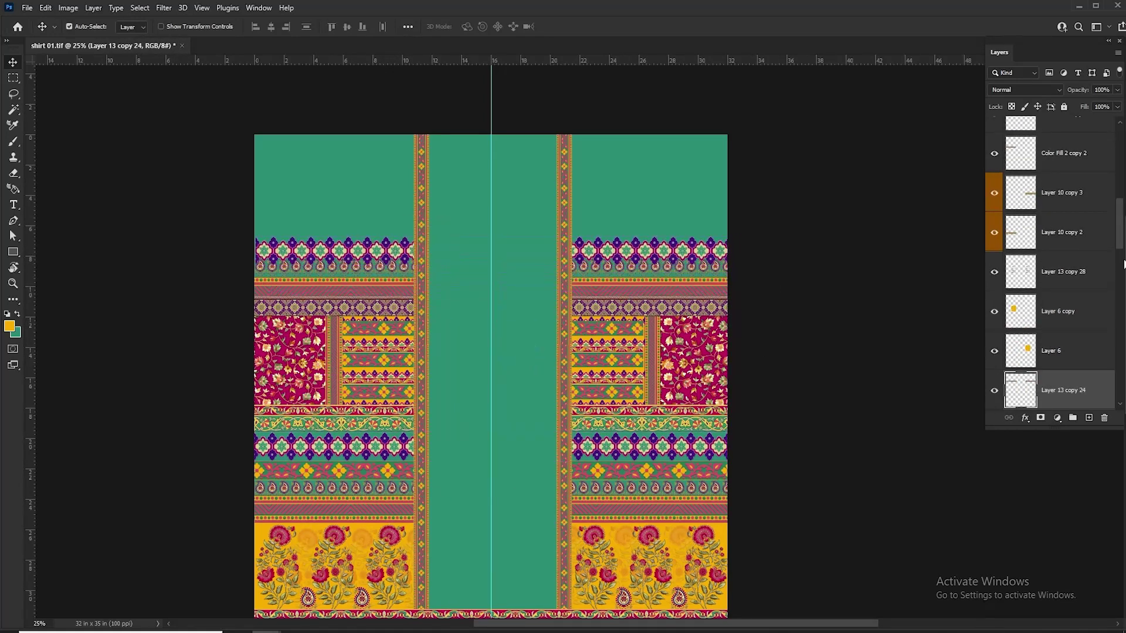
pyautogui.moveTo(357, 250); pyautogui.dragTo(355, 240)
pyautogui.hotkey('ctrl', 'z')
pyautogui.hotkey('ctrl', 'z')
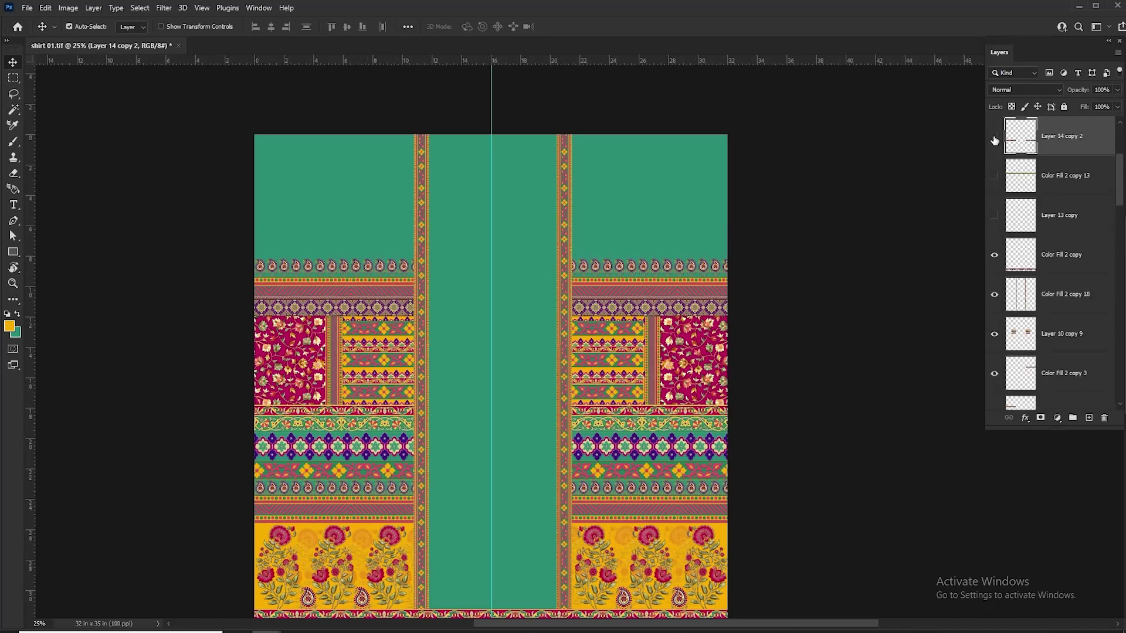
# Duplicate the merged pink flower band Layer 14 copy 2 directly above the upper paisley row on both side panels
pyautogui.click(994, 136)
pyautogui.click(993, 137)
pyautogui.keyDown('alt'); pyautogui.moveTo(341, 468); pyautogui.dragTo(341, 247); pyautogui.keyUp('alt')
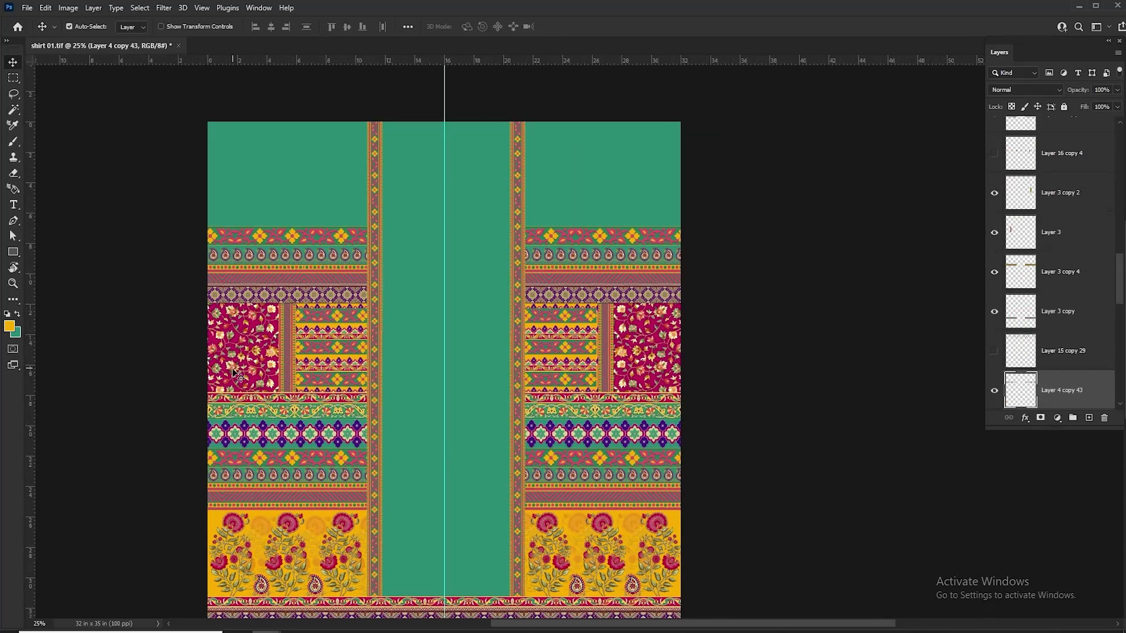
# Fill the green blocks at the top of both side panels with floral pattern copies, flipping Levels 1 copy 2 horizontally
pyautogui.moveTo(235, 352); pyautogui.dragTo(377, 369)
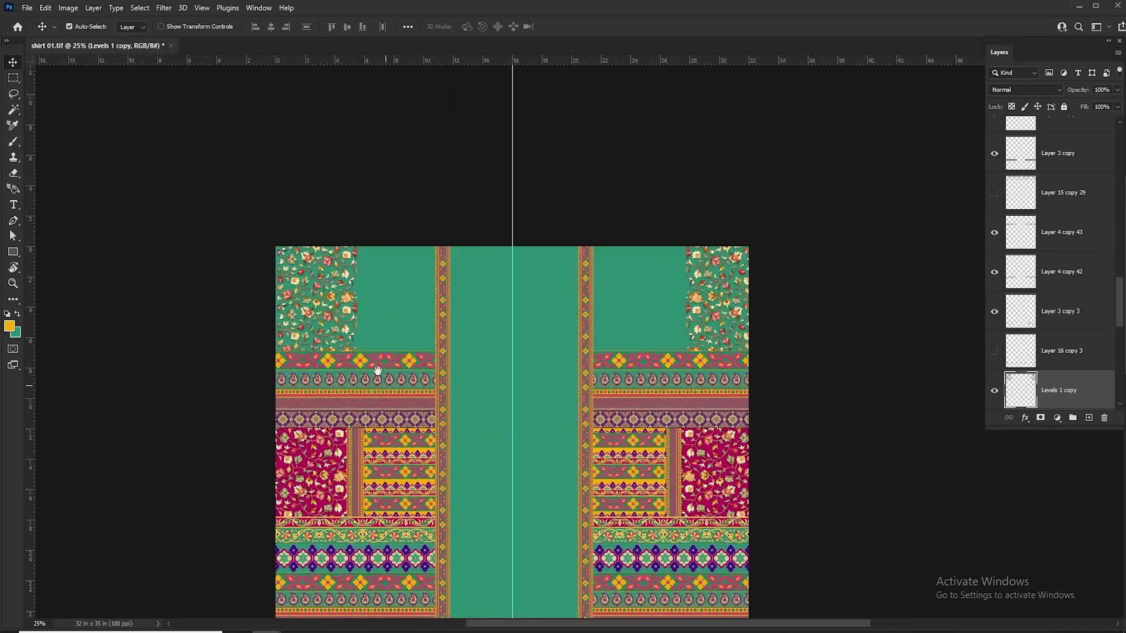
pyautogui.moveTo(359, 301); pyautogui.dragTo(648, 281)
pyautogui.press('c')
pyautogui.press('v')
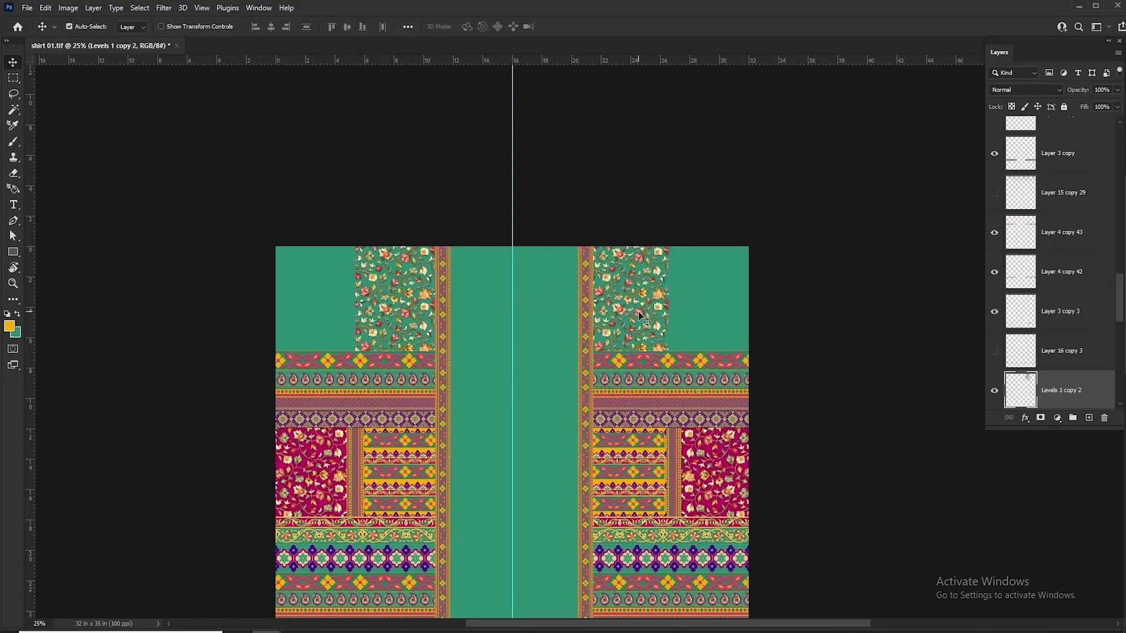
pyautogui.hotkey('ctrl', 't')
pyautogui.rightClick(638, 313)
pyautogui.click(686, 551)
pyautogui.press('Return')
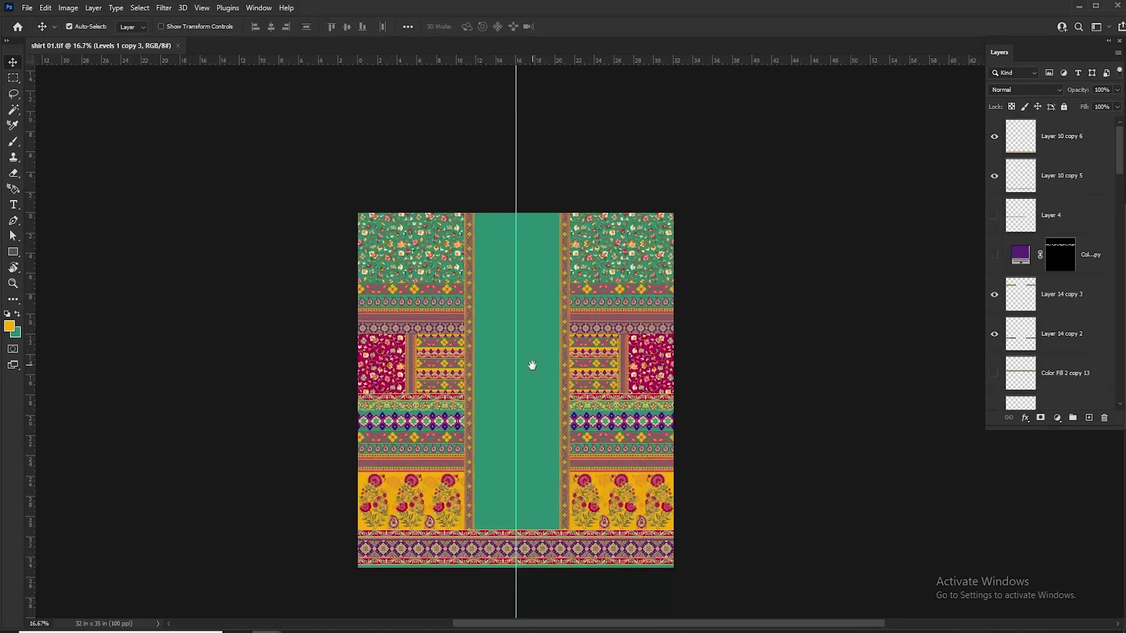
# Copy the paisley row into the centre panel above the mauve band and remove the part extending past the right vertical strip
pyautogui.click(433, 447)
pyautogui.moveTo(1120, 300); pyautogui.dragTo(1122, 318)
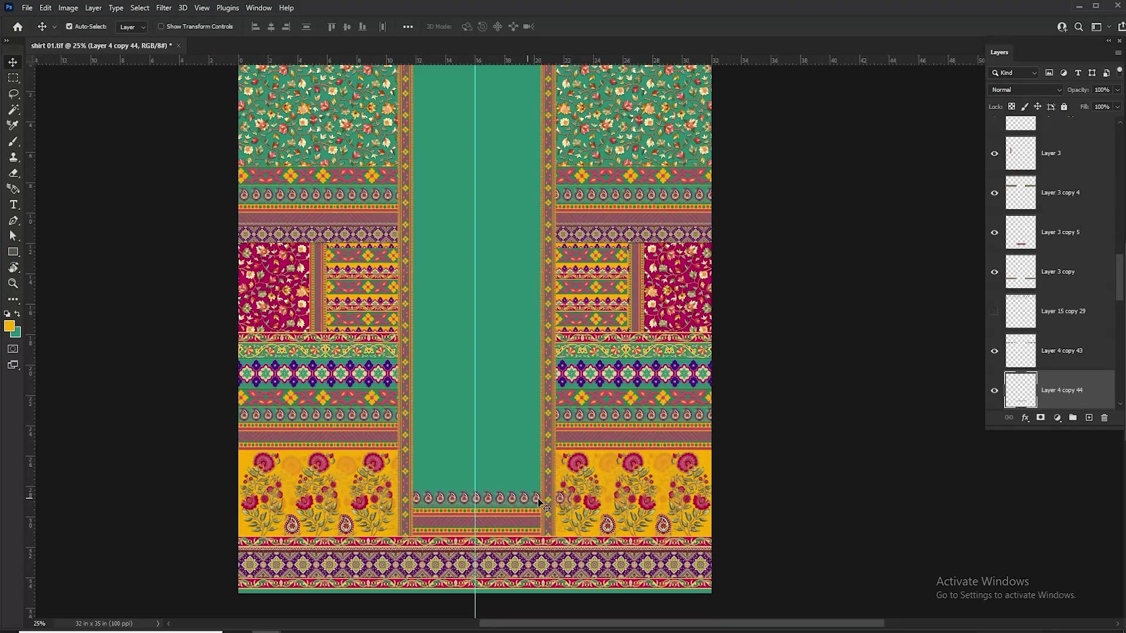
pyautogui.press('m')
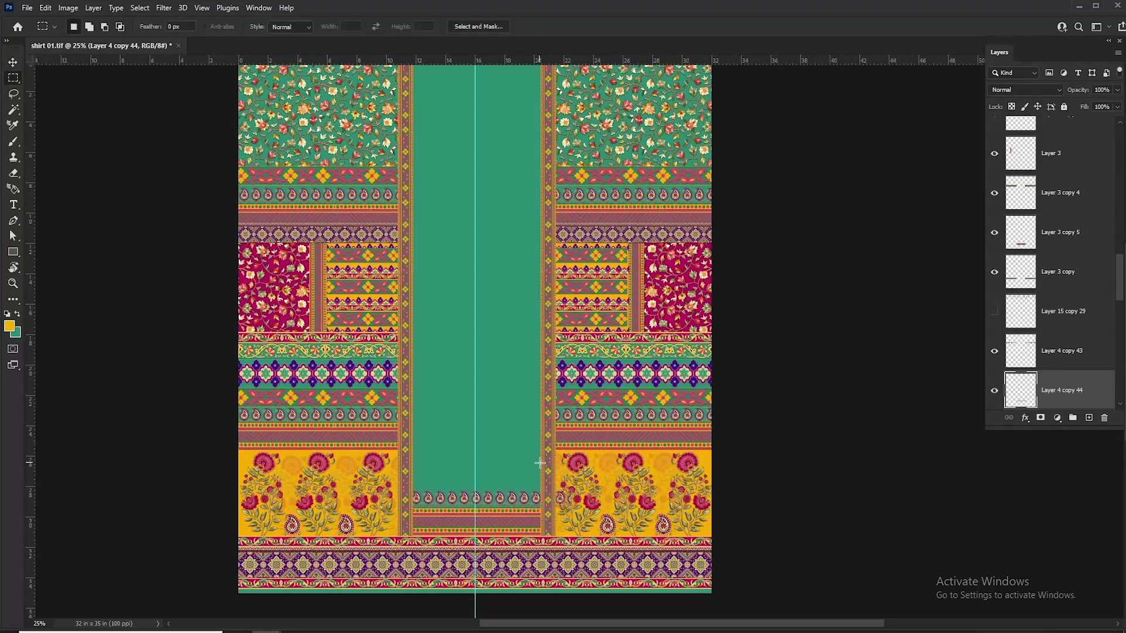
pyautogui.press('v')
pyautogui.hotkey('ctrl', 'd')
pyautogui.press('c')
pyautogui.press('m')
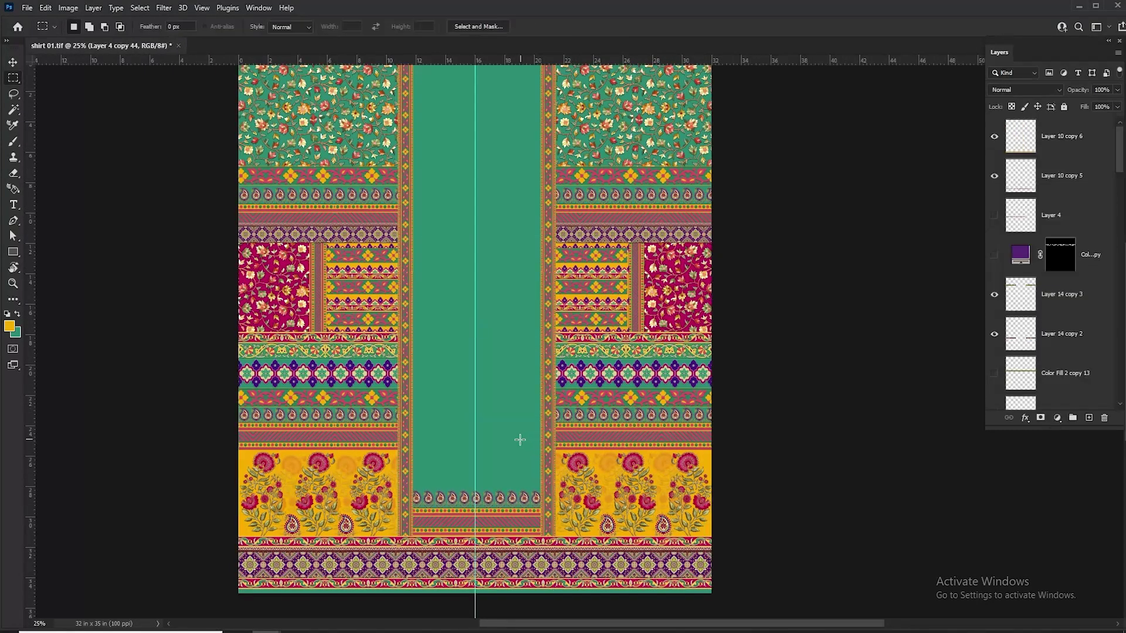
# Copy the pink and purple flower bands above the centre panel's paisley row and trim the overhang past the right vertical strip
pyautogui.press('v')
pyautogui.click(324, 398)
pyautogui.moveTo(326, 397); pyautogui.dragTo(505, 480)
pyautogui.moveTo(328, 385); pyautogui.dragTo(507, 469)
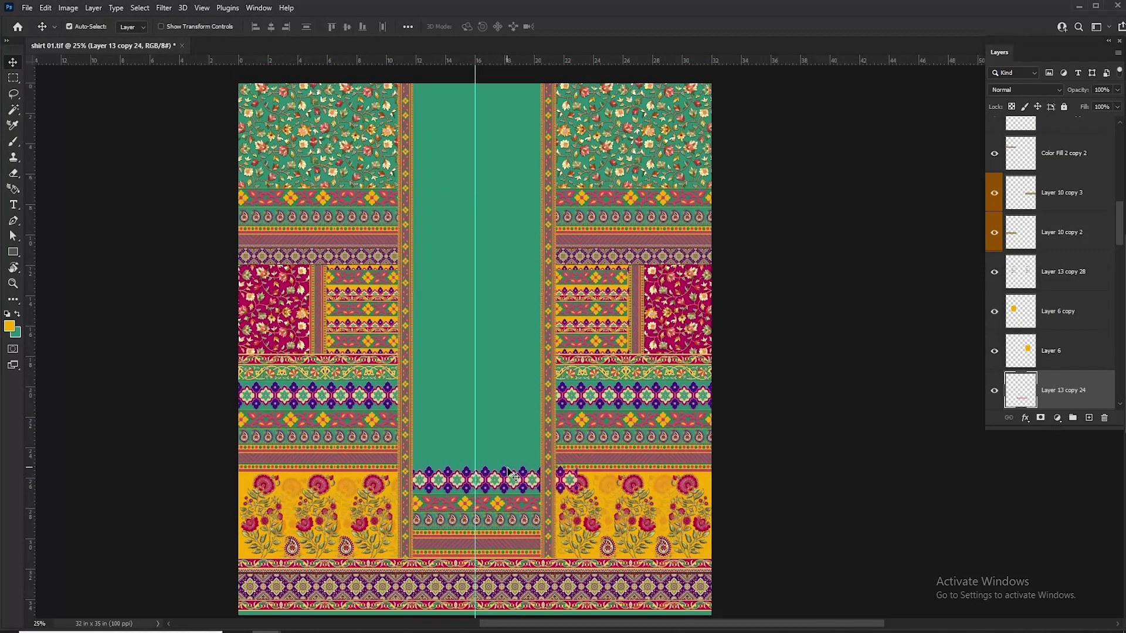
pyautogui.press('m')
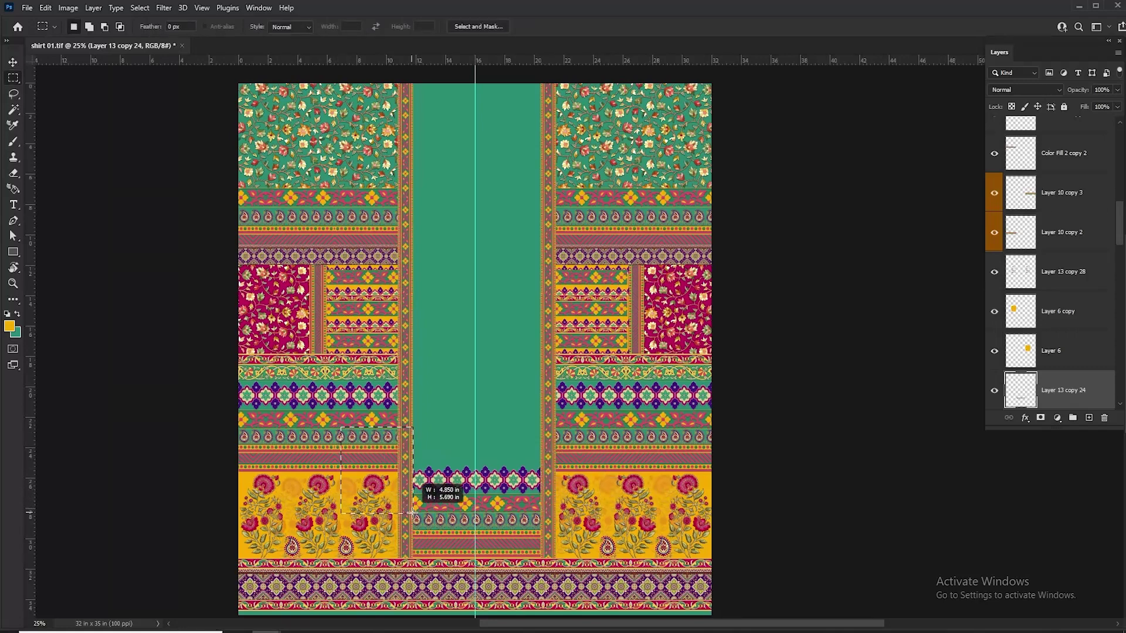
pyautogui.scroll(1, 510, 453)
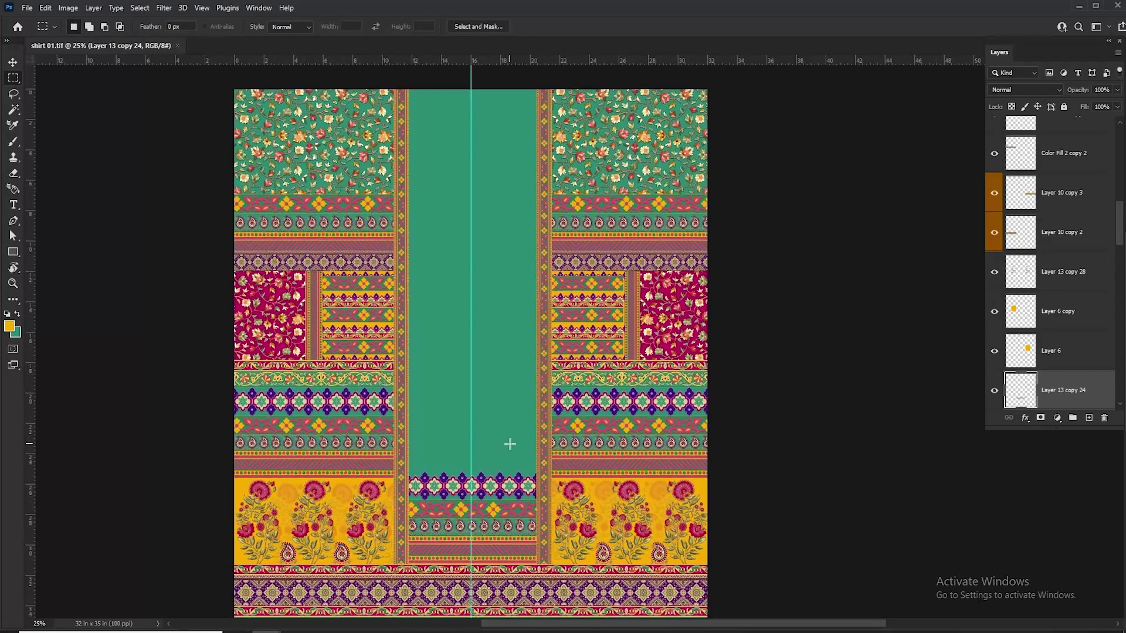
pyautogui.press('v')
pyautogui.click(316, 490)
pyautogui.press('m')
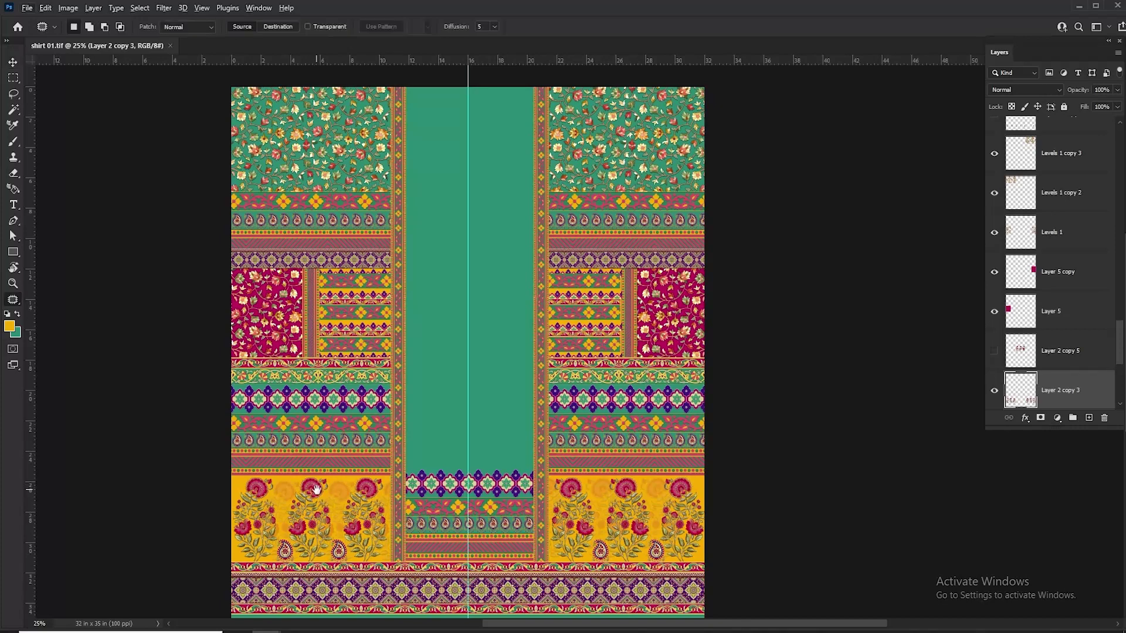
pyautogui.scroll(-1, 331, 486)
pyautogui.press('l')
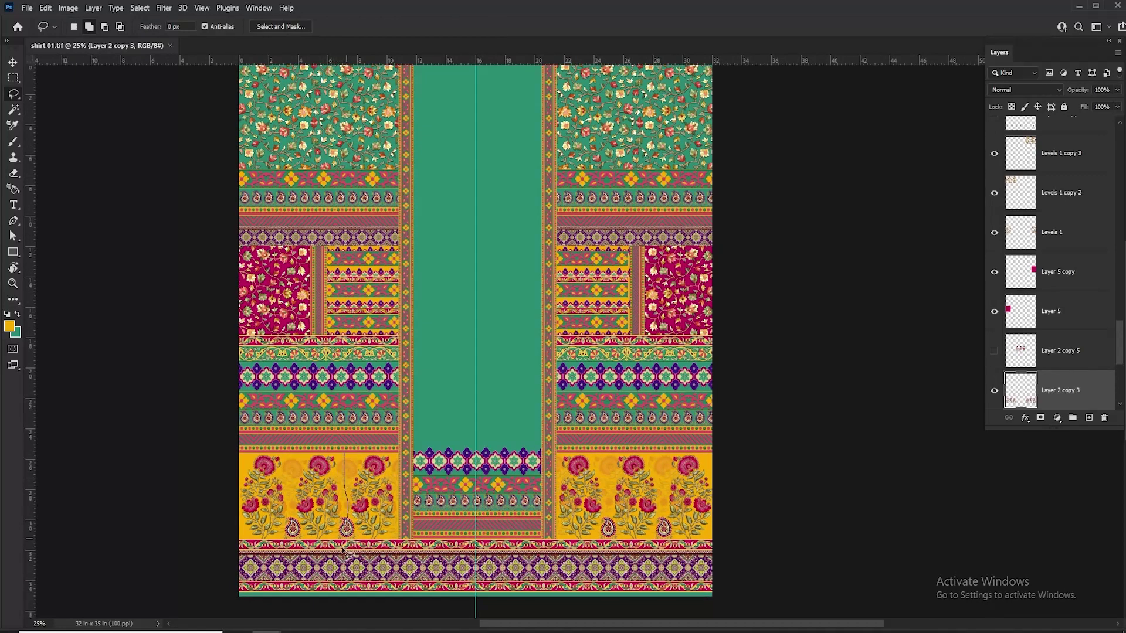
pyautogui.rightClick(327, 491)
# Copy the vine border Layer 10 copy 2 into the centre panel directly above the purple flower band
pyautogui.click(364, 350)
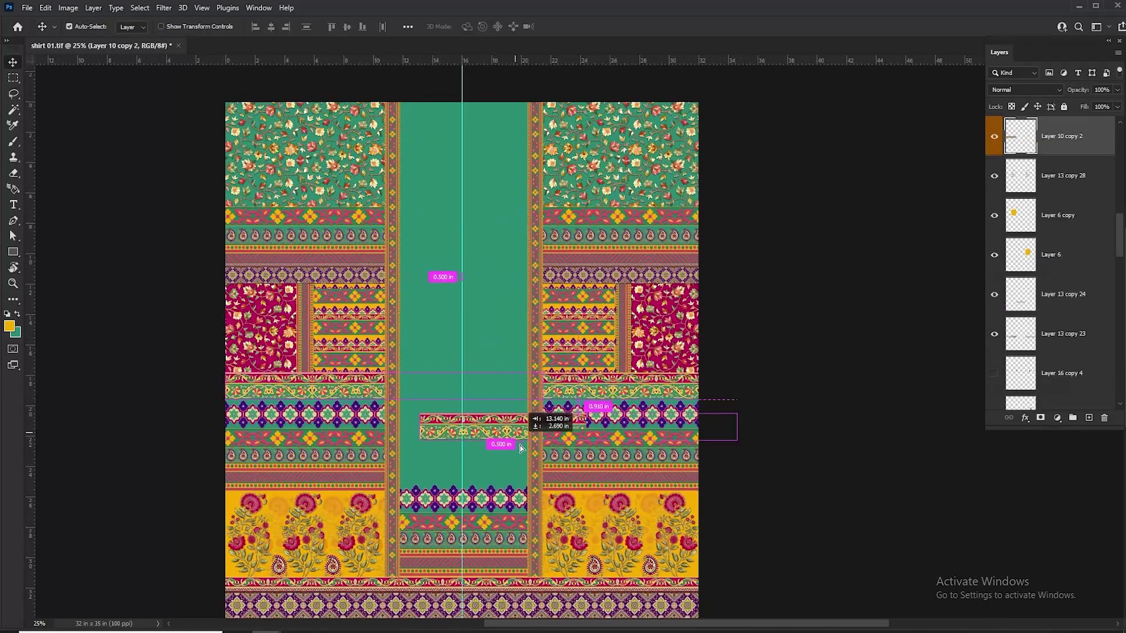
pyautogui.moveTo(523, 440); pyautogui.dragTo(500, 479)
pyautogui.scroll(-1, 492, 465)
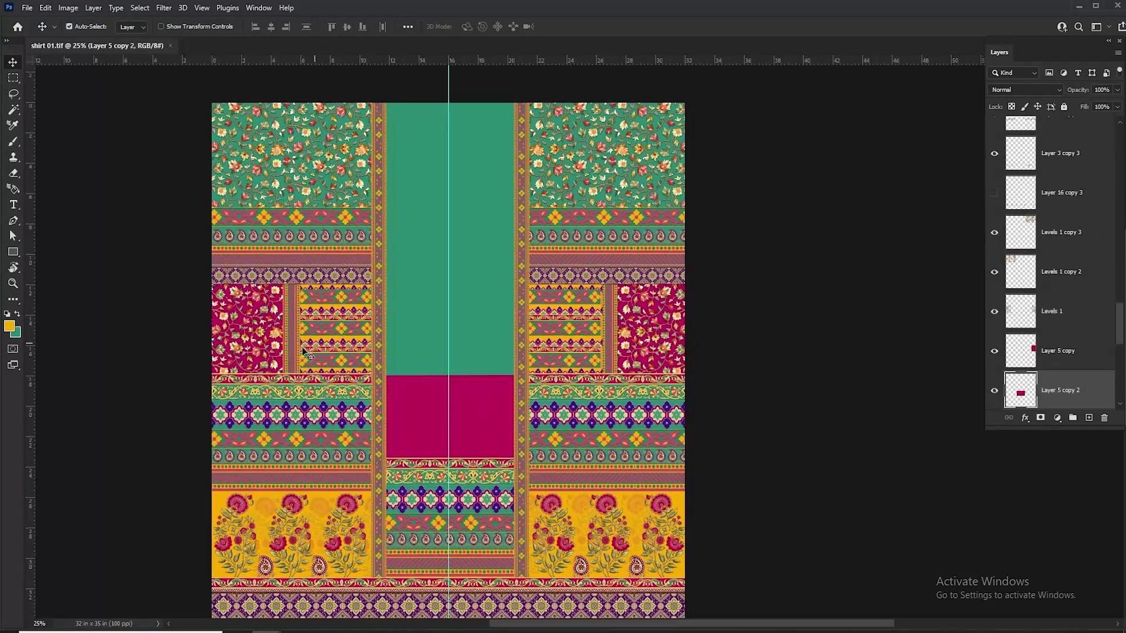
# Copy the floral pattern from the top of the left side panel onto the centre magenta rectangle and scale it down to fit
pyautogui.moveTo(274, 339); pyautogui.dragTo(448, 392)
pyautogui.hotkey('ctrl', 'z')
pyautogui.click(278, 149)
pyautogui.moveTo(277, 149); pyautogui.dragTo(441, 405)
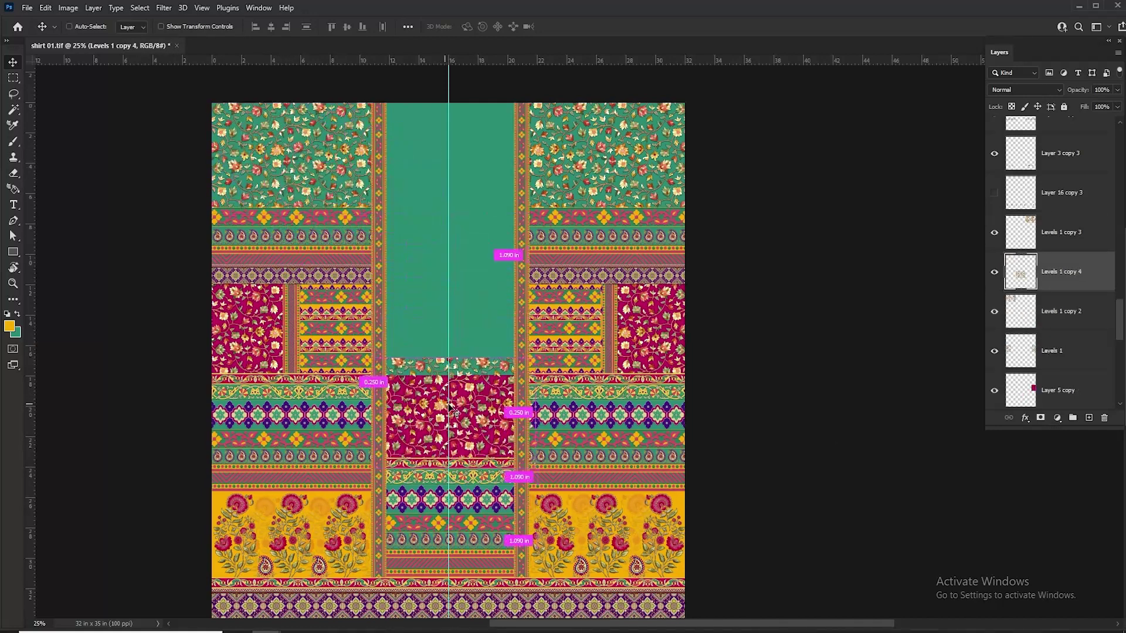
pyautogui.hotkey('ctrl', 't')
pyautogui.moveTo(534, 358); pyautogui.dragTo(514, 373)
pyautogui.press('Return')
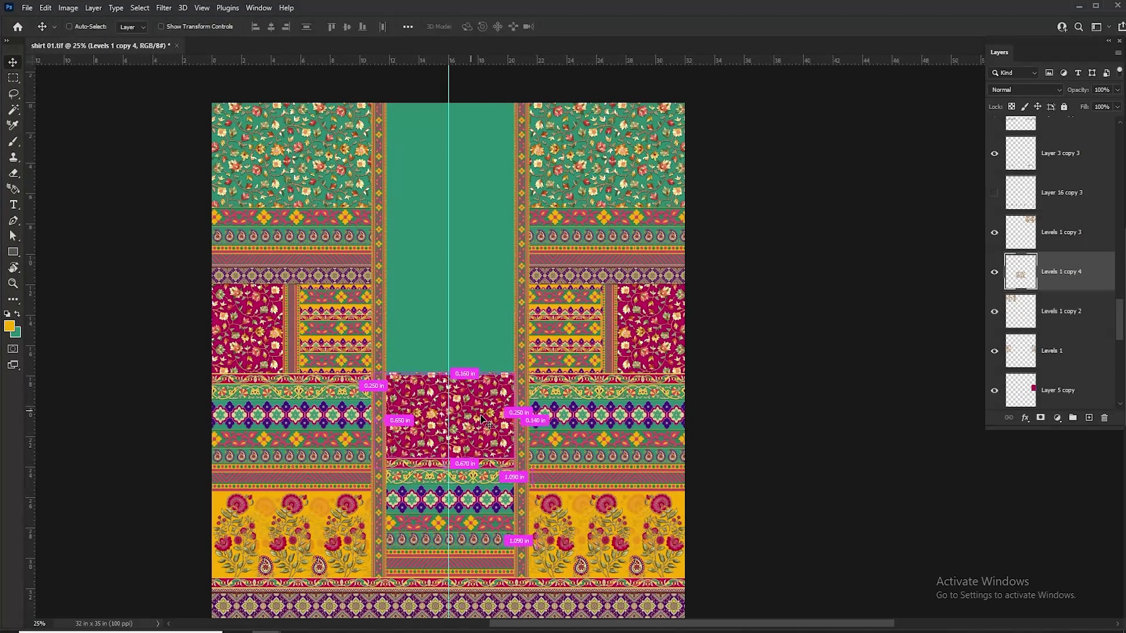
# Move the medallion and vine border Layer 8 up in the centre panel and rotate it 90° clockwise
pyautogui.hotkey('ctrl', '-')
pyautogui.hotkey('ctrl', '+')
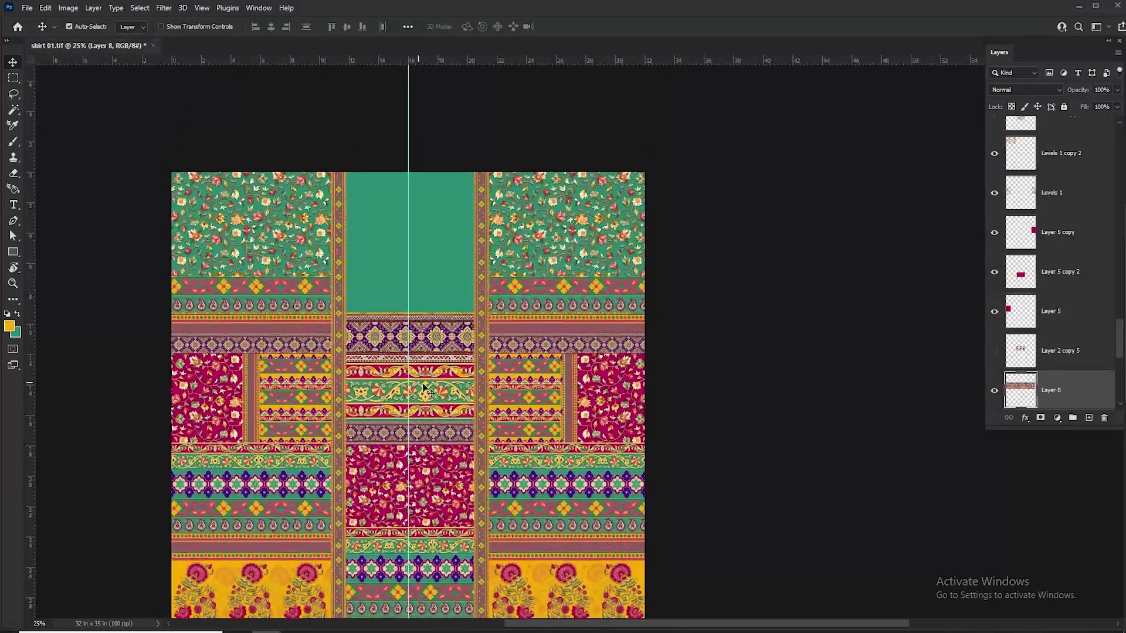
pyautogui.moveTo(422, 384); pyautogui.dragTo(445, 331)
pyautogui.hotkey('ctrl', 't')
pyautogui.rightClick(427, 329)
pyautogui.click(463, 547)
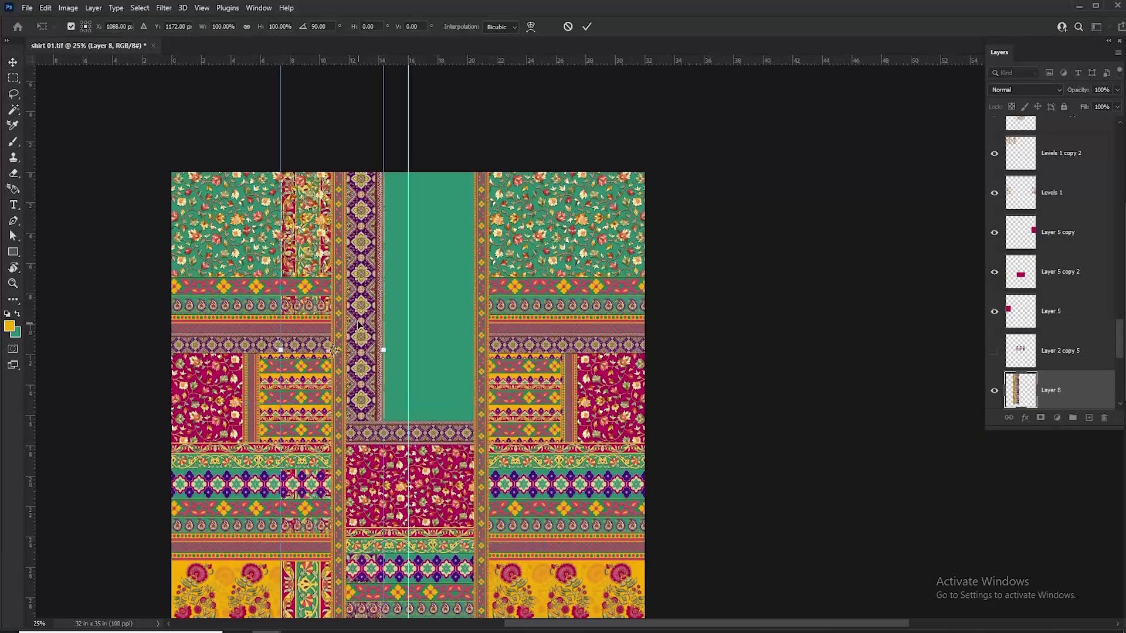
# Position the rotated medallion border Layer 8 along the left side of the centre guide, above the horizontal medallion band
pyautogui.moveTo(358, 325); pyautogui.dragTo(434, 443)
pyautogui.moveTo(458, 156); pyautogui.dragTo(421, 374)
pyautogui.moveTo(400, 385); pyautogui.dragTo(401, 276)
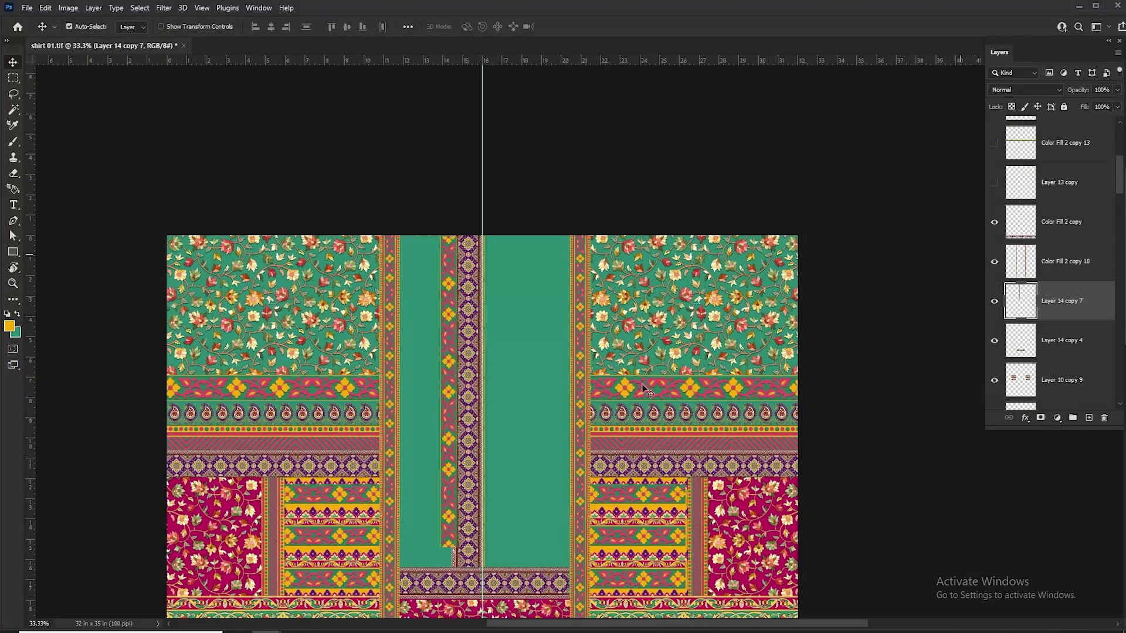
# Show the hidden vine border Layer 9 and move it about 0.84 in toward the centre guide, over the vertical flower strip
pyautogui.click(476, 364)
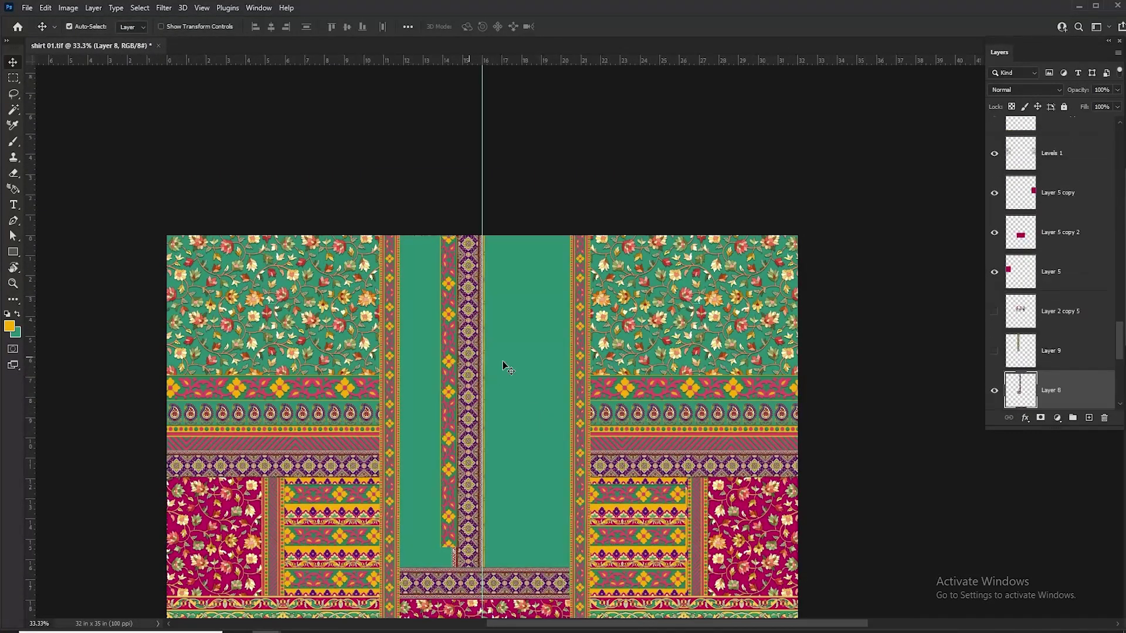
pyautogui.click(995, 350)
pyautogui.moveTo(427, 408); pyautogui.dragTo(444, 407)
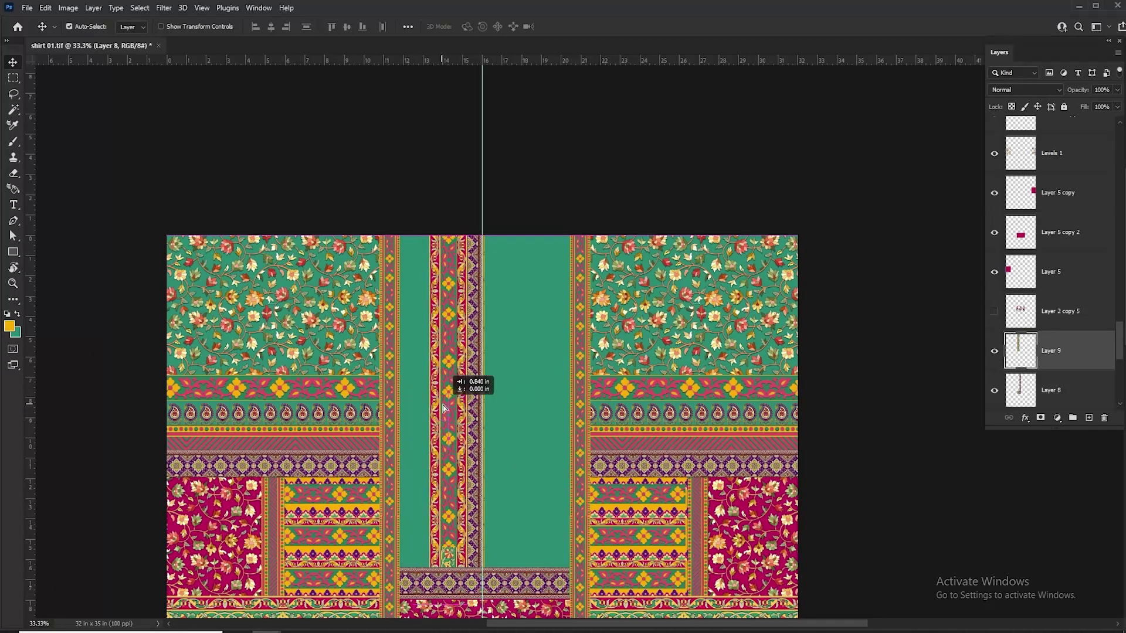
# Delete the part of the vine border on Layer 9 that overlaps the vertical medallion border, and clear the selection
pyautogui.press('m')
pyautogui.moveTo(457, 230); pyautogui.dragTo(554, 578)
pyautogui.press('Delete')
pyautogui.hotkey('ctrl', 'd')
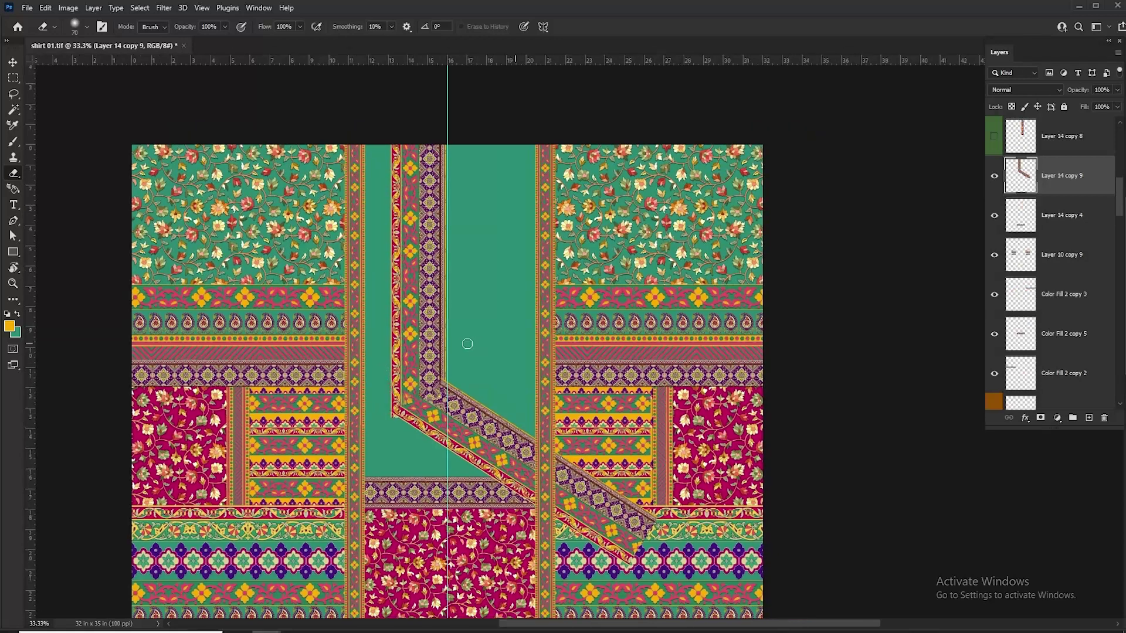
# Delete the angled neckline border on Layer 14 copy 9 beyond the centre guide and outline its outer corner with the Lasso
pyautogui.press('m')
pyautogui.moveTo(448, 312); pyautogui.dragTo(683, 505)
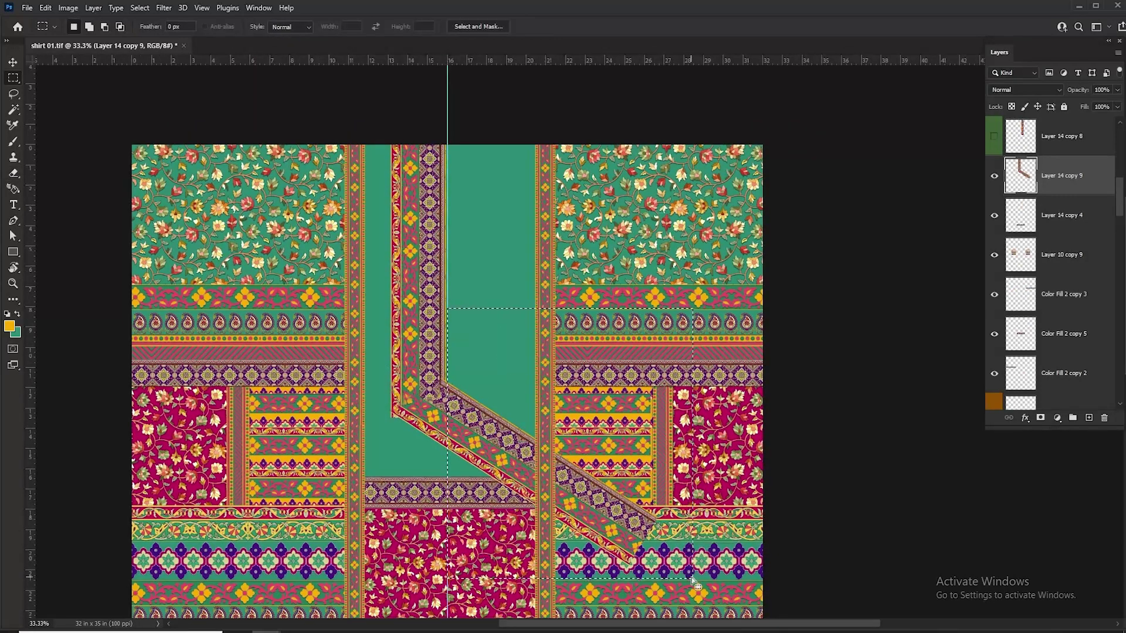
pyautogui.press('Delete')
pyautogui.hotkey('ctrl', 'd')
pyautogui.press('l')
pyautogui.moveTo(374, 418); pyautogui.dragTo(403, 433)
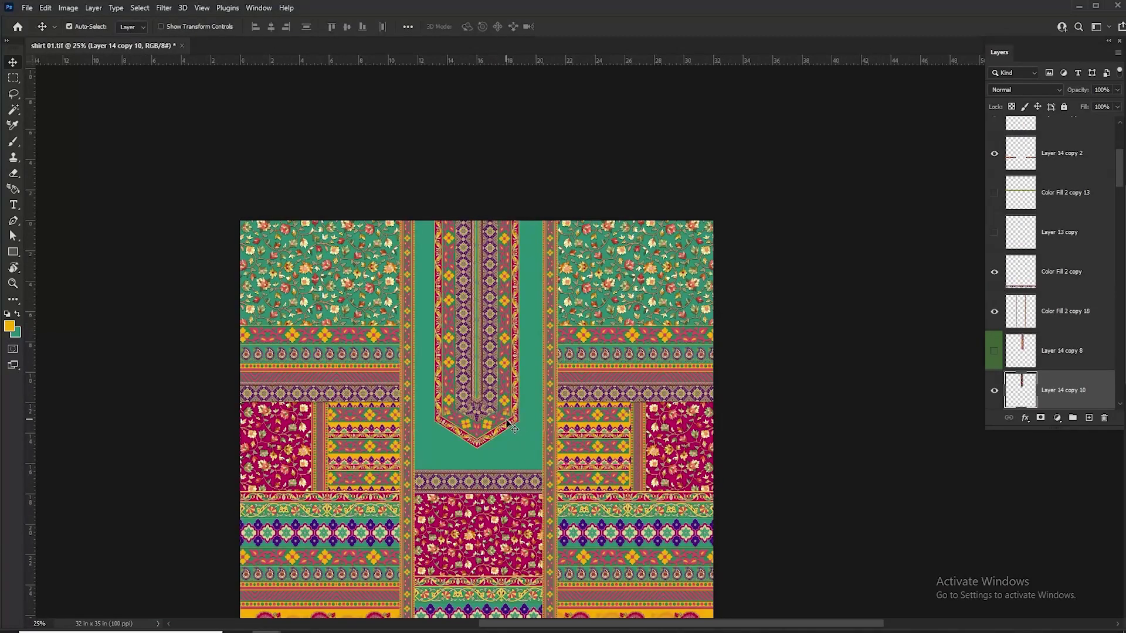
# Close the gap between the two mirrored halves of the neckline border along the shirt's centre
pyautogui.hotkey('ctrl', '+')
pyautogui.hotkey('ctrl', '+')
pyautogui.hotkey('ctrl', '+')
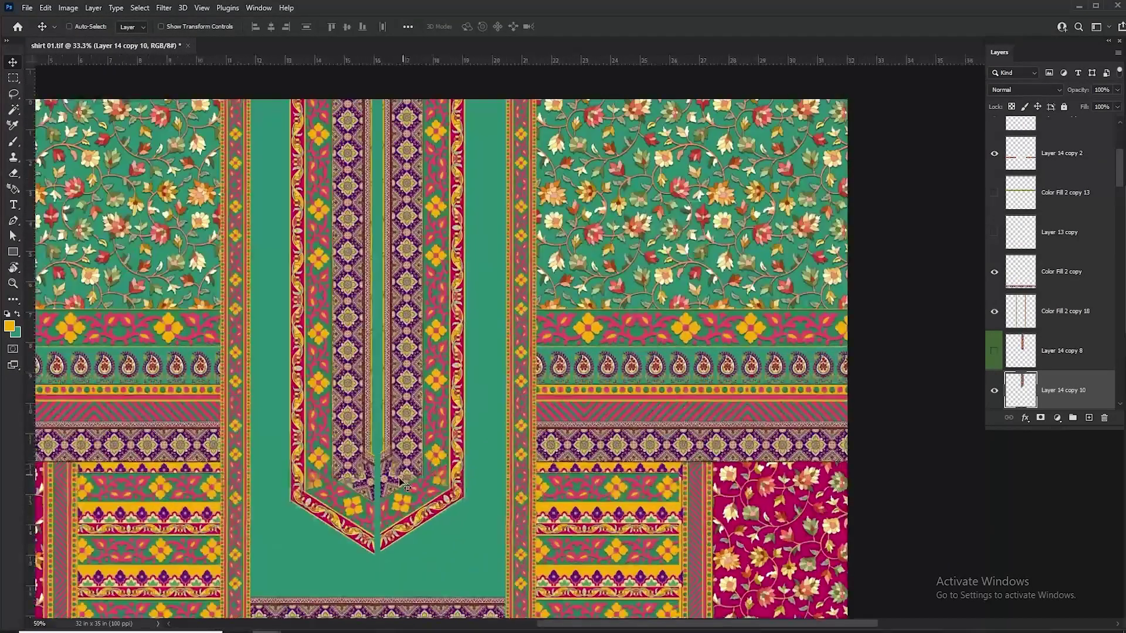
pyautogui.hotkey('ctrl', '-')
pyautogui.hotkey('ctrl', '-')
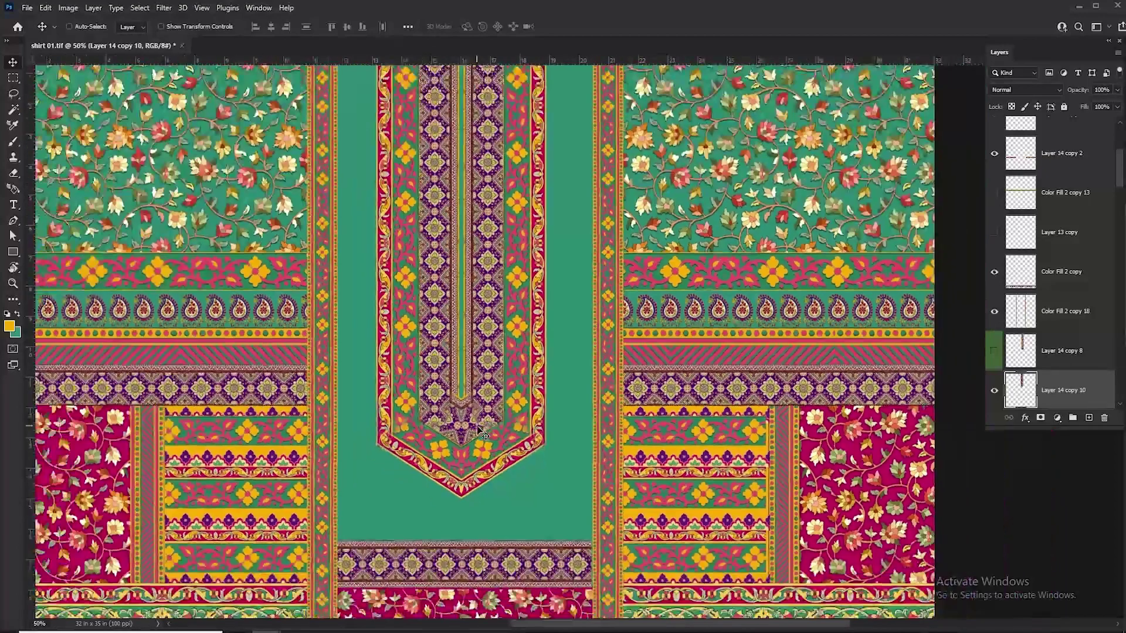
pyautogui.scroll(-5, 1070, 242)
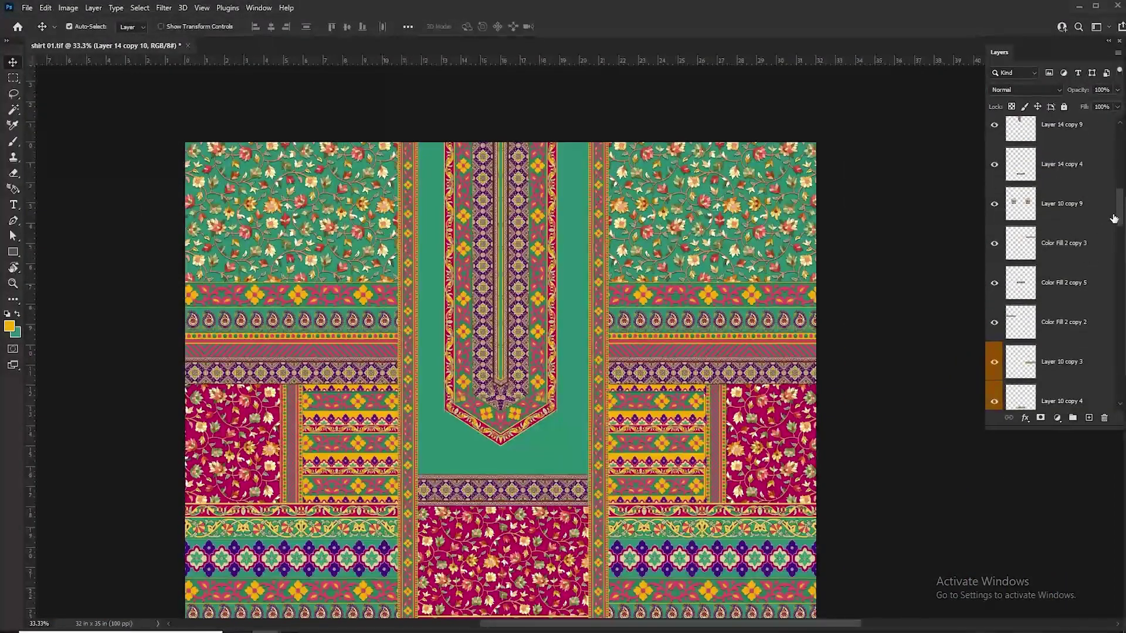
# Select the narrow vertical strip along the middle of the neckline border and fill it with yellow
pyautogui.scroll(5, 1114, 218)
pyautogui.press('m')
pyautogui.hotkey('ctrl', '-')
pyautogui.moveTo(522, 148); pyautogui.dragTo(523, 374)
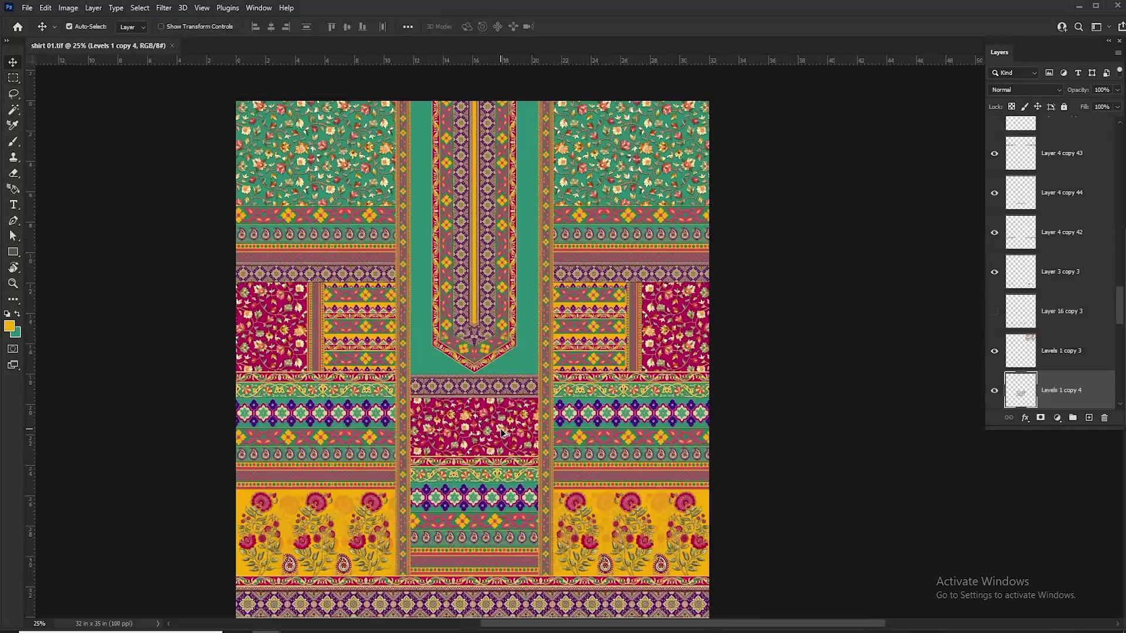
# Copy the floral pattern Levels 1 copy 4 up into the green centre panel around the neckline and flip an added copy vertically
pyautogui.moveTo(498, 308); pyautogui.dragTo(512, 305)
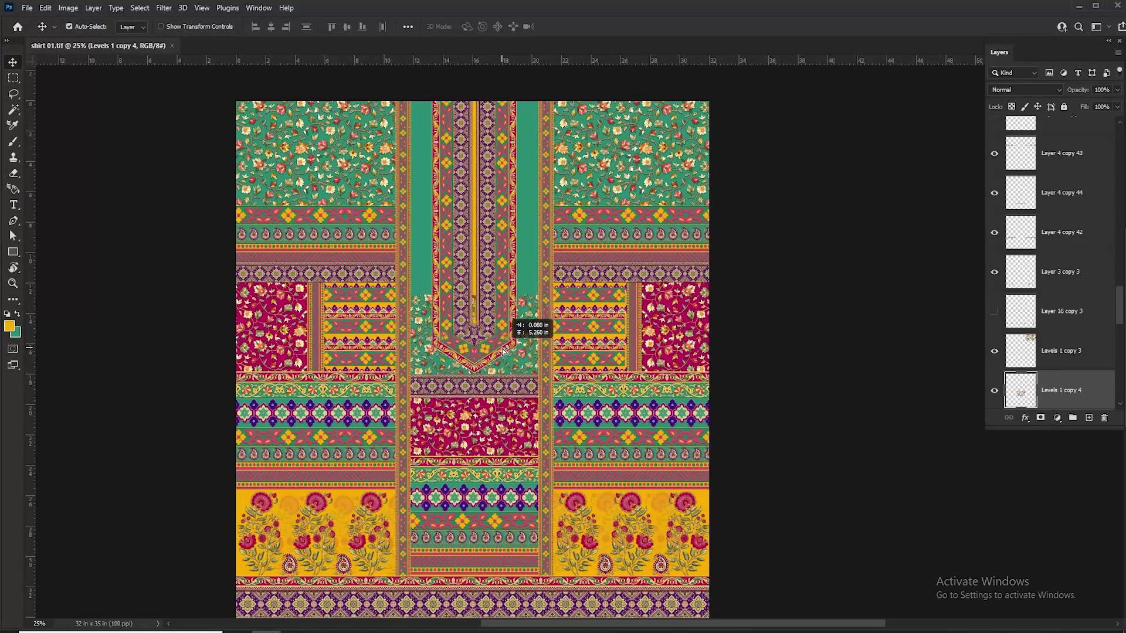
pyautogui.scroll(2, 526, 422)
pyautogui.moveTo(526, 422); pyautogui.dragTo(523, 317)
pyautogui.hotkey('ctrl', 't')
pyautogui.rightClick(520, 325)
pyautogui.click(548, 577)
pyautogui.press('Return')
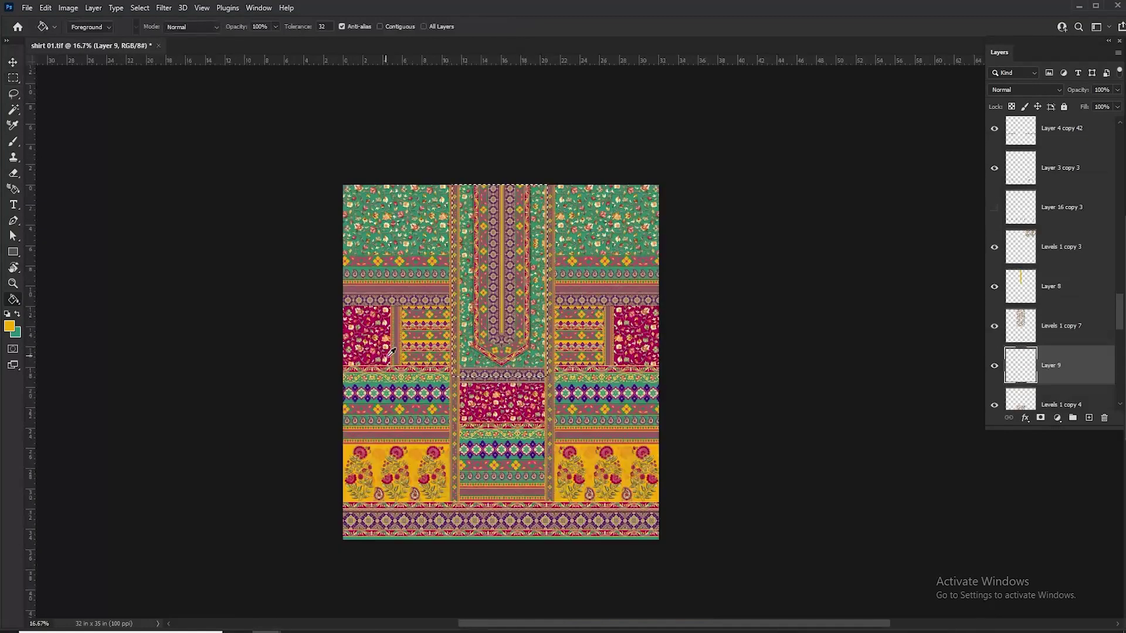
# Fill the centre panel behind the neckline on Layer 9 with the magenta sampled from the side block
pyautogui.keyDown('alt'); pyautogui.click(391, 352); pyautogui.keyUp('alt')
pyautogui.click(474, 360)
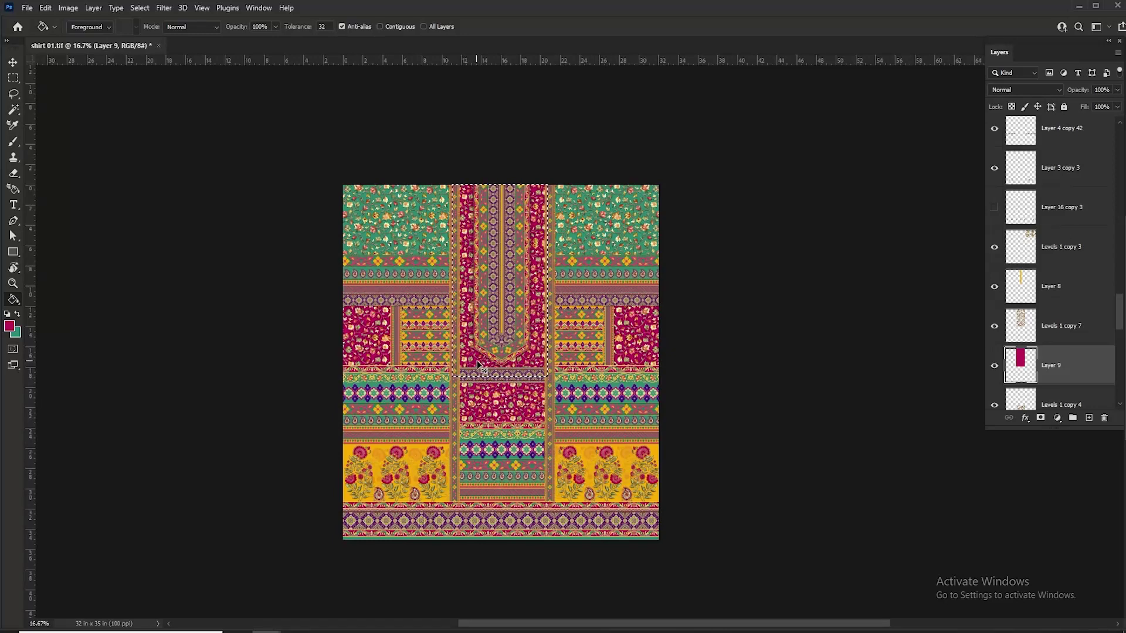
pyautogui.moveTo(558, 345); pyautogui.dragTo(549, 390)
pyautogui.press('v')
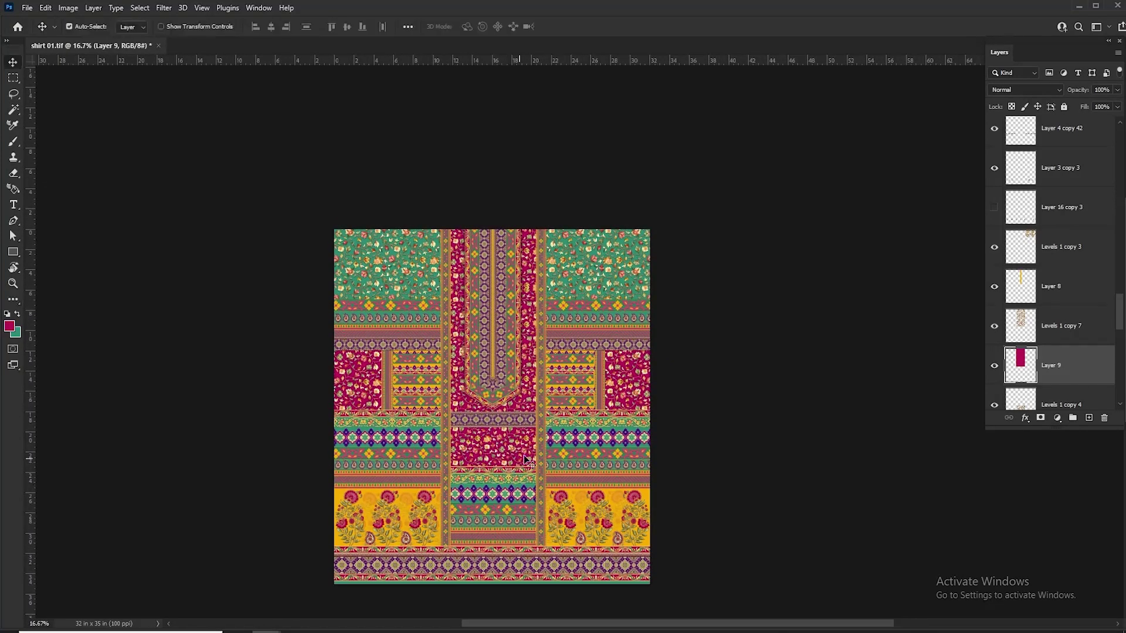
# Recolour the magenta rectangle Layer 5 copy 2 below the neckline with the yellow sampled from the flower block
pyautogui.scroll(1, 523, 455)
pyautogui.click(493, 477)
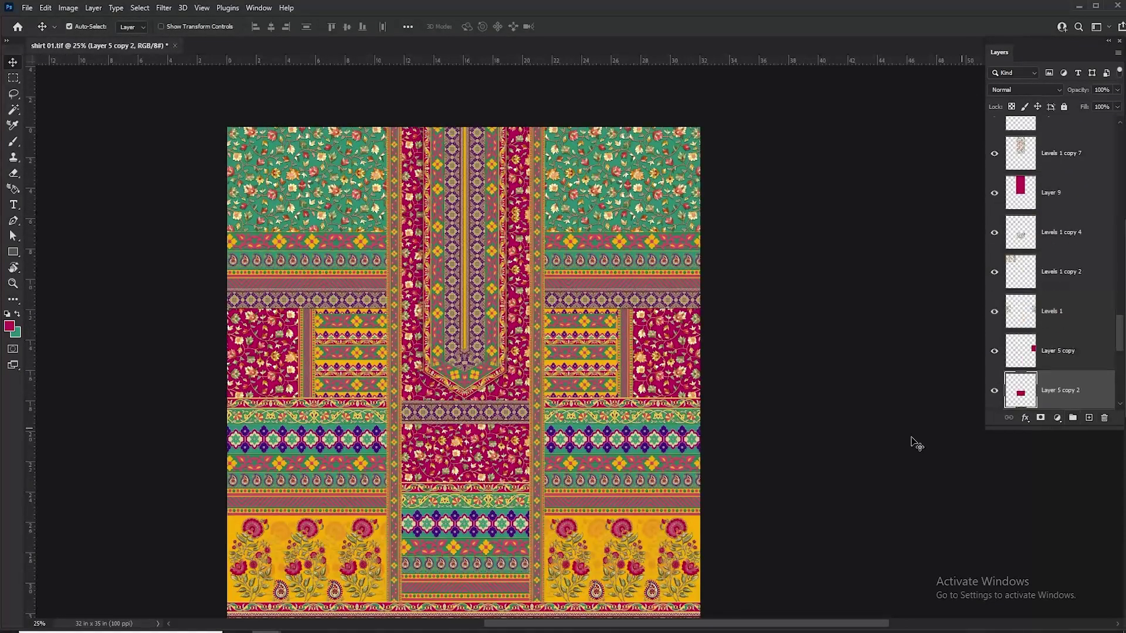
pyautogui.press('h')
pyautogui.keyDown('alt'); pyautogui.click(585, 517); pyautogui.keyUp('alt')
pyautogui.click(516, 469)
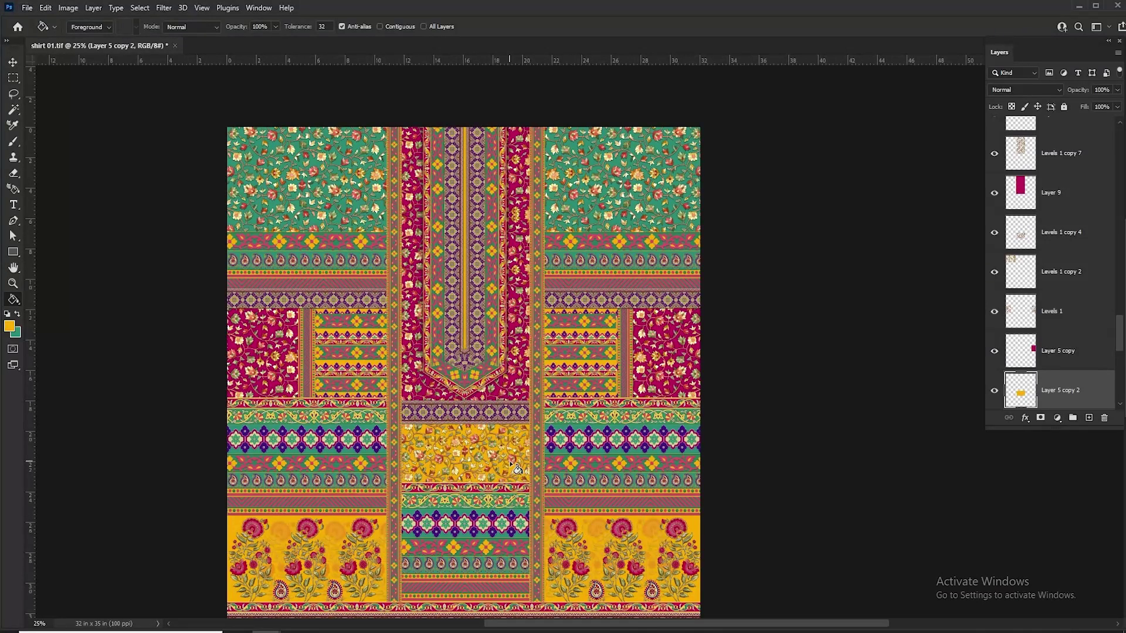
pyautogui.scroll(-2, 588, 456)
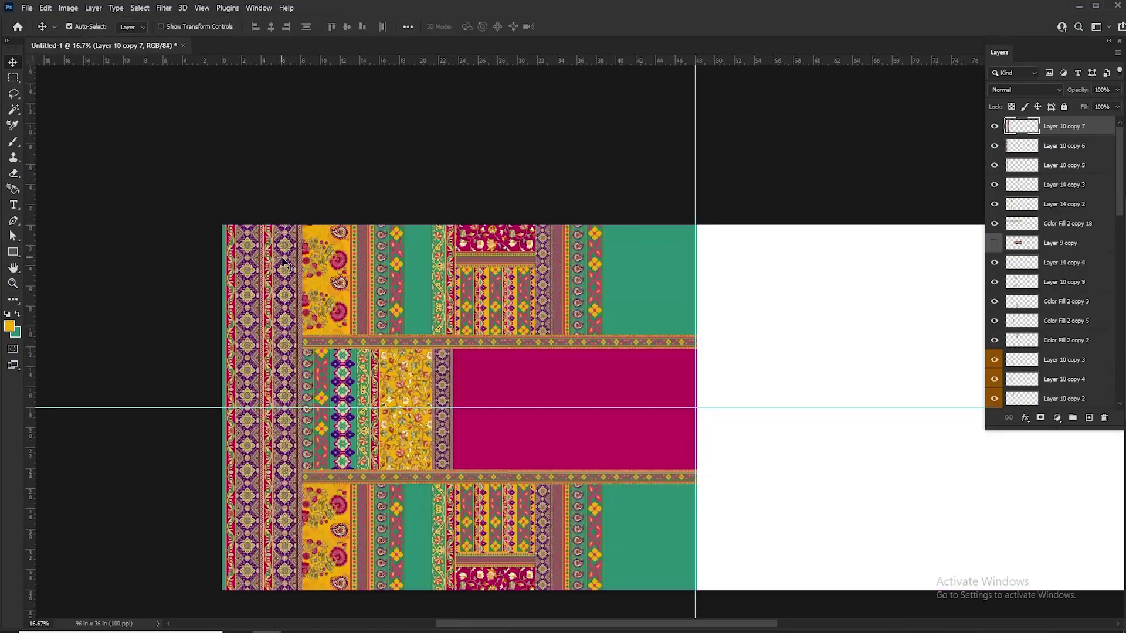
# In the dupatta document, flip the copied medallion border Layer 10 copy 7 horizontally to mirror it against the side border
pyautogui.rightClick(275, 235)
pyautogui.click(308, 473)
pyautogui.moveTo(248, 400); pyautogui.dragTo(668, 378)
pyautogui.press('Return')
# Rotate the copied medallion and vine border Layer 10 copy 7 90° clockwise and move it toward the dupatta's upper edge
pyautogui.scroll(1, 408, 279)
pyautogui.moveTo(498, 386); pyautogui.dragTo(453, 329)
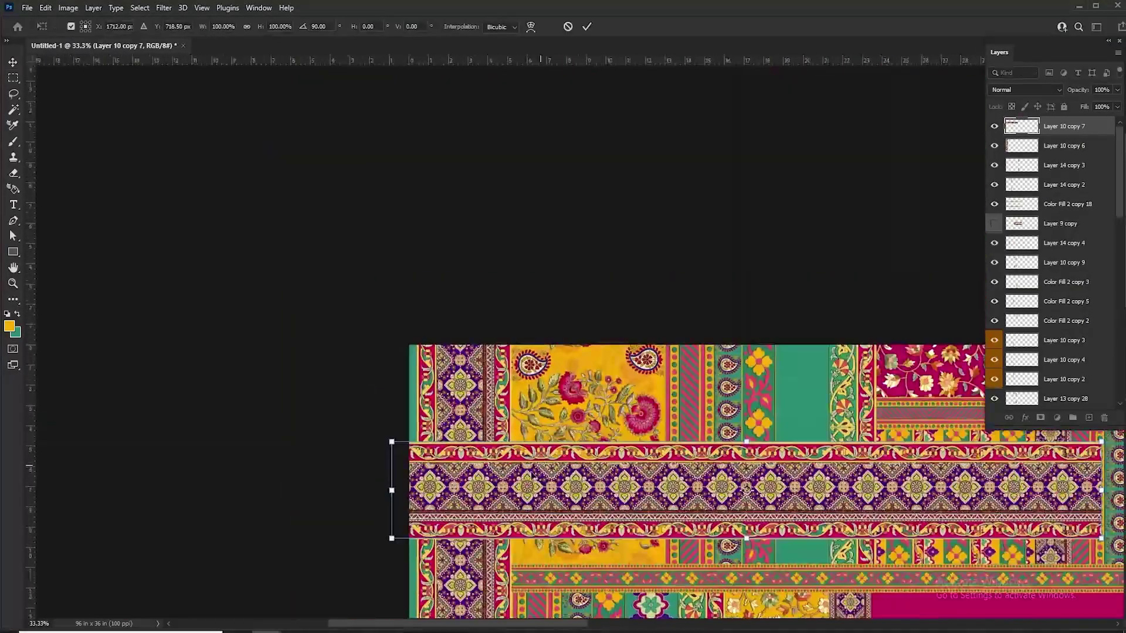
pyautogui.press('Return')
pyautogui.moveTo(563, 449); pyautogui.dragTo(591, 376)
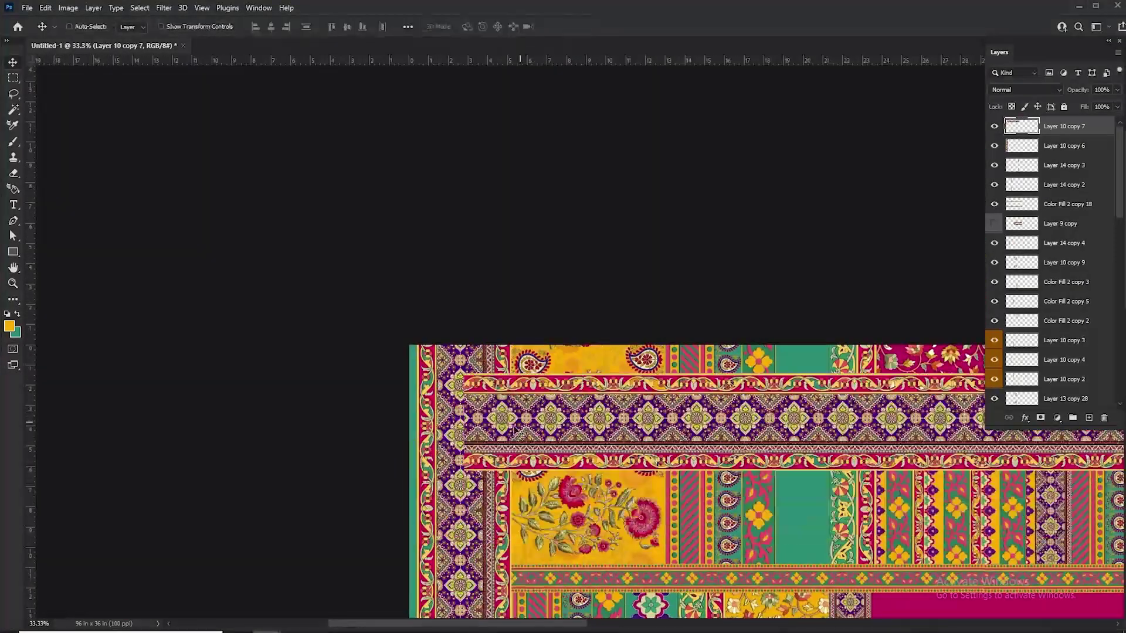
pyautogui.hotkey('ctrl', '+')
pyautogui.hotkey('ctrl', 't')
pyautogui.rightClick(501, 437)
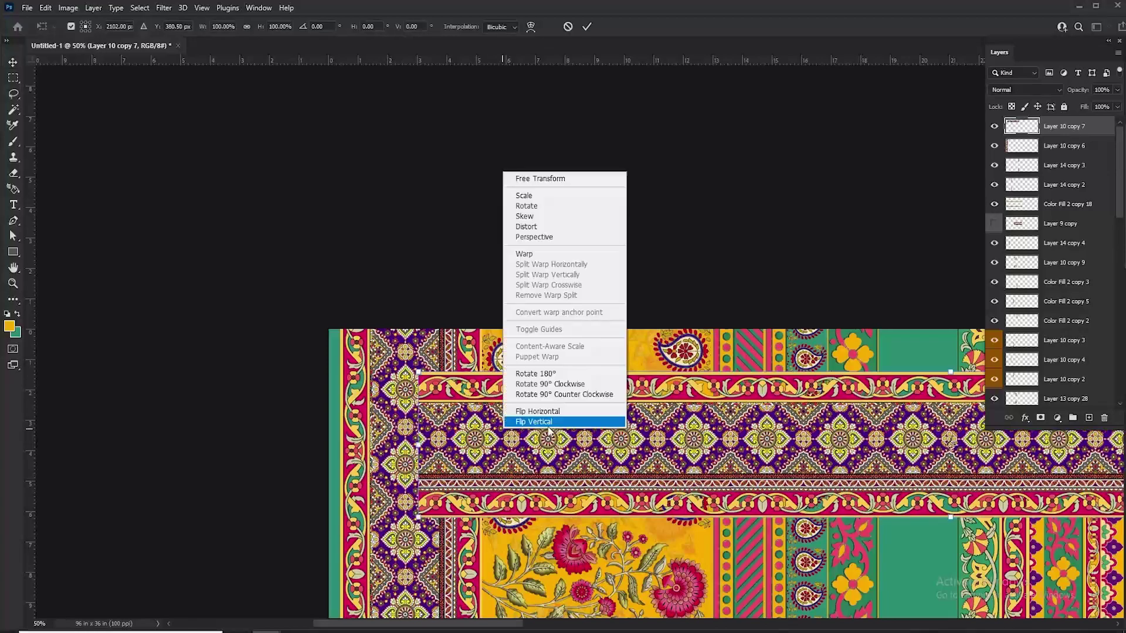
pyautogui.press('Escape')
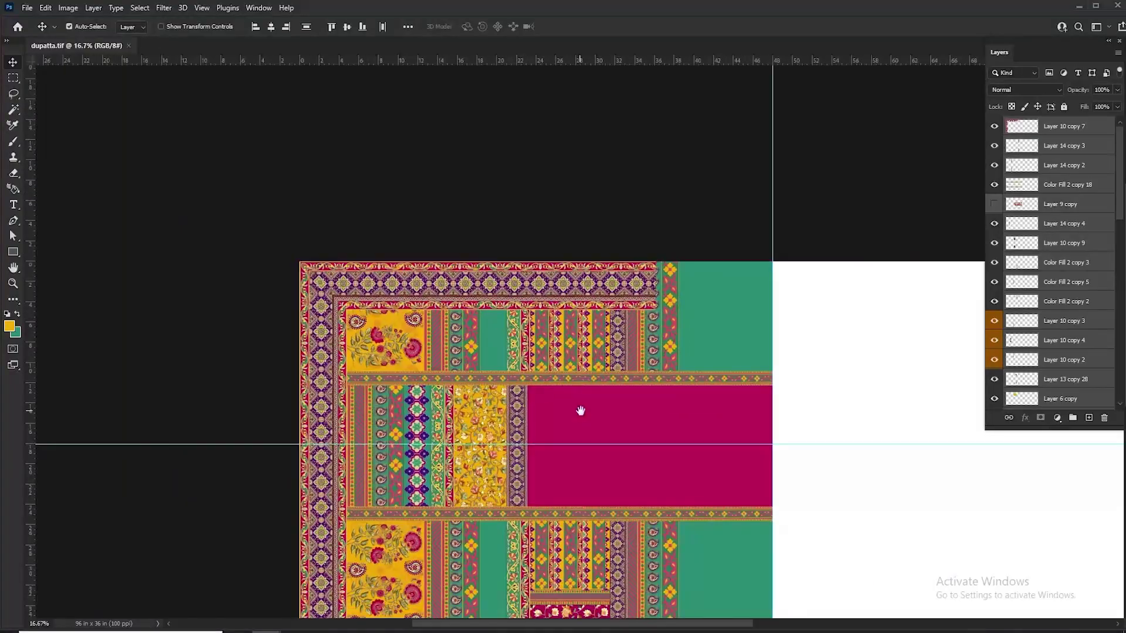
# Flip the copied half border frame Layer 9 copy 3 horizontally and place it around the dupatta's blank right half
pyautogui.moveTo(578, 407); pyautogui.dragTo(691, 246)
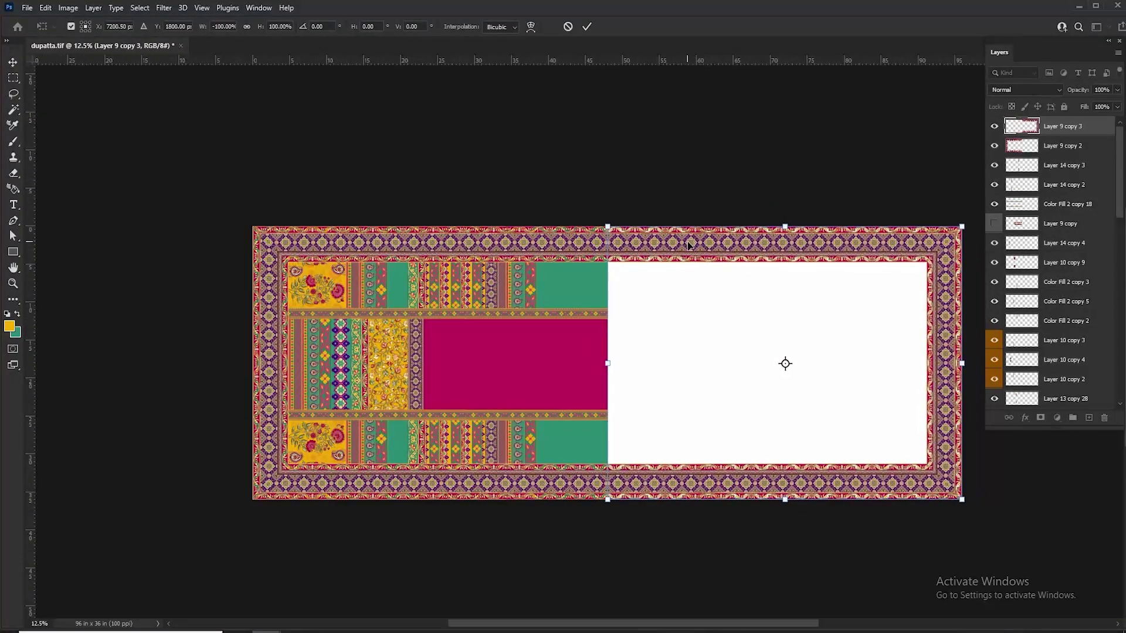
pyautogui.press('Return')
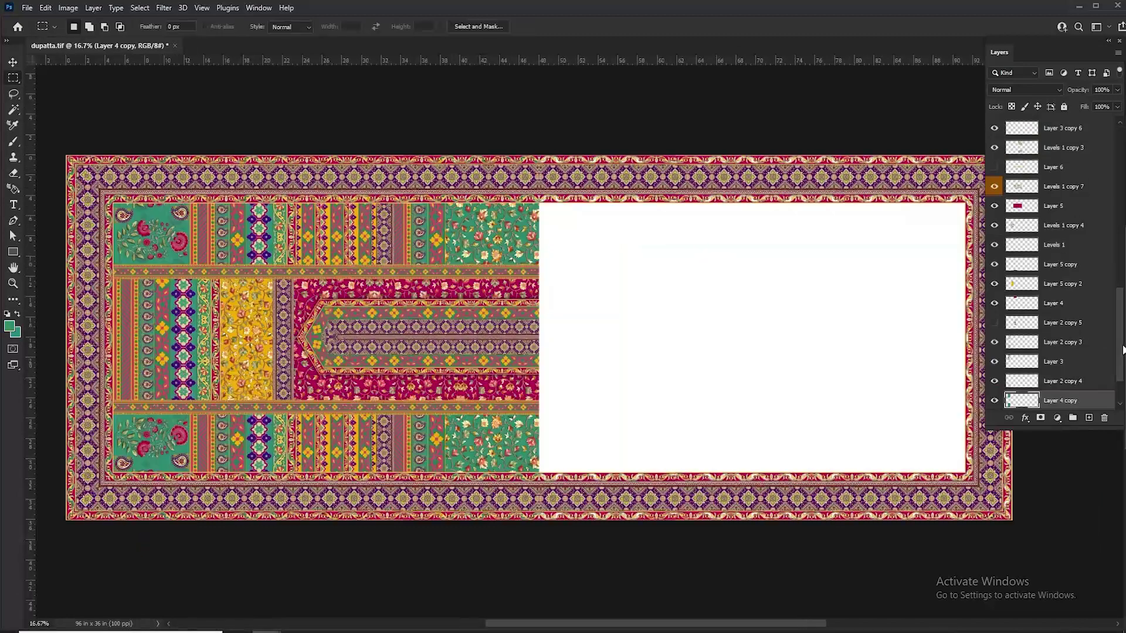
# Group the duplicated dupatta pattern layers, leaving the border frame Layer 9 copy 3 outside the group
pyautogui.scroll(5, 1092, 141)
pyautogui.hotkey('ctrl', 'alt', 'a')
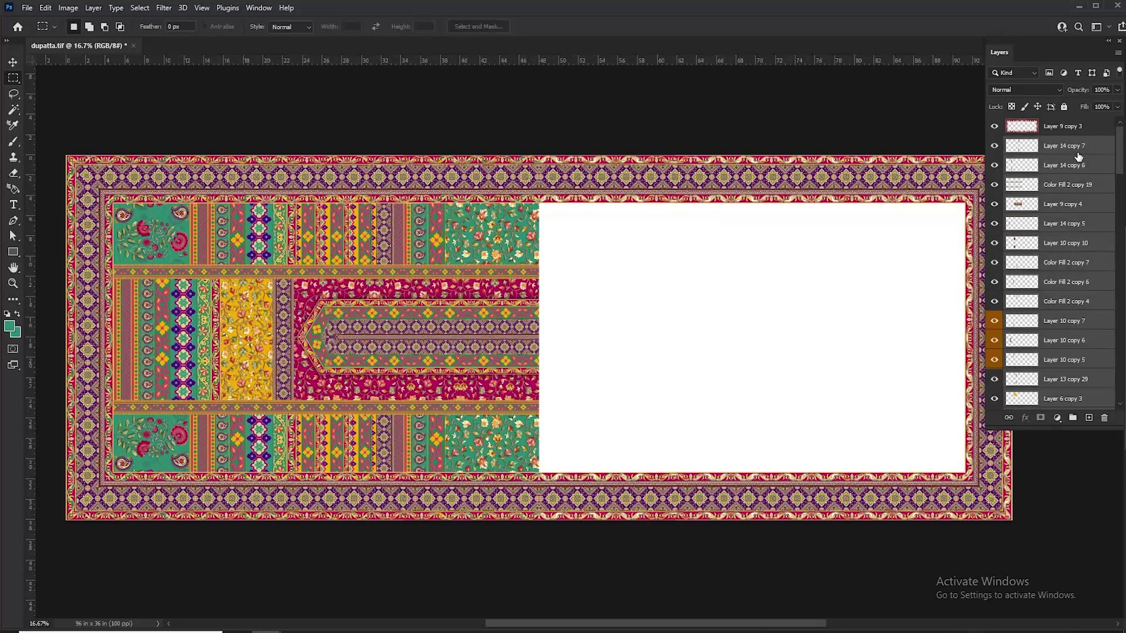
pyautogui.hotkey('ctrl', 'g')
# Flip Group 1 horizontally and move it onto the blank right half inside the border frame
pyautogui.hotkey('ctrl', 't')
pyautogui.rightClick(494, 293)
pyautogui.click(531, 532)
pyautogui.moveTo(388, 292); pyautogui.dragTo(773, 286)
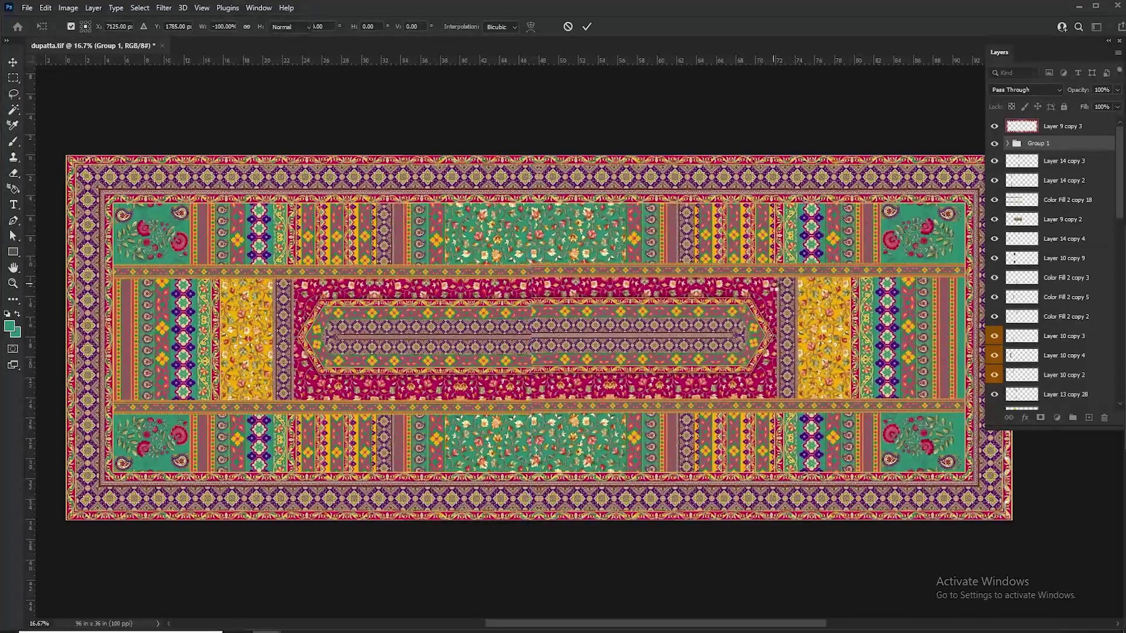
pyautogui.press('Return')
# Nudge Group 1 sideways in large increments to line up the mirrored pattern with the right end of the border frame
pyautogui.press('v')
pyautogui.hotkey('shift', 'Right')
pyautogui.hotkey('shift', 'Right')
pyautogui.hotkey('shift', 'Right')
pyautogui.hotkey('shift', 'Right')
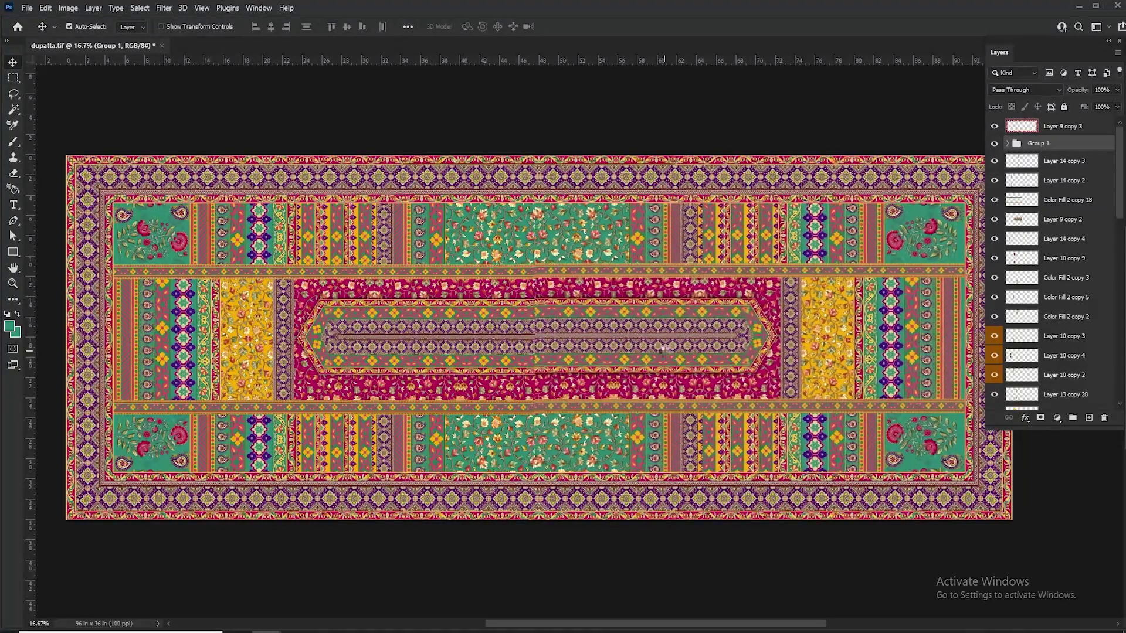
pyautogui.hotkey('shift', 'Right')
pyautogui.hotkey('shift', 'Right')
pyautogui.hotkey('shift', 'Right')
pyautogui.hotkey('shift', 'Right')
pyautogui.hotkey('shift', 'Right')
pyautogui.hotkey('shift', 'Right')
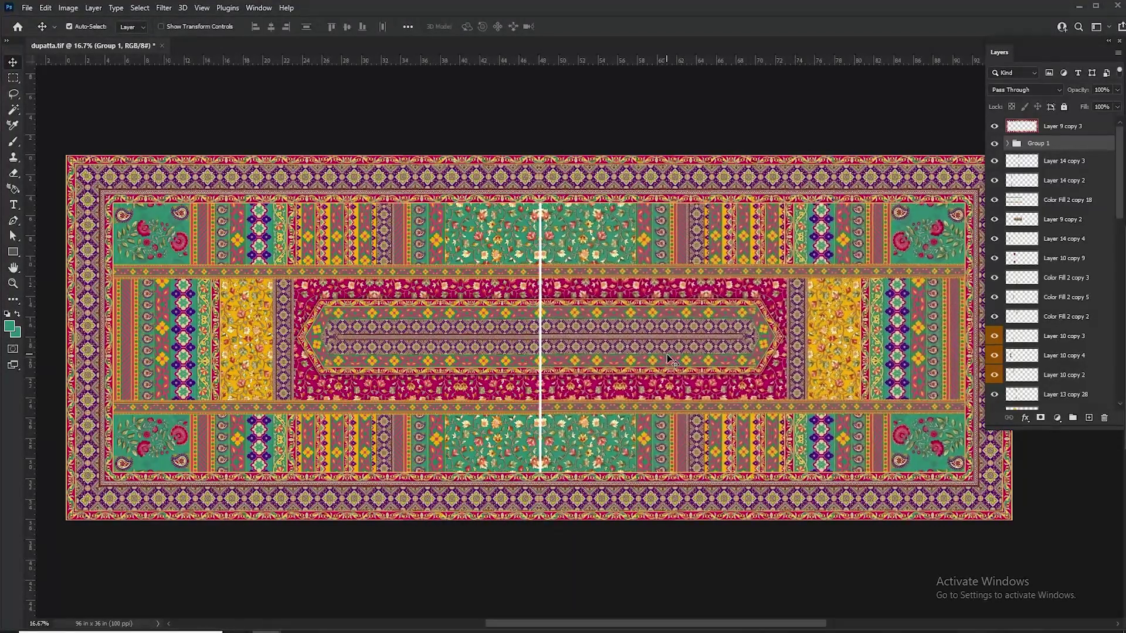
pyautogui.hotkey('shift', 'Right')
pyautogui.hotkey('shift', 'Right')
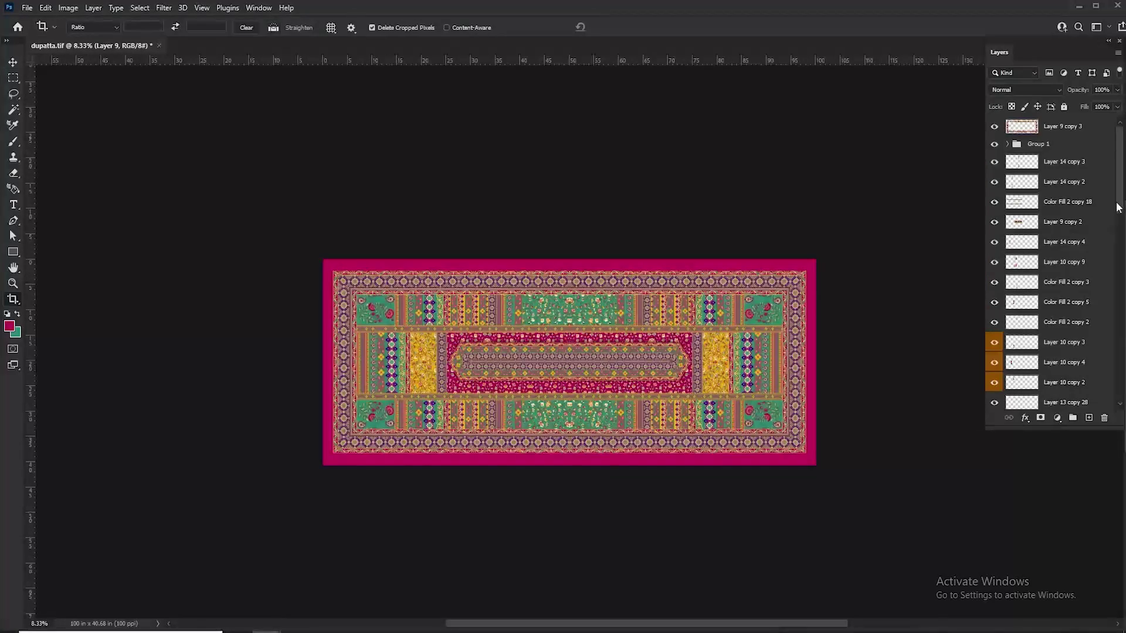
# Recolour the outer background Layer 9 green and crop the canvas to 100 × 39.76 in
pyautogui.scroll(-10, 1055, 264)
pyautogui.click(1073, 381)
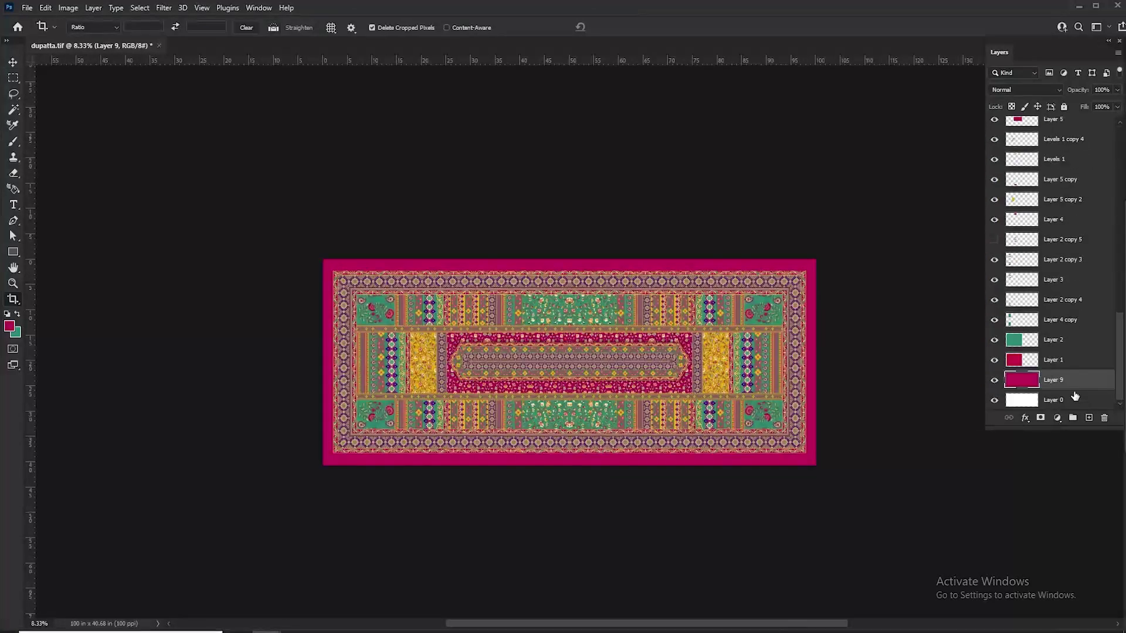
pyautogui.press('g')
pyautogui.press('x')
pyautogui.click(751, 265)
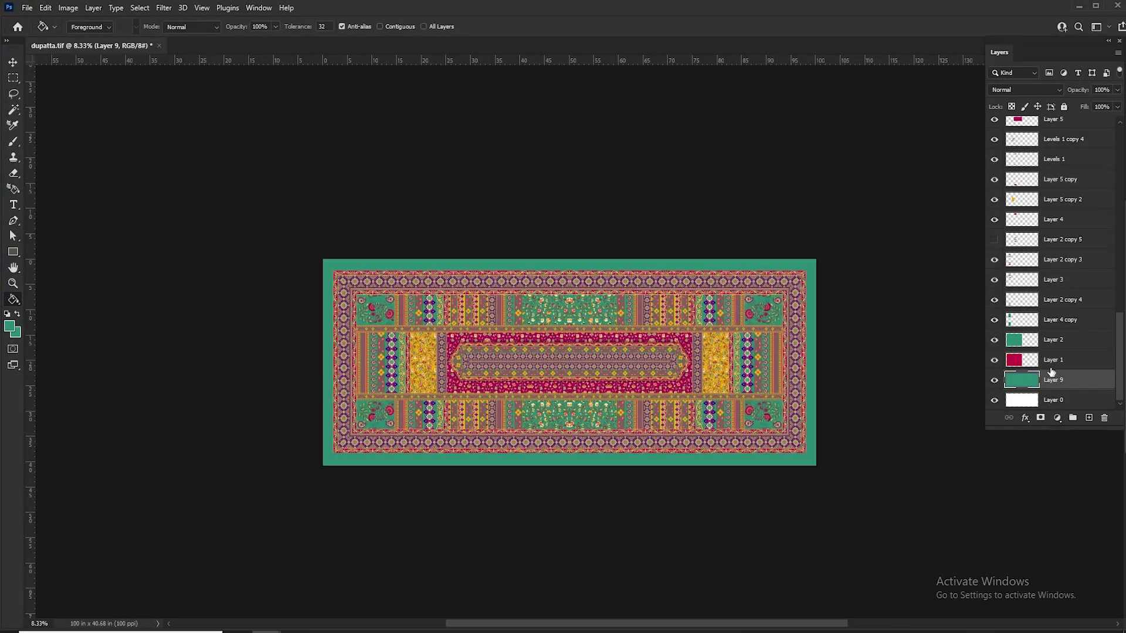
pyautogui.press('c')
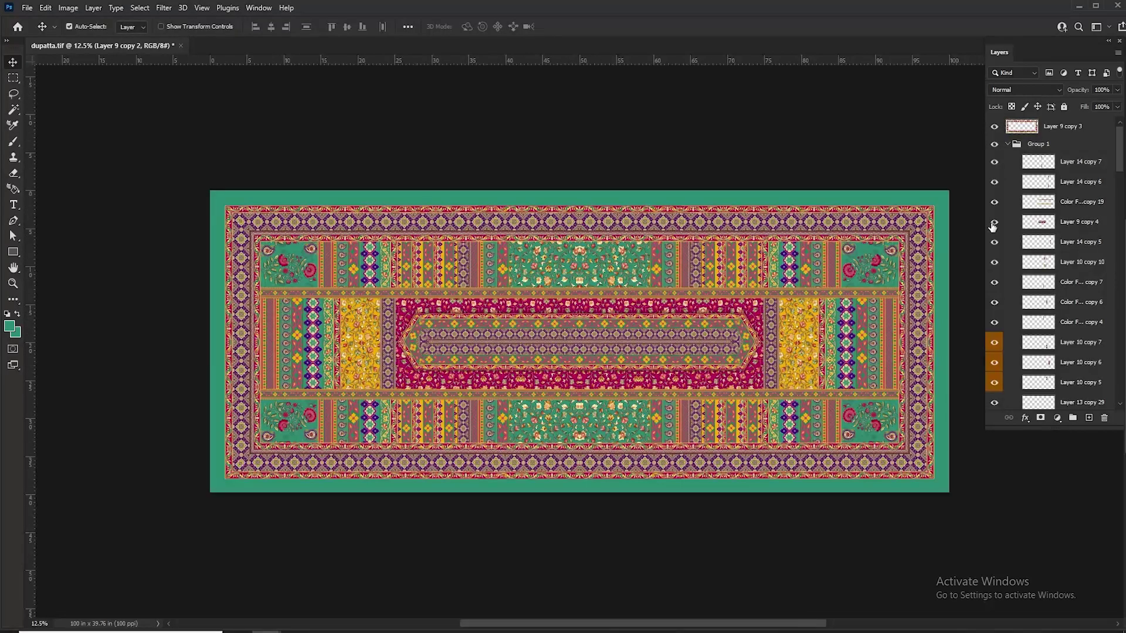
# Hide the pointed neckline border in both halves of the dupatta's magenta centre panel, including Layer 9 copy 4
pyautogui.click(992, 223)
pyautogui.click(992, 223)
pyautogui.click(992, 223)
pyautogui.click(993, 222)
pyautogui.click(992, 223)
pyautogui.scroll(-5, 993, 228)
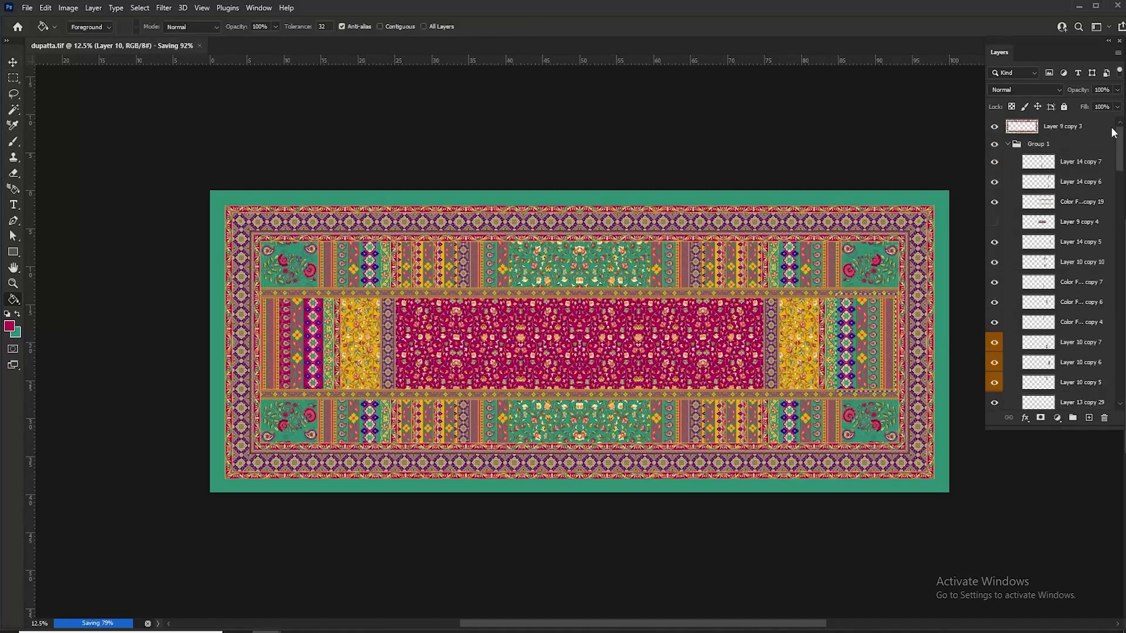
# Fill the selected band block at the dupatta's right end with magenta on new Layer 11 and move it beneath the band layers
pyautogui.click(1079, 167)
pyautogui.click(855, 367)
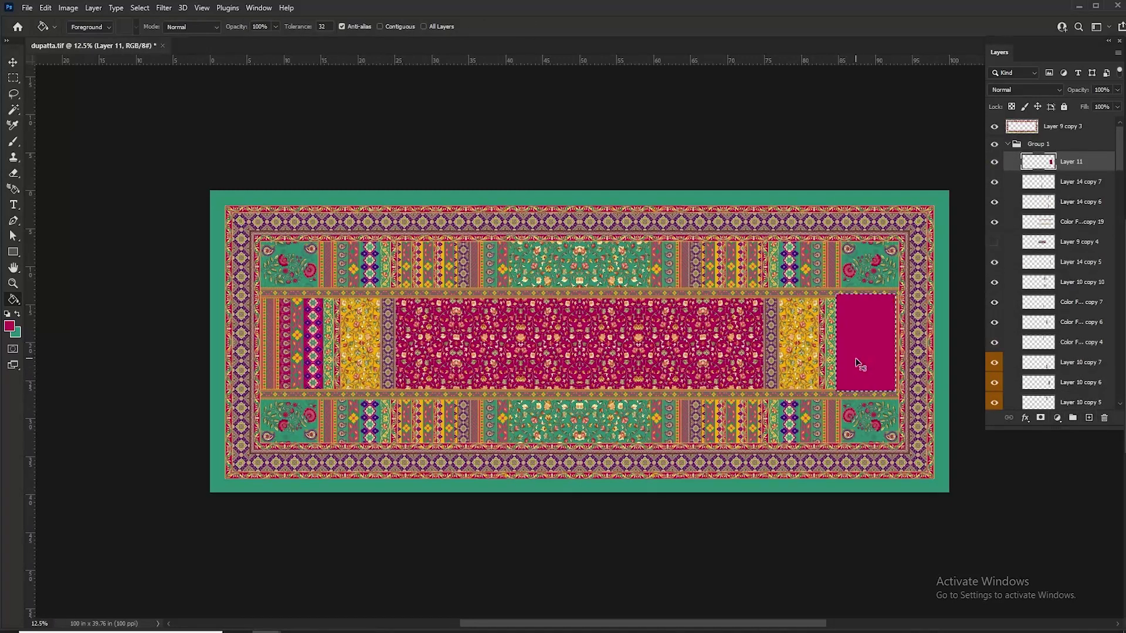
pyautogui.moveTo(1071, 362); pyautogui.dragTo(1082, 387)
pyautogui.moveTo(1118, 170); pyautogui.dragTo(1118, 197)
pyautogui.moveTo(1083, 202); pyautogui.dragTo(1083, 372)
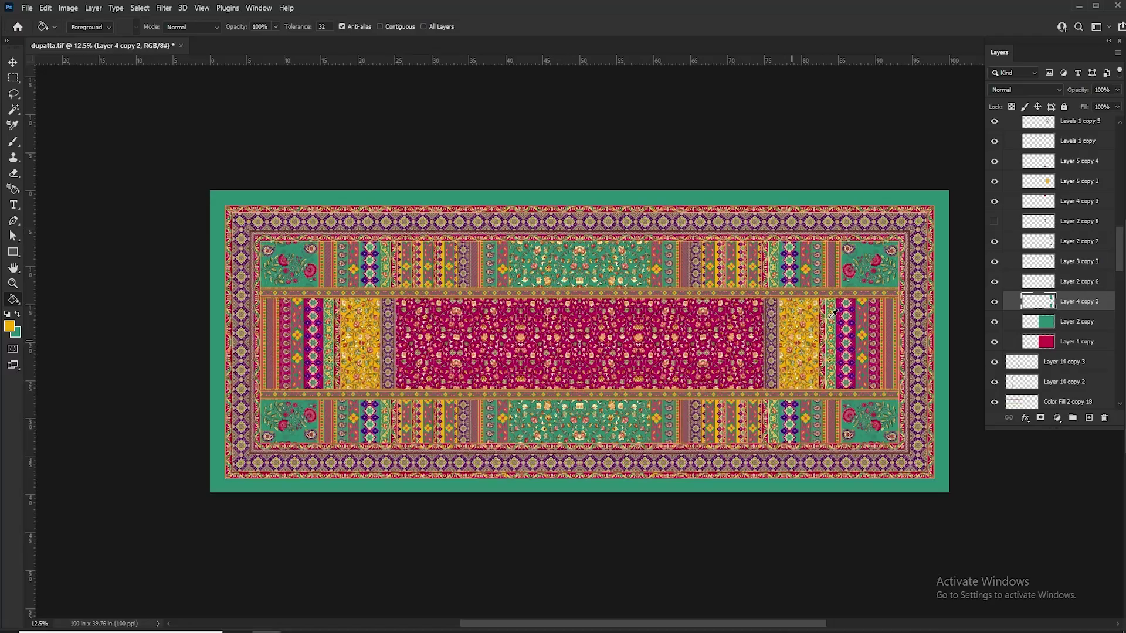
# Recolour the green flower corner blocks on Layer 4 copy 2 yellow
pyautogui.click(865, 289)
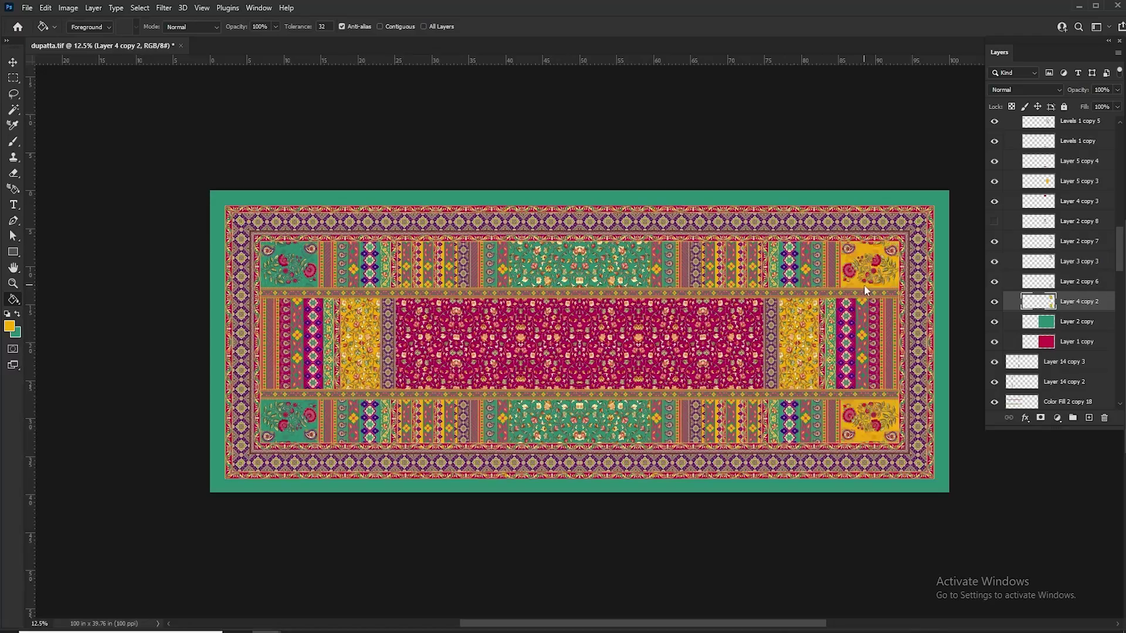